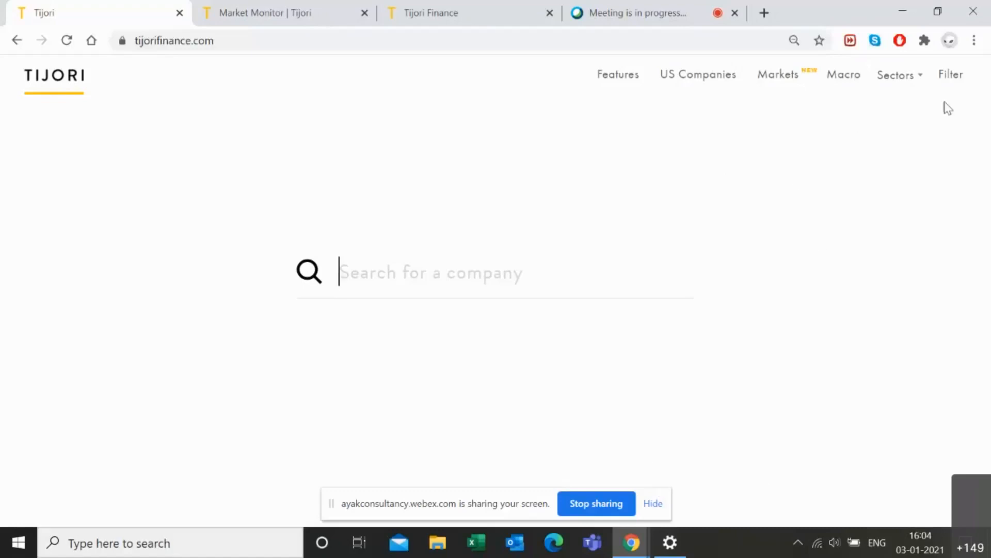
left_click(952, 79)
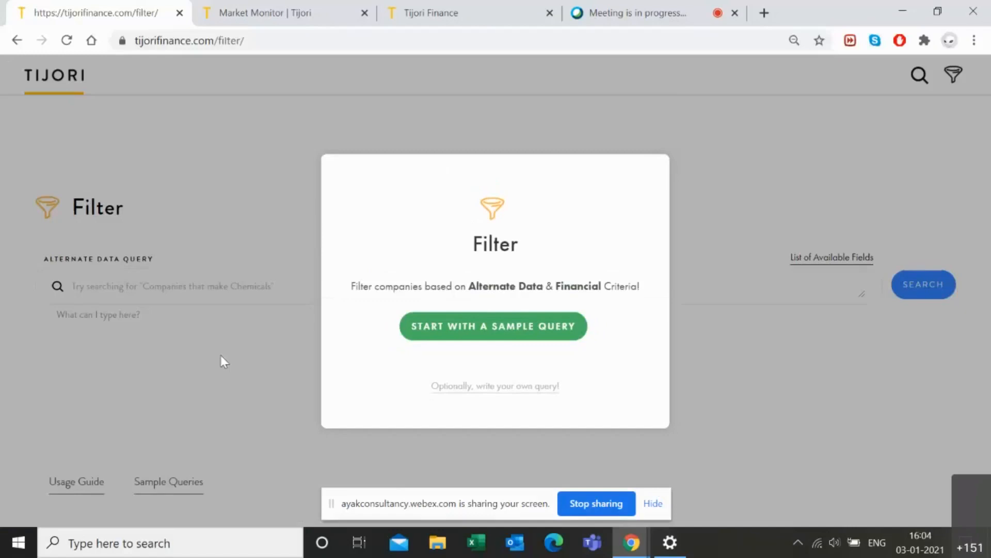
left_click(221, 354)
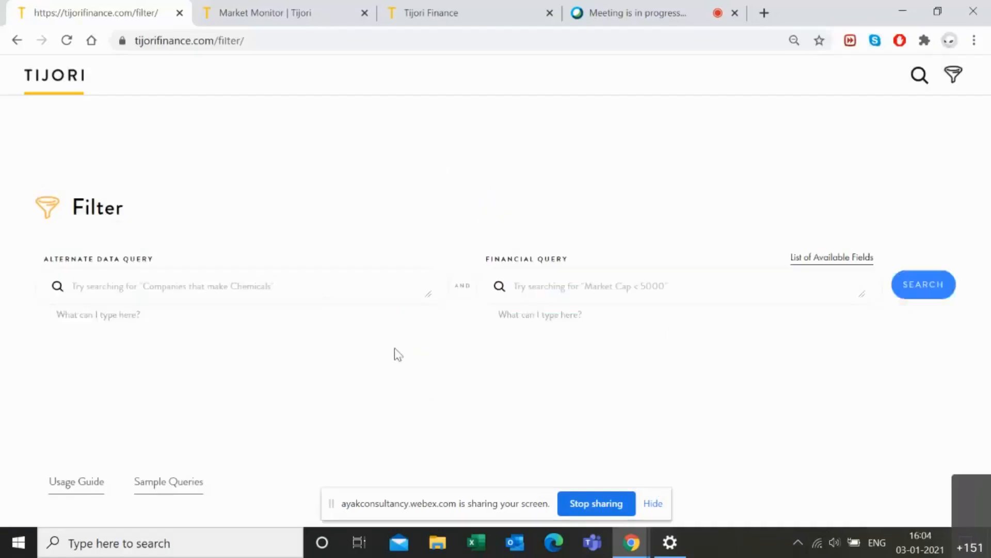
left_click(537, 288)
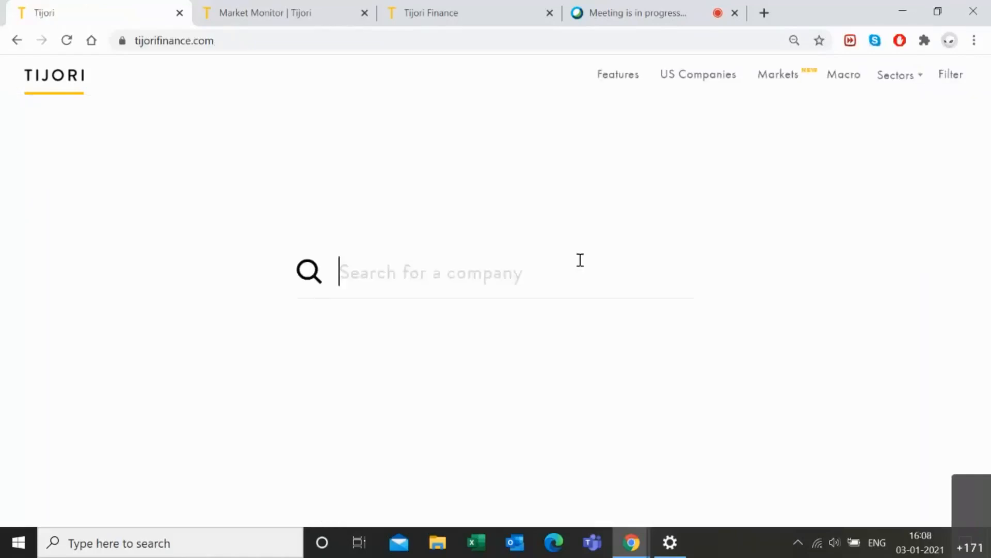
key("F11")
key("F11")
Open the Filter page, dismiss the sample query offer, and start the financial query with "Market Capitilization < 20000 and"
left_click(954, 82)
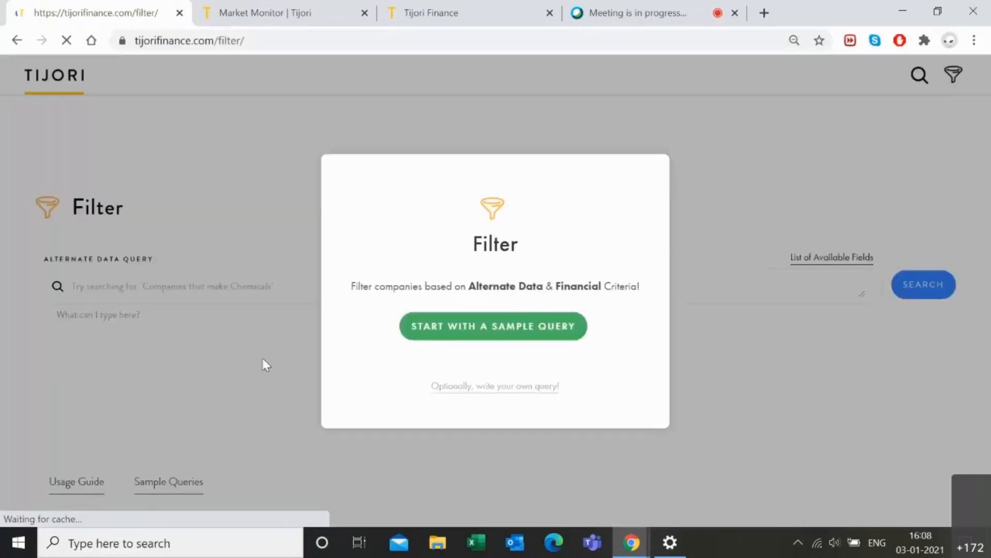
left_click(264, 357)
left_click(540, 290)
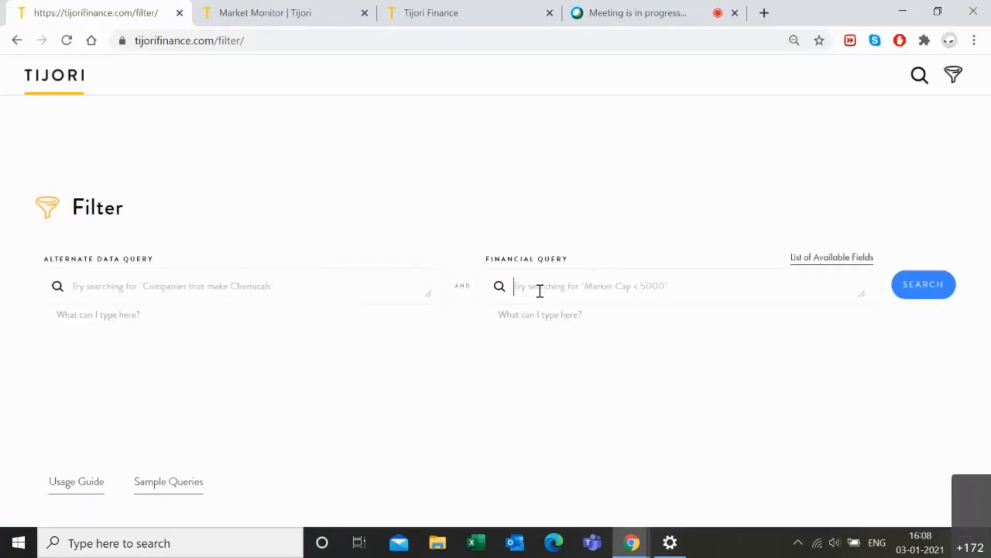
type("mc")
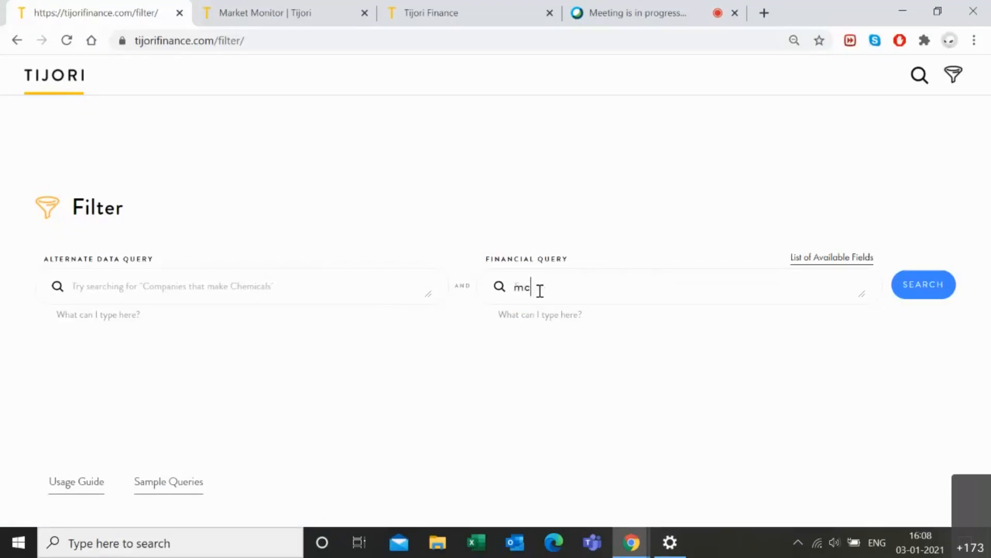
type("ap")
left_click(567, 324)
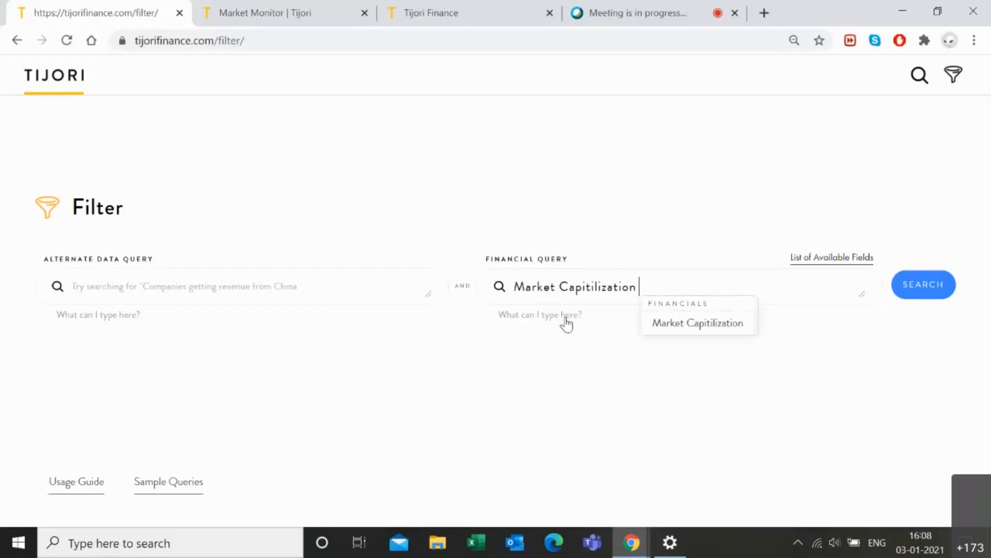
type("<")
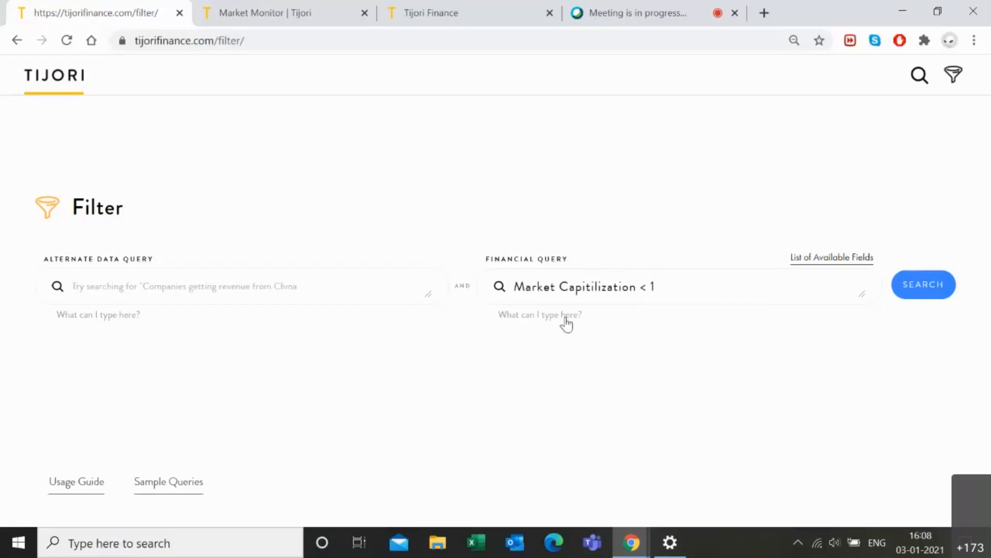
type(" 20000 and")
key("Return")
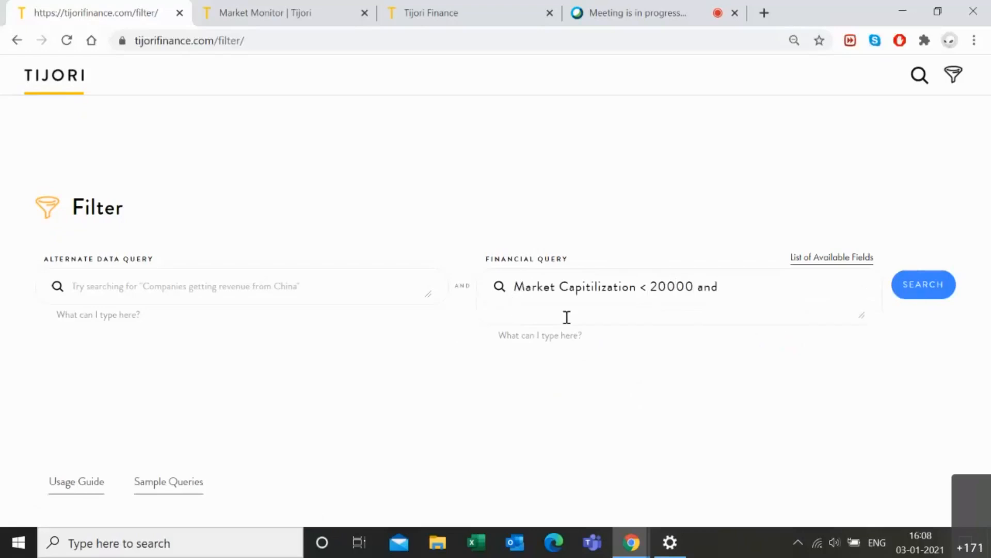
Add the condition "ROCE > 15%" to the financial query and run the search
type("roce")
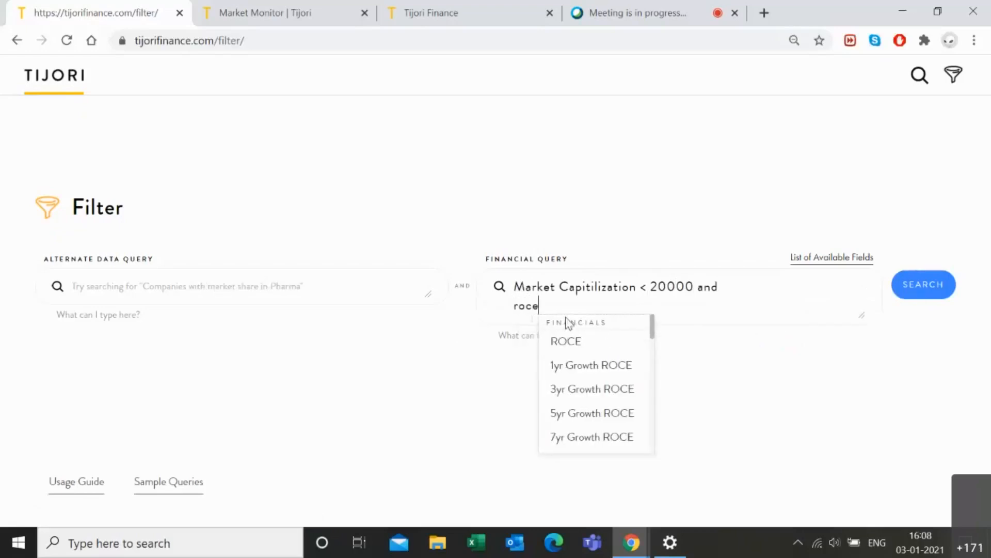
left_click(556, 343)
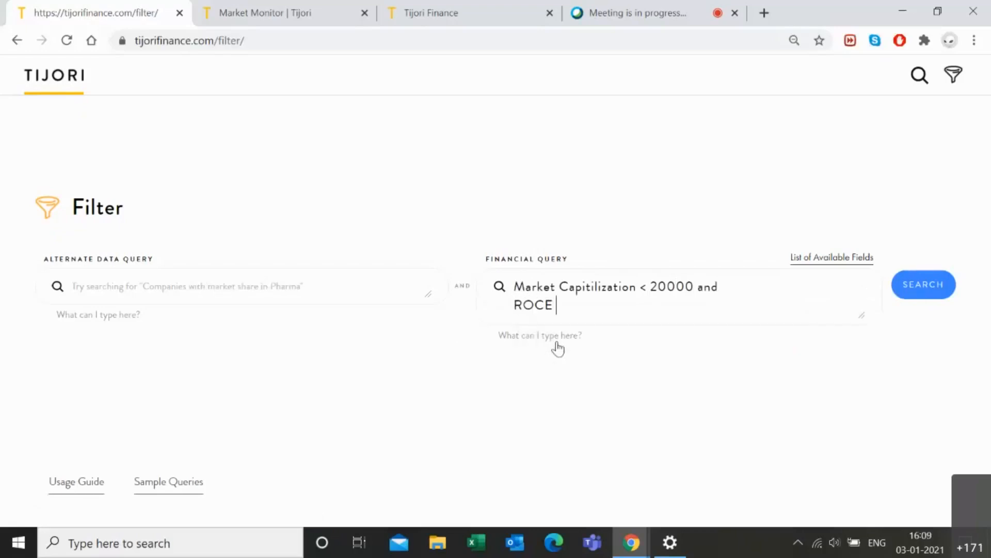
type("> 15%")
left_click(906, 289)
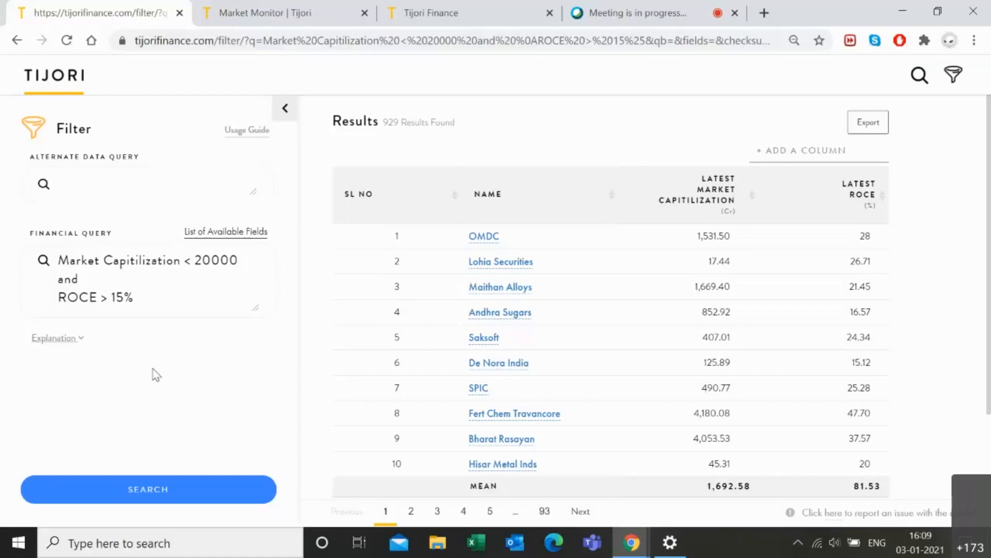
Enter the alternate data query "revenue from chemicals > 20% and market share > 30%" and rerun the search
left_click(90, 186)
type("re")
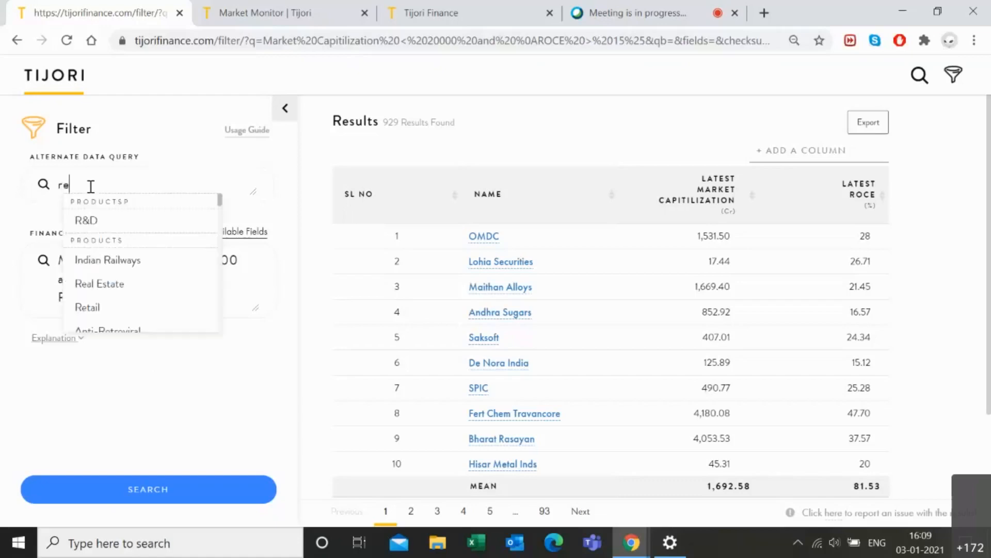
type("venu")
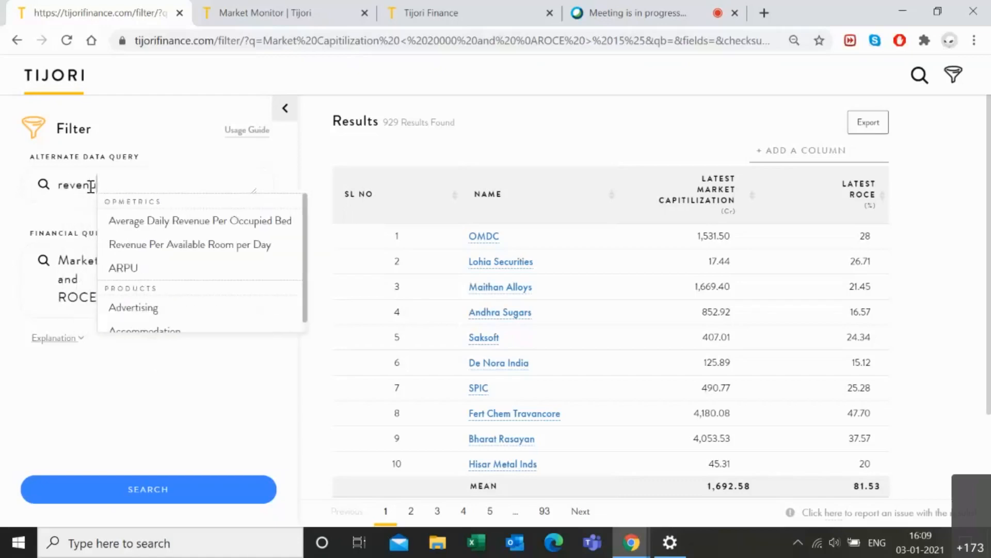
type("e from ch")
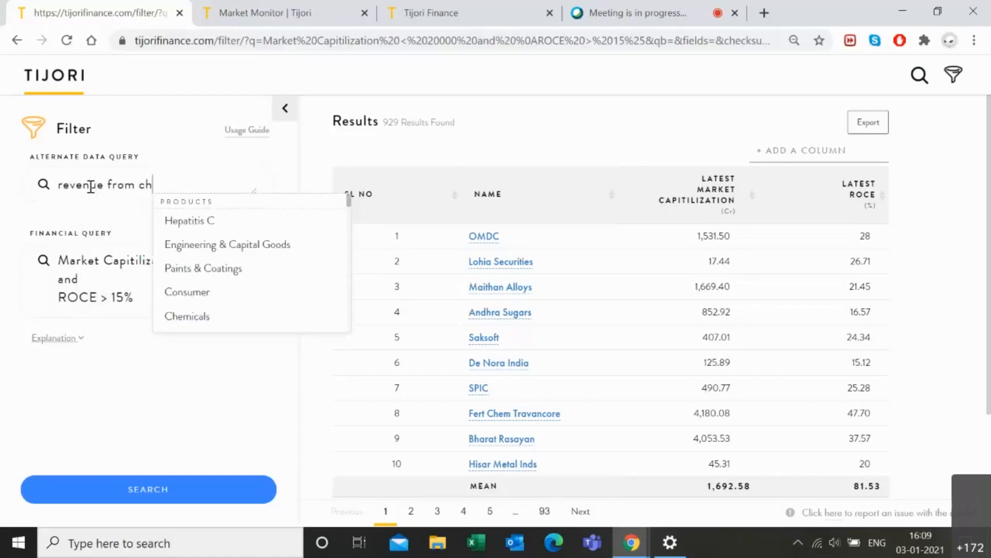
type("emicals")
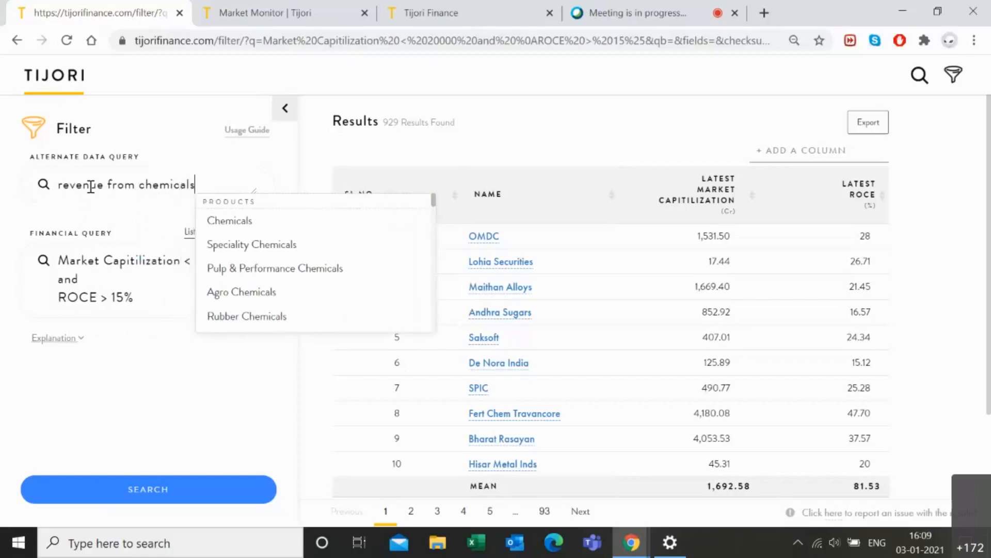
type(" > 2")
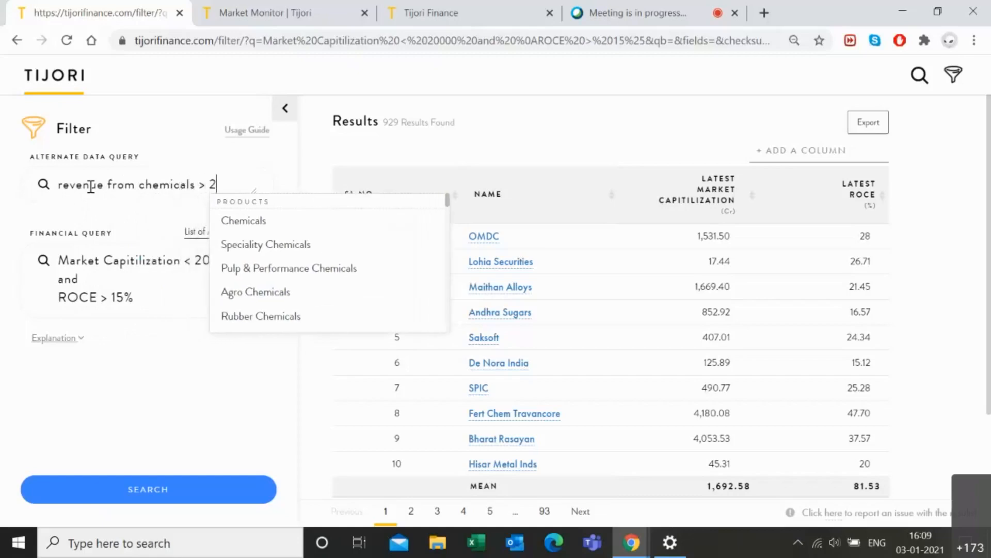
type("0% and")
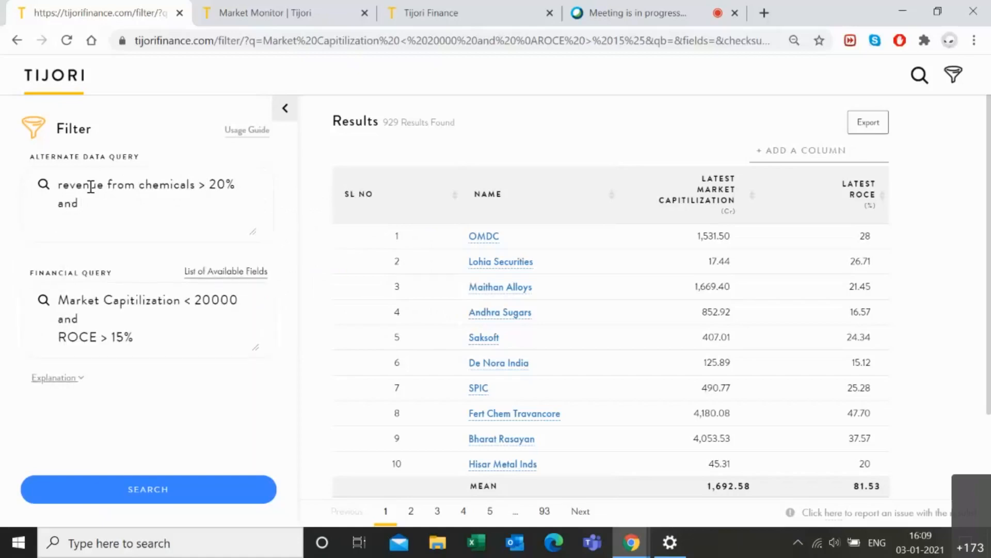
key("Return")
type("market share > 30%")
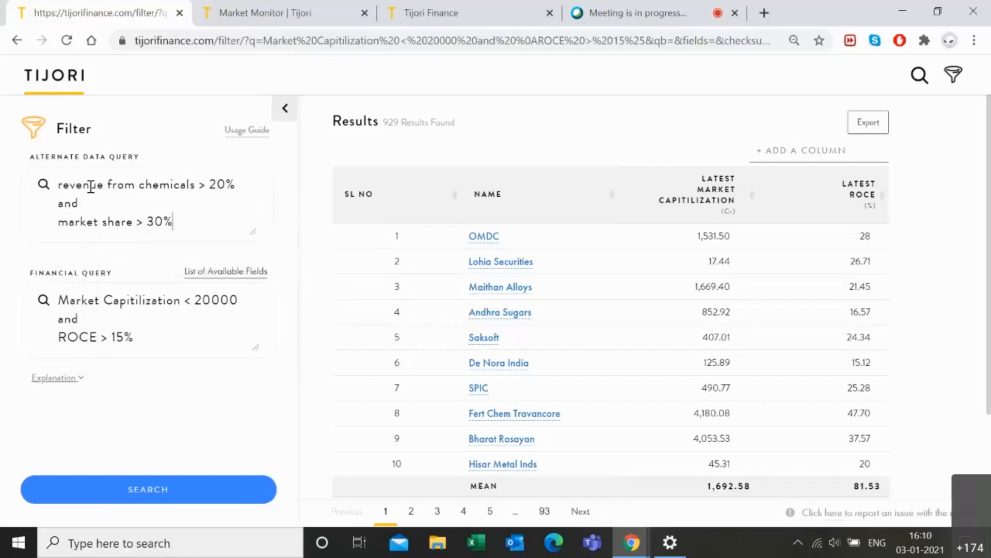
left_click(148, 488)
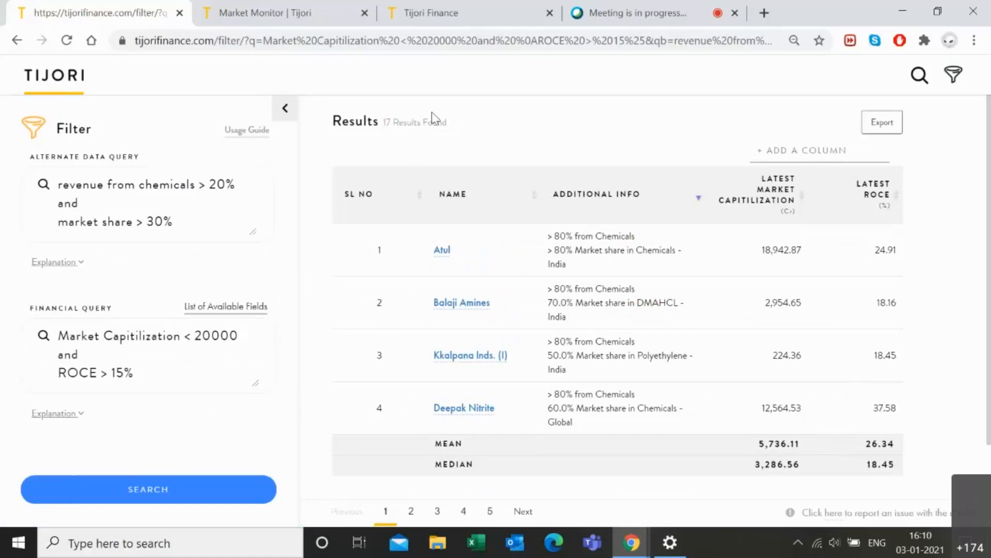
triple_click(447, 121)
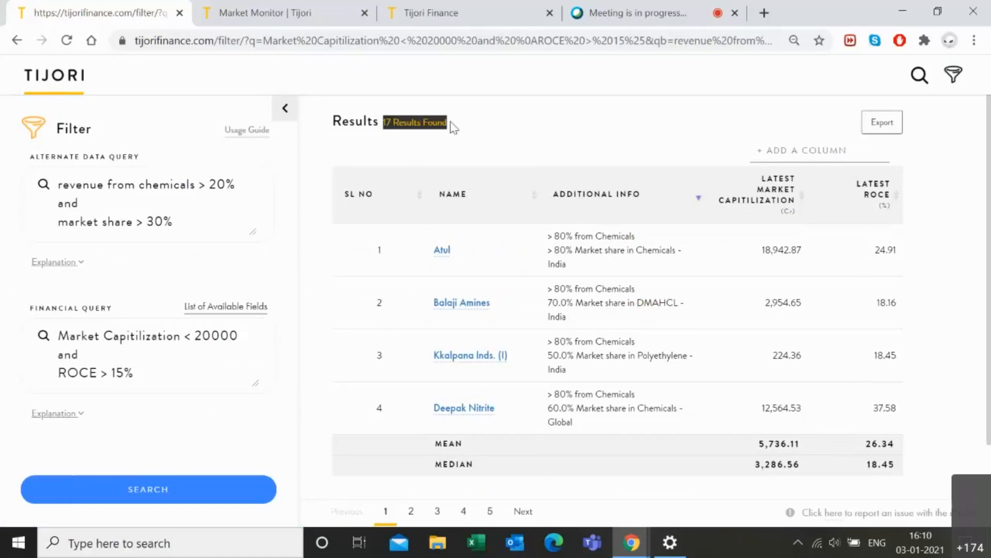
left_click(506, 128)
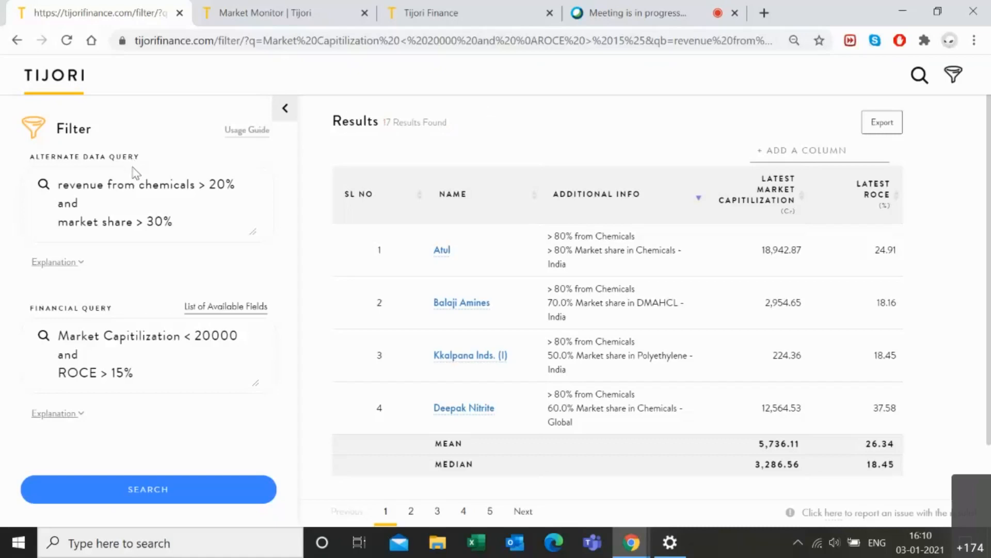
left_click_drag(147, 157, 29, 156)
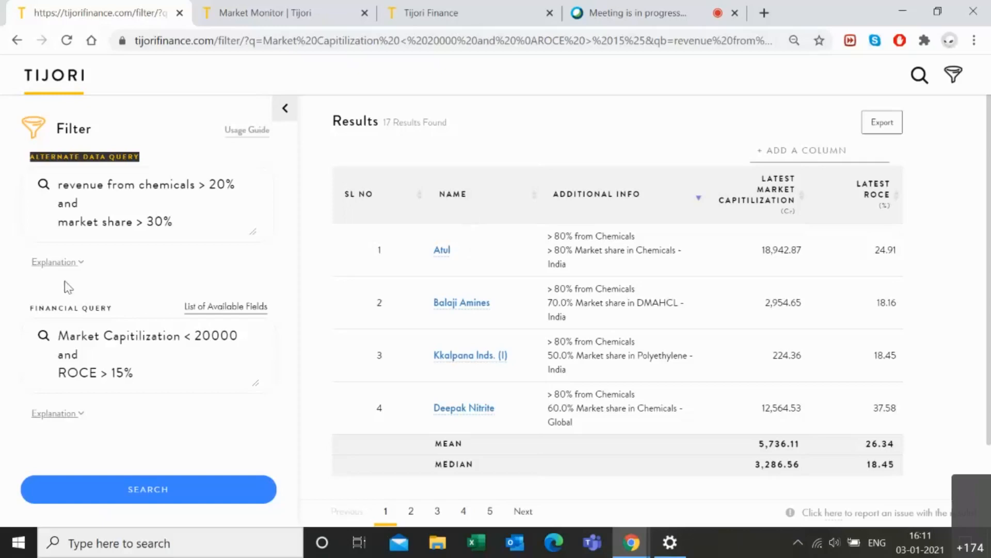
Review the available financial fields by category, from Cash Flow through Shareholding, including Mutual Fund Holding, and close the list
left_click(207, 310)
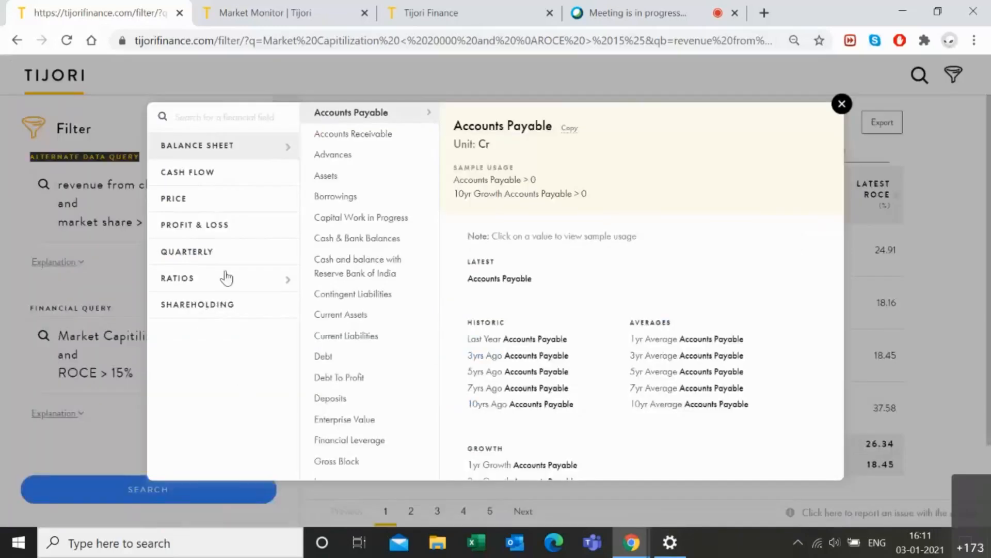
left_click(207, 173)
left_click(204, 199)
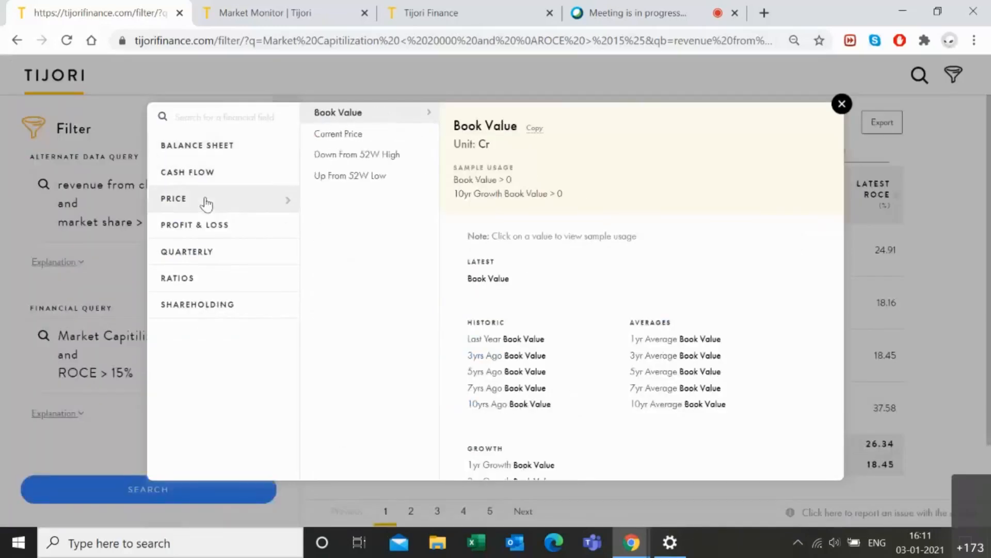
left_click(206, 227)
left_click(205, 257)
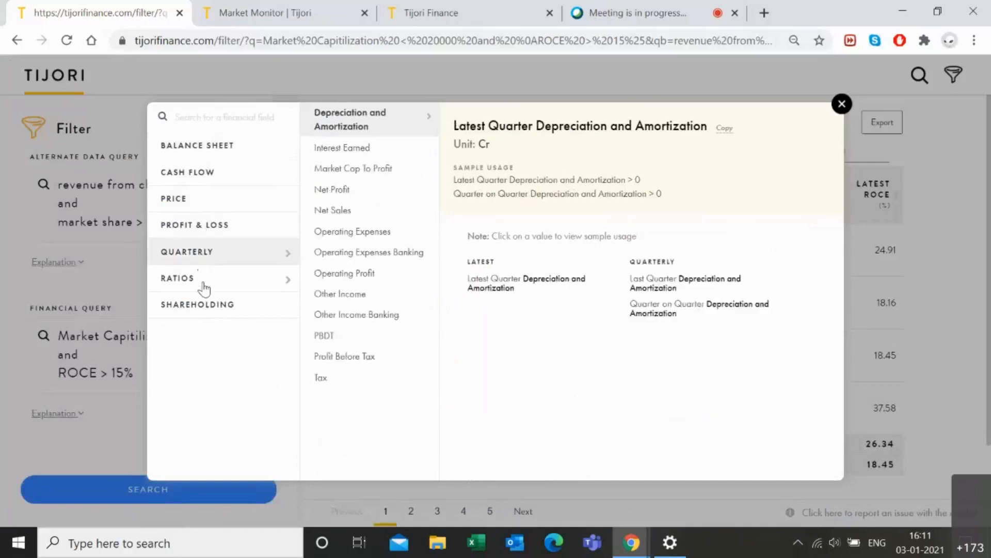
left_click(204, 281)
left_click(209, 306)
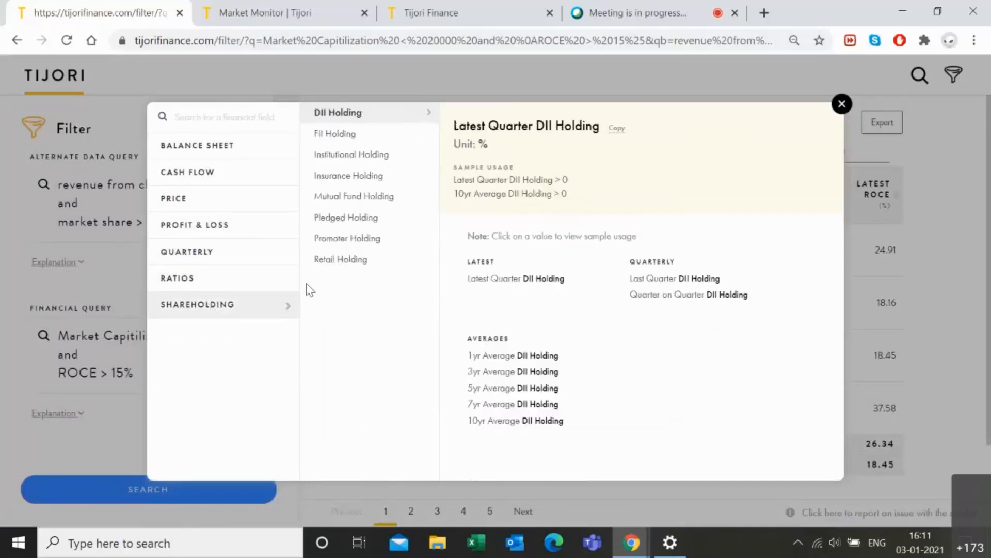
left_click(340, 199)
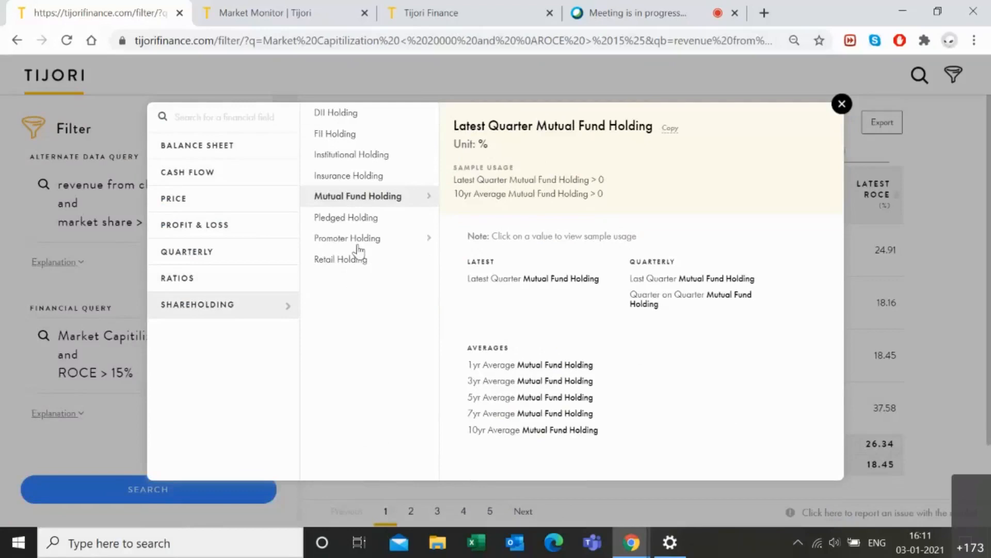
left_click(841, 104)
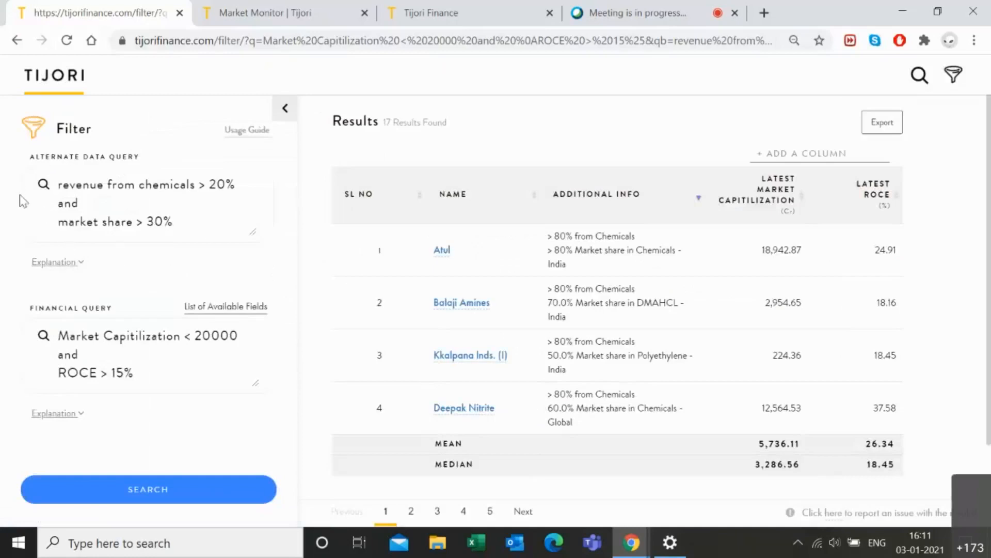
Clear the contents of both the financial query and the alternate data query
left_click_drag(187, 223, 59, 182)
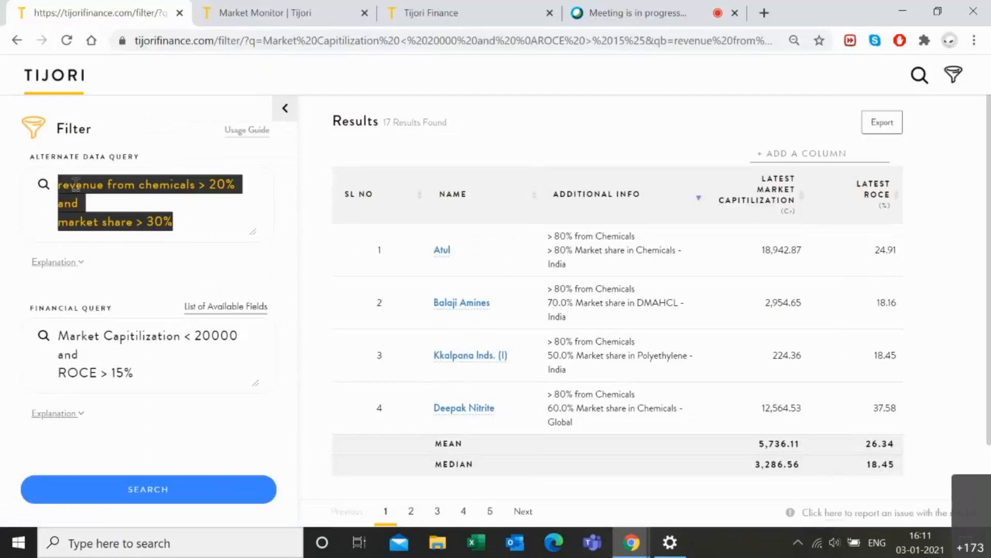
left_click(155, 380)
key("ctrl+a")
key("BackSpace")
left_click(195, 212)
key("ctrl+a")
key("BackSpace")
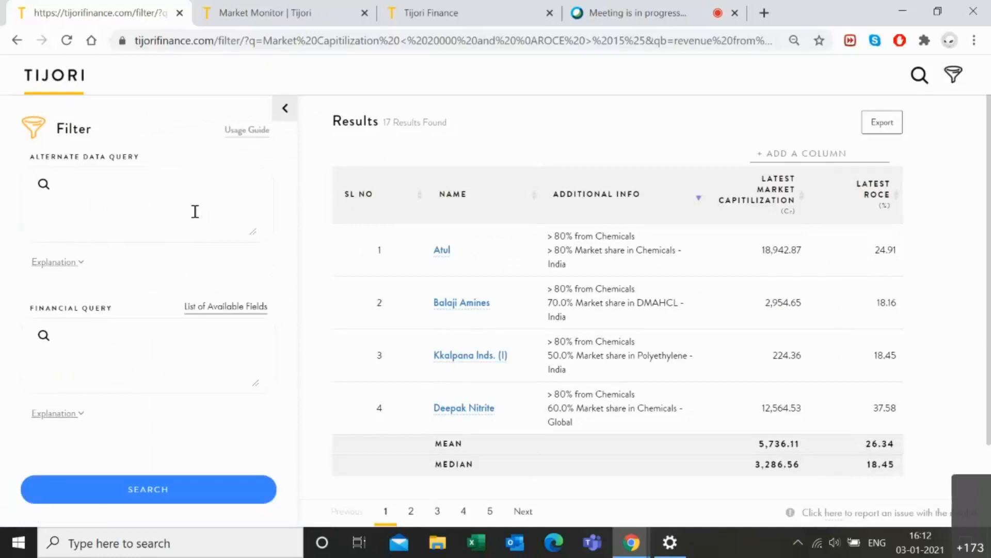
Search with the alternate data query "companies that use vinyl acetate monomer(vam)", using the suggested full name for VAM
type("con")
key("BackSpace")
type("mpanies that ")
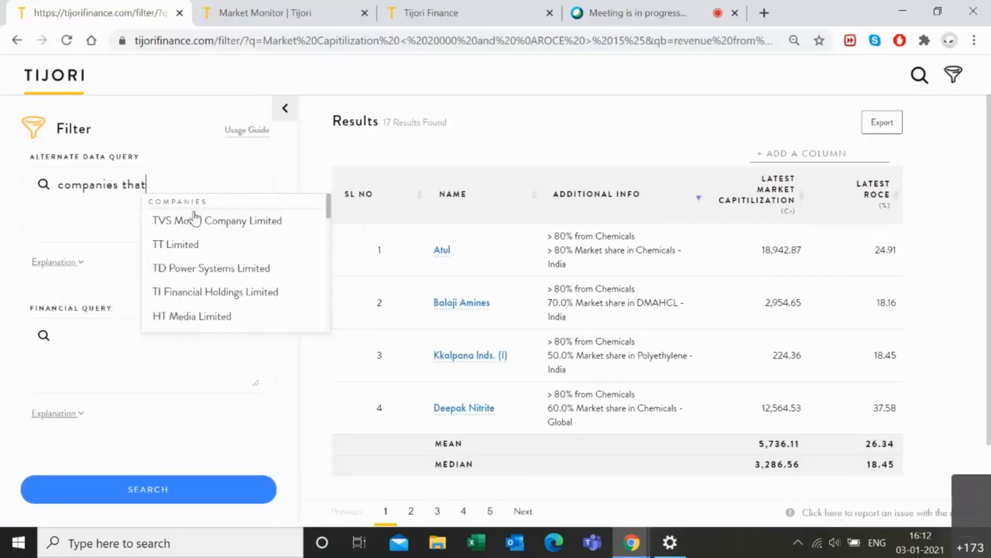
type("use VAM")
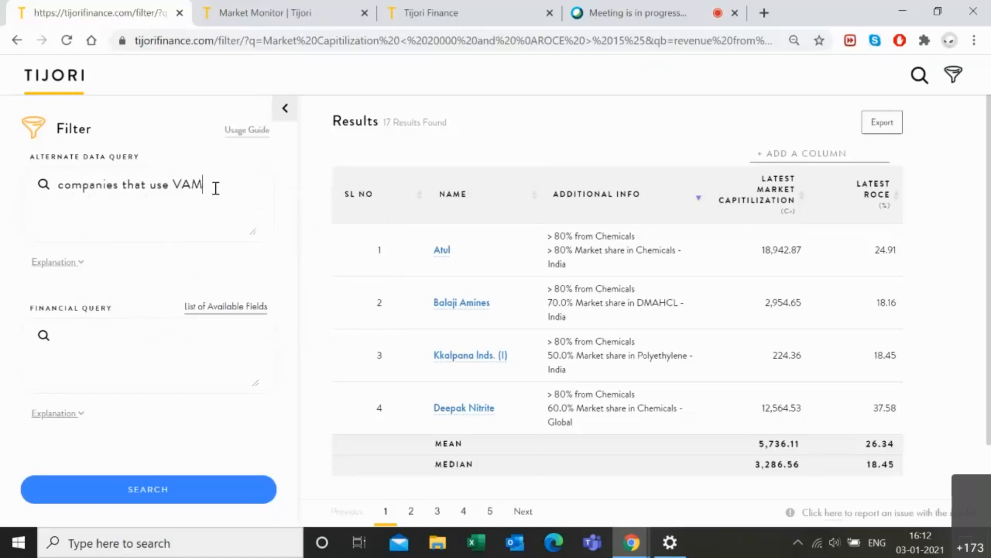
key("BackSpace")
type("M")
left_click(277, 222)
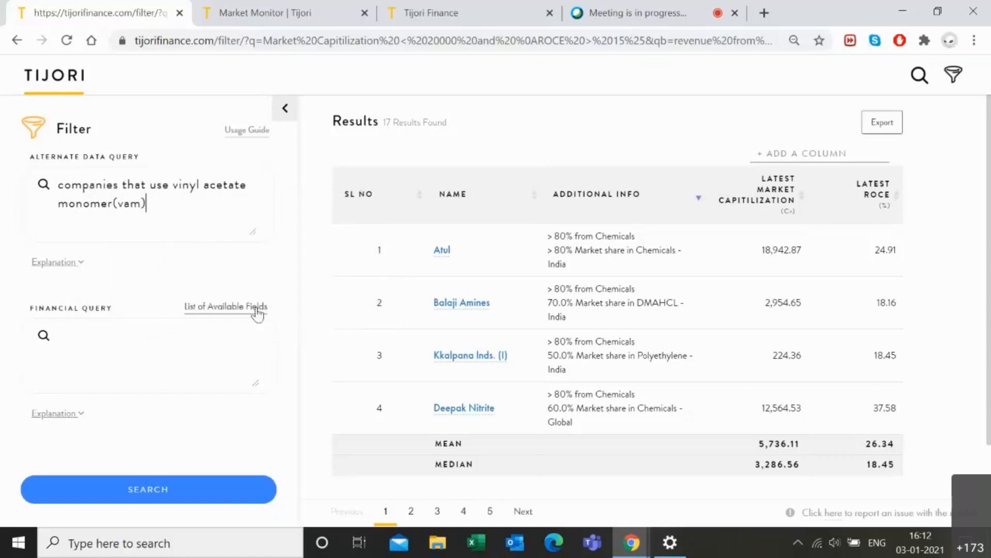
left_click(223, 487)
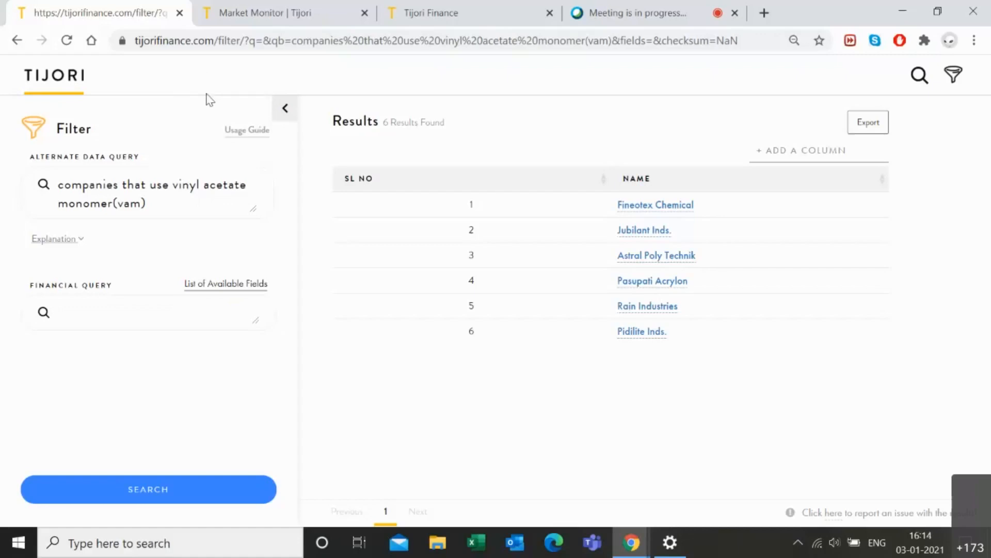
Switch to the Market Monitor page and review the headline and niche index returns by sector in full screen
left_click(243, 15)
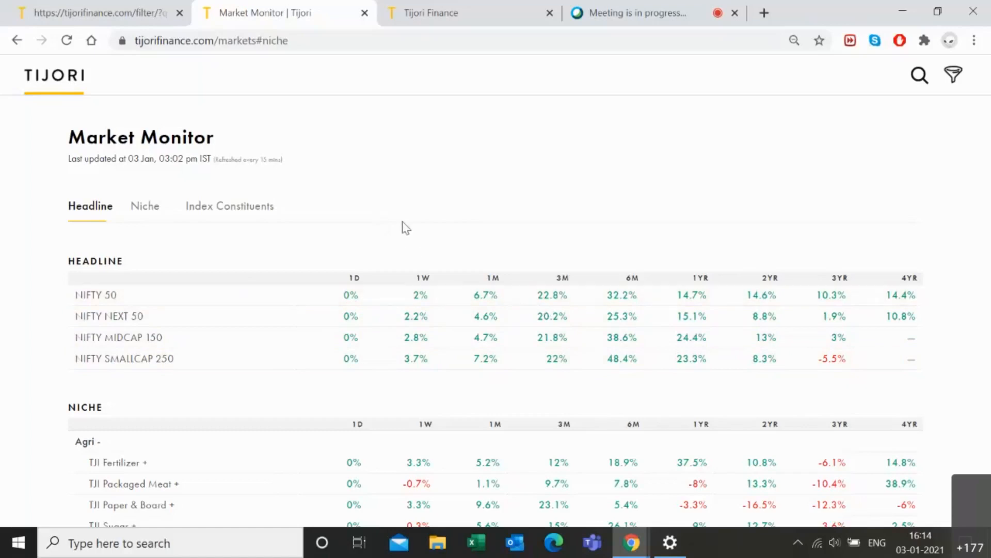
scroll(403, 223, "down", 3)
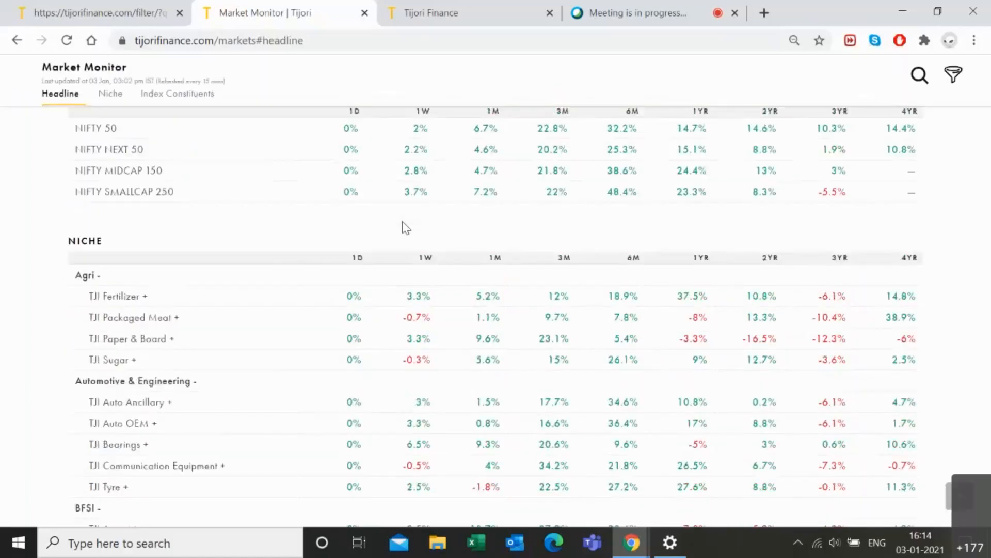
scroll(403, 222, "up", 3)
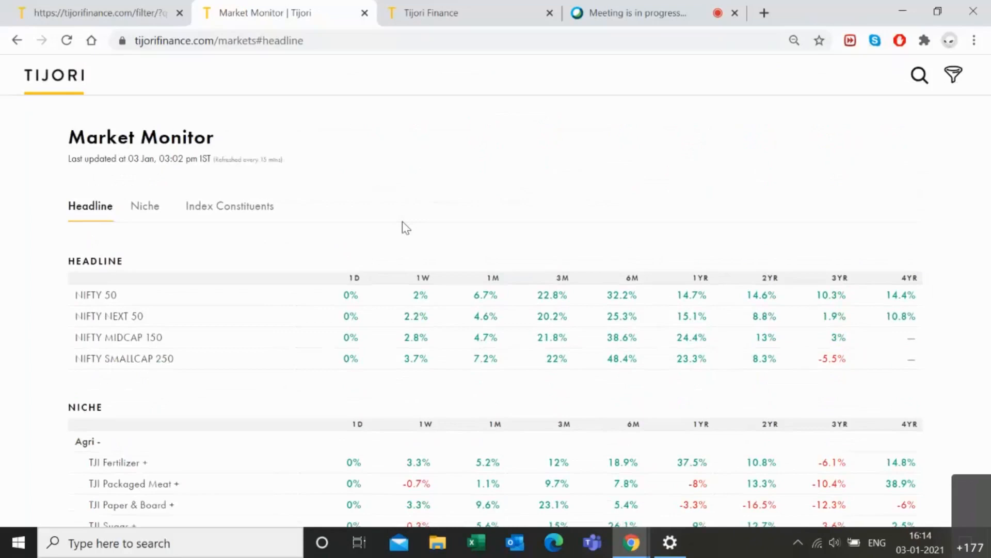
scroll(401, 220, "down", 3)
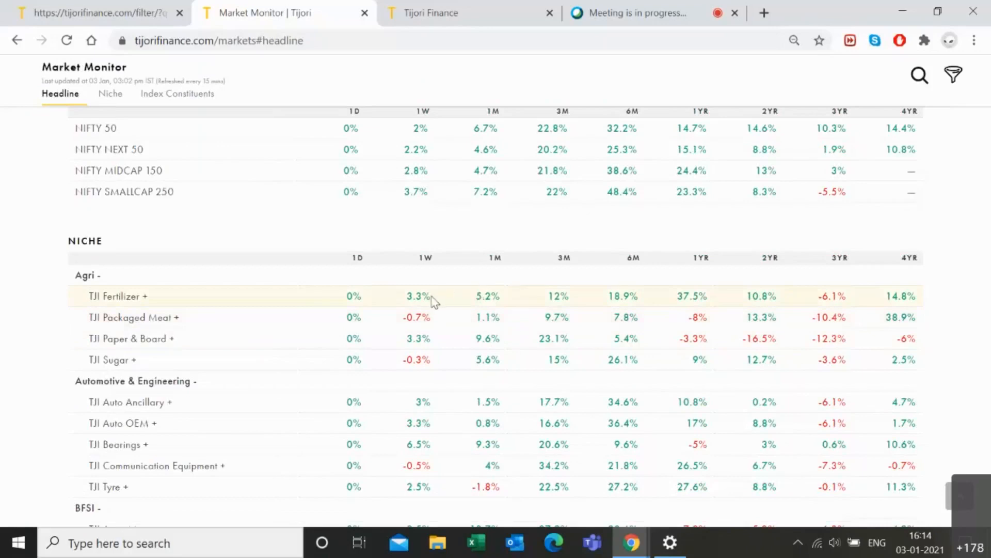
key("F11")
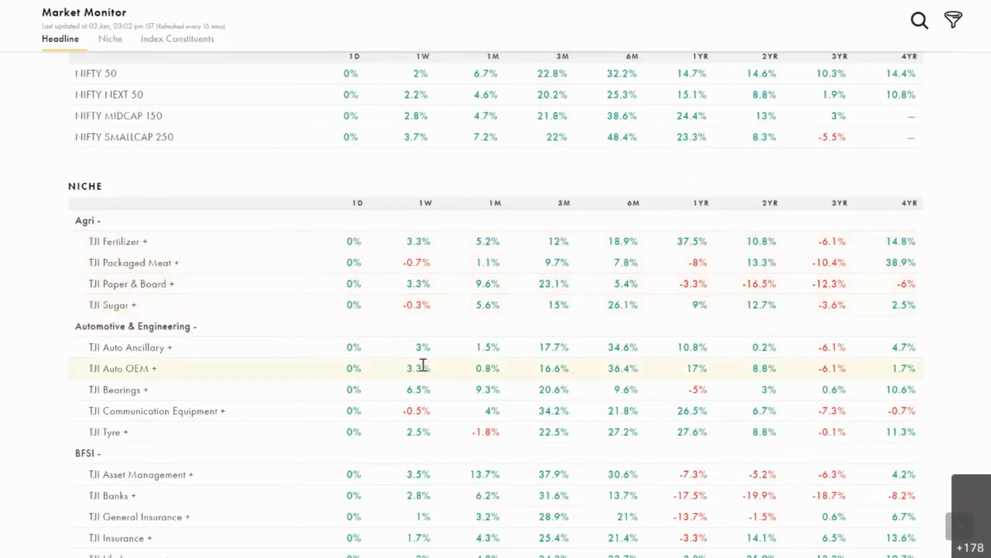
scroll(428, 336, "down", 4)
scroll(425, 324, "up", 4)
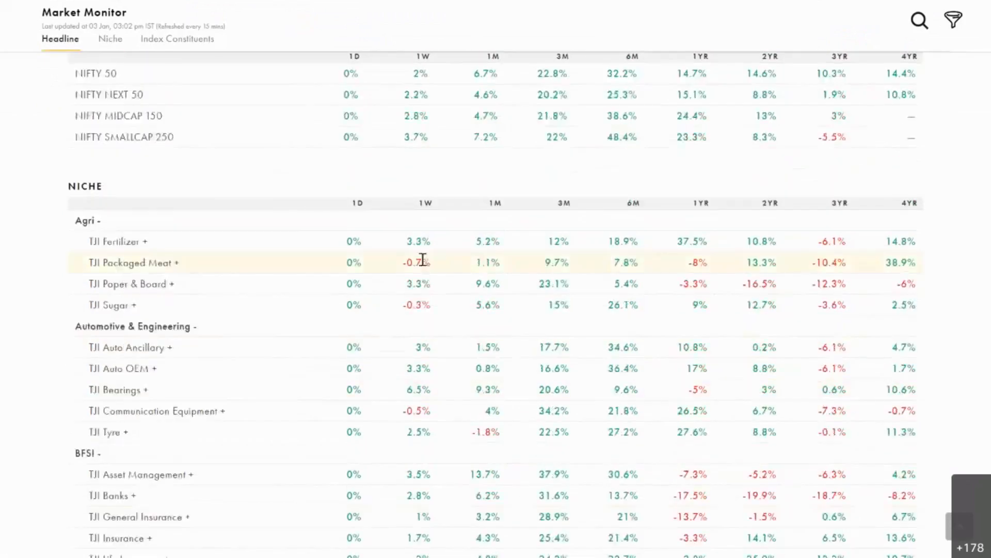
scroll(396, 266, "down", 4)
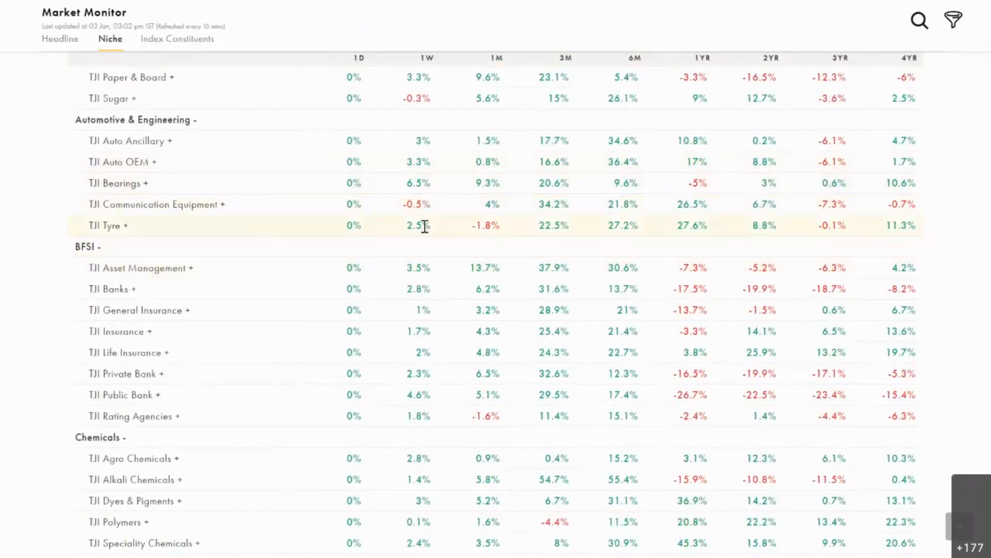
scroll(370, 242, "down", 4)
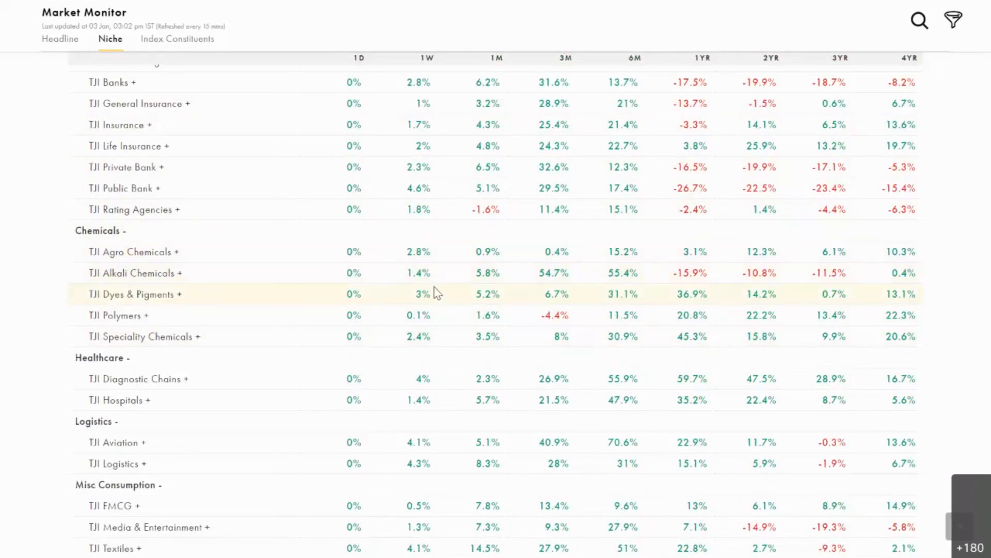
scroll(436, 294, "down", 4)
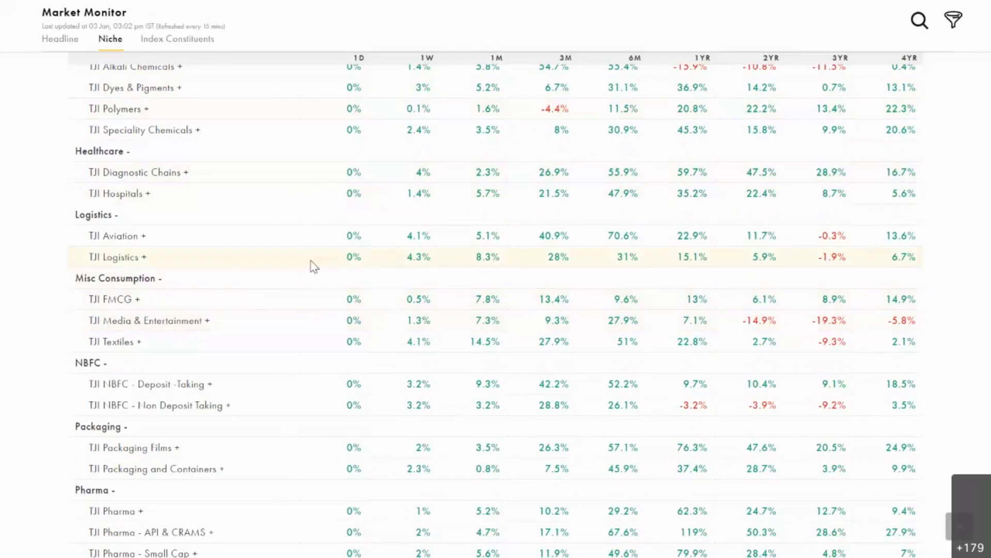
scroll(324, 264, "down", 4)
scroll(355, 253, "down", 4)
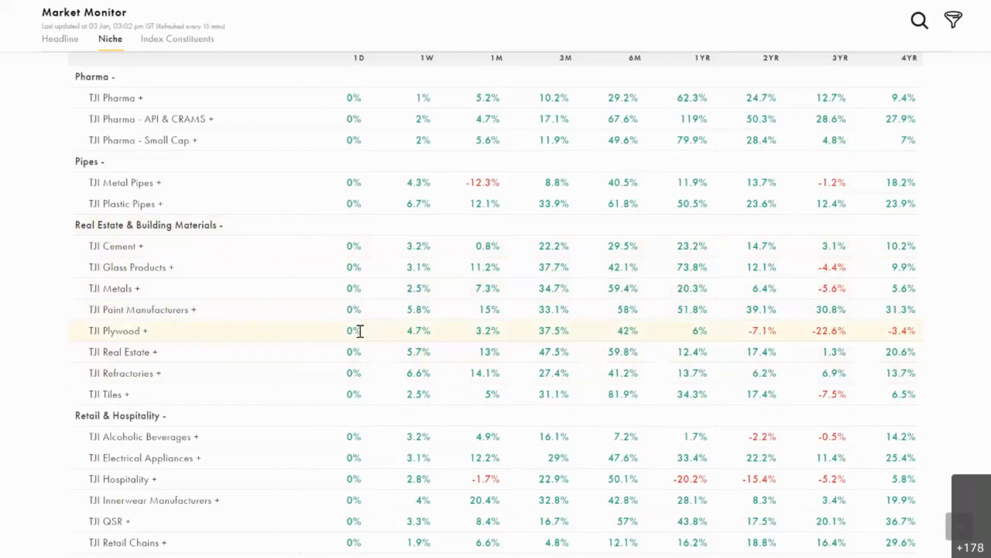
Expand the TJI Plywood index under Real Estate & Building Materials, open Archidply Inds and leave full screen
left_click(129, 332)
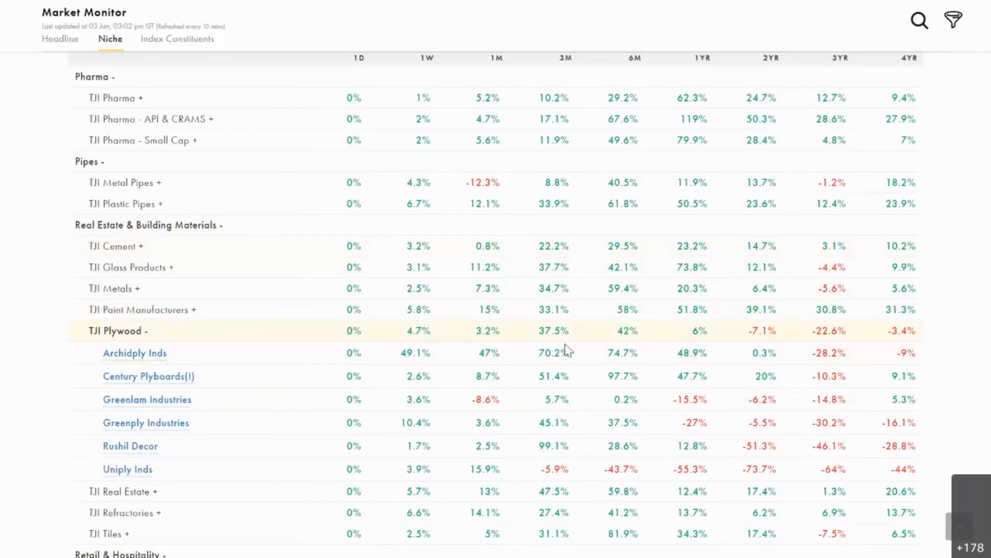
left_click(152, 355)
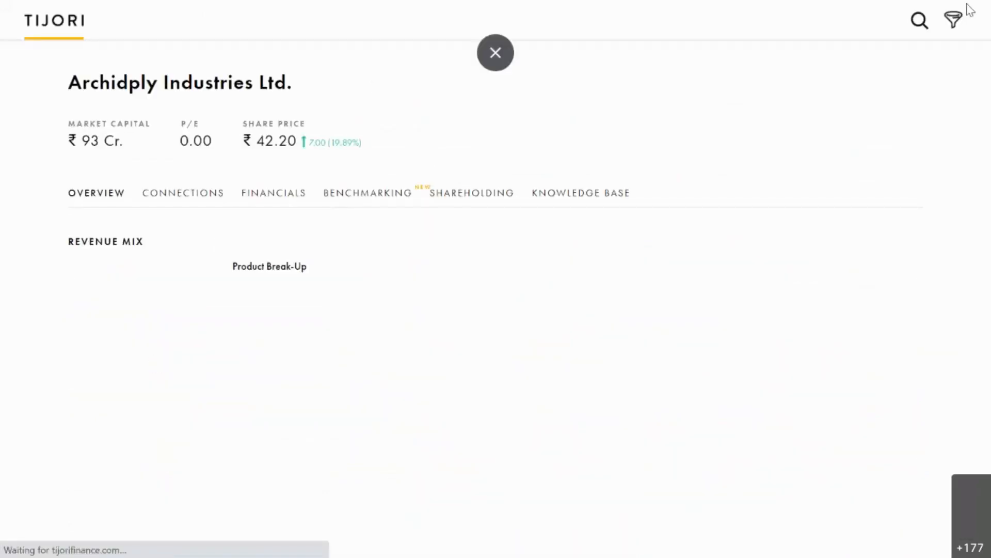
key("F11")
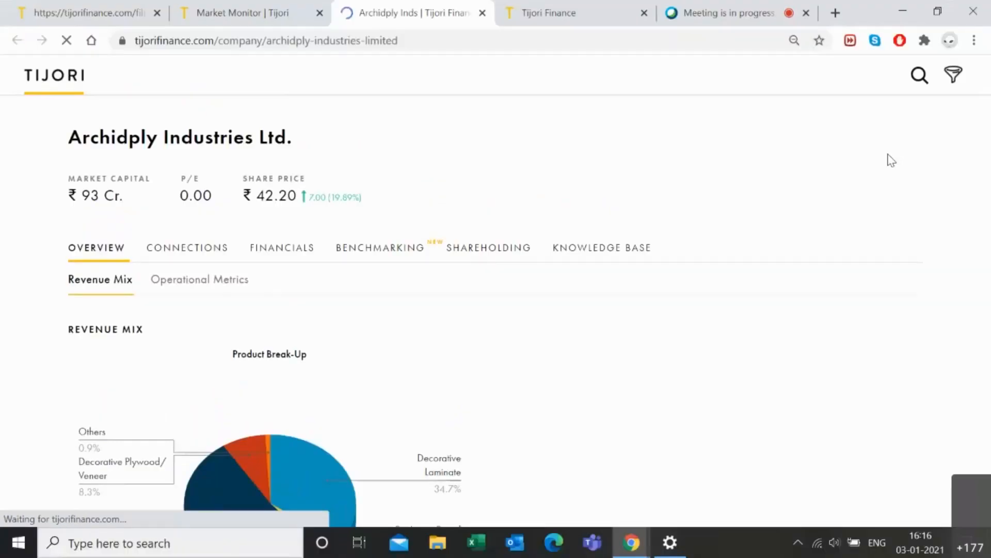
Return to the Tijori home page, search for "airt" and open Bharti Airtel Ltd. in full screen
left_click(44, 88)
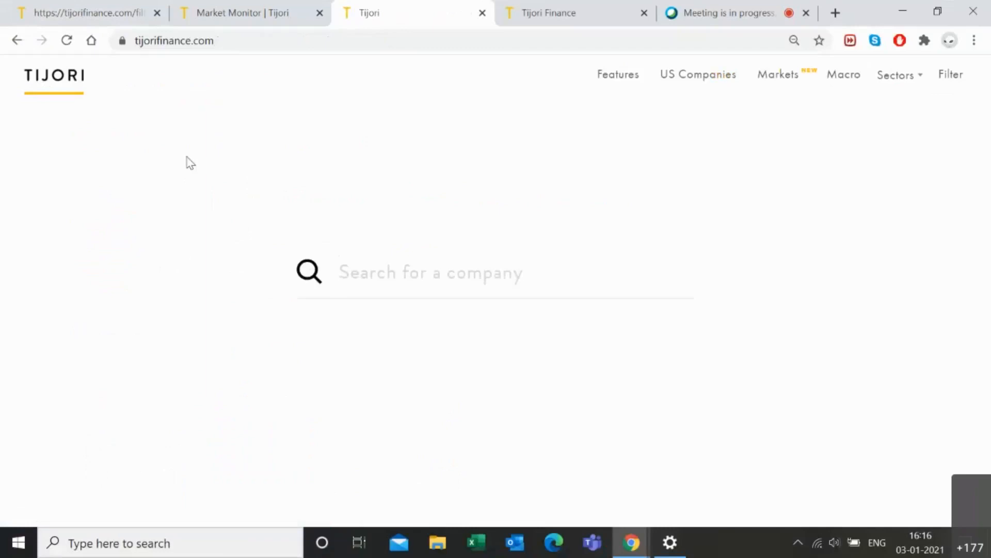
type("airt")
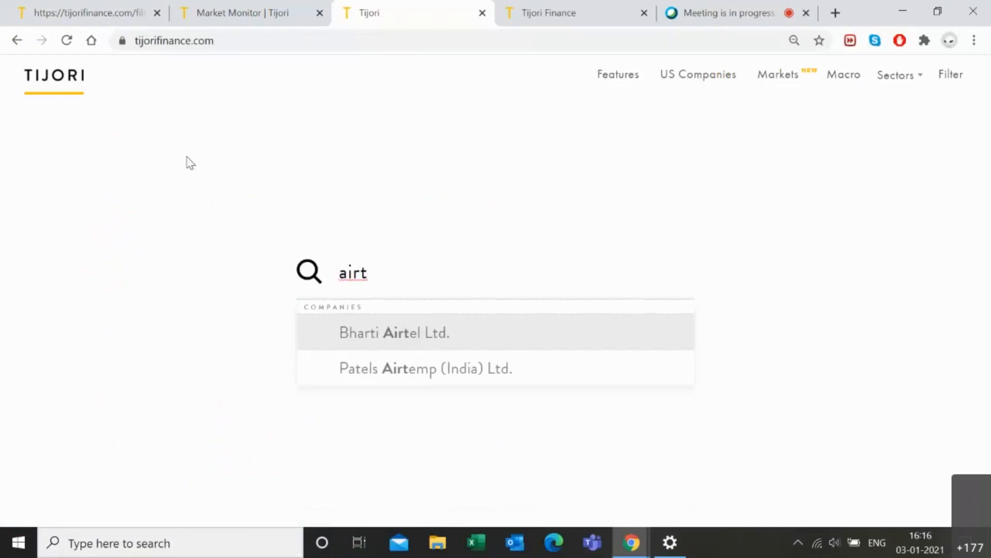
left_click(368, 331)
key("F11")
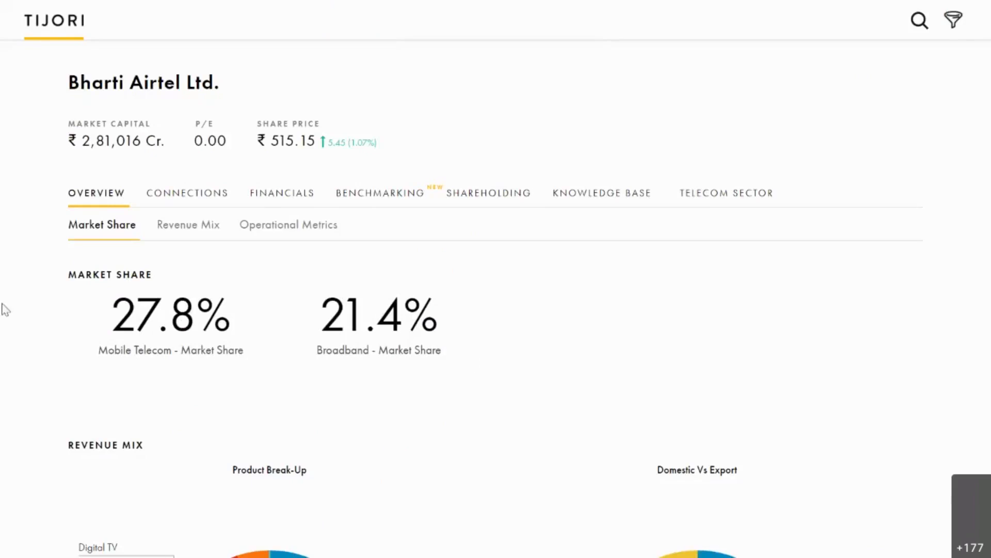
Examine the growth of Bharti Airtel's Mobile Telecom and Broadband market shares
mouse_move(371, 319)
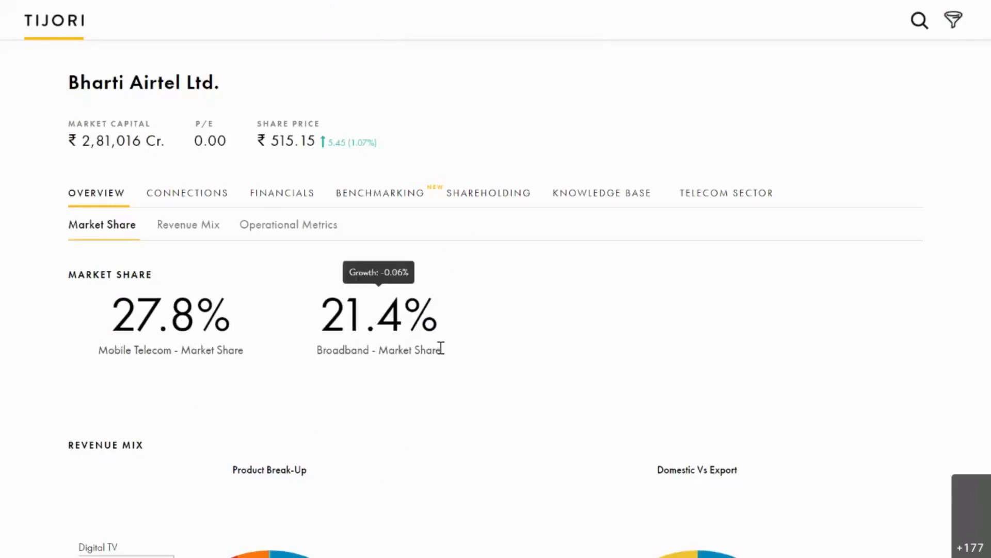
mouse_move(110, 346)
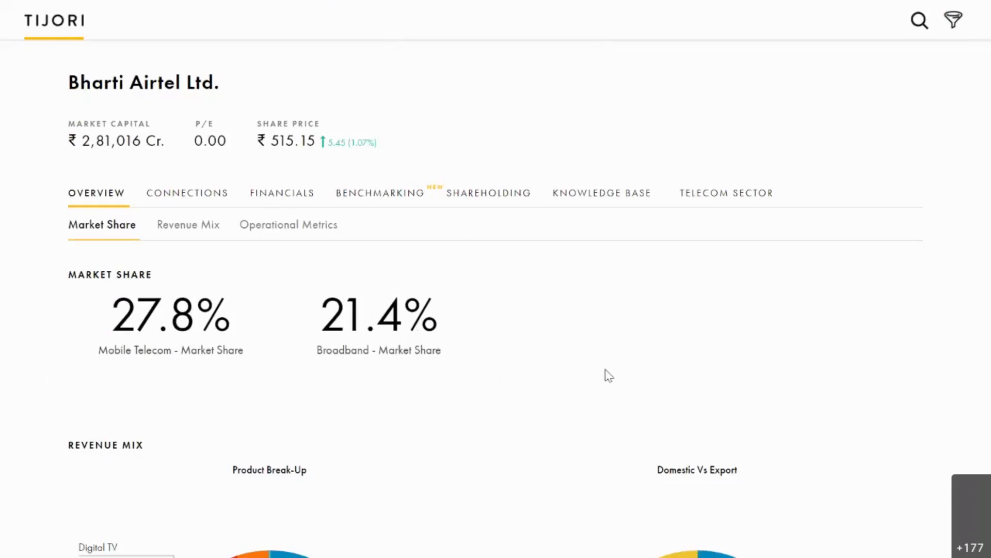
mouse_move(110, 360)
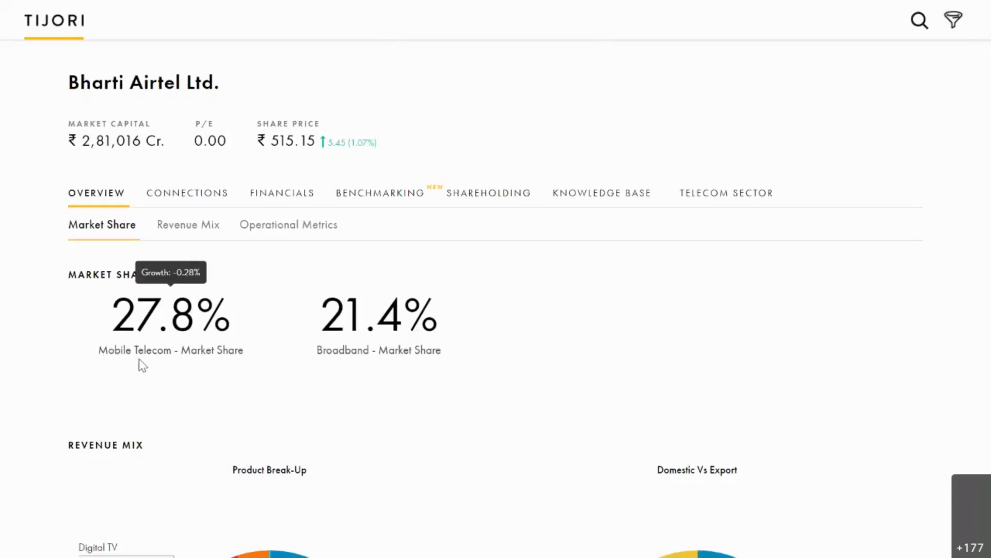
mouse_move(303, 364)
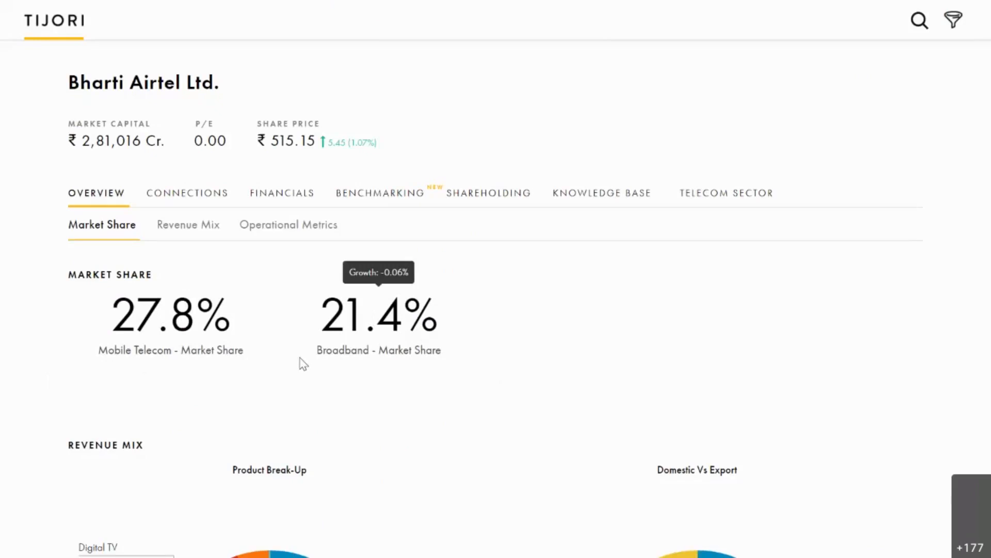
mouse_move(195, 375)
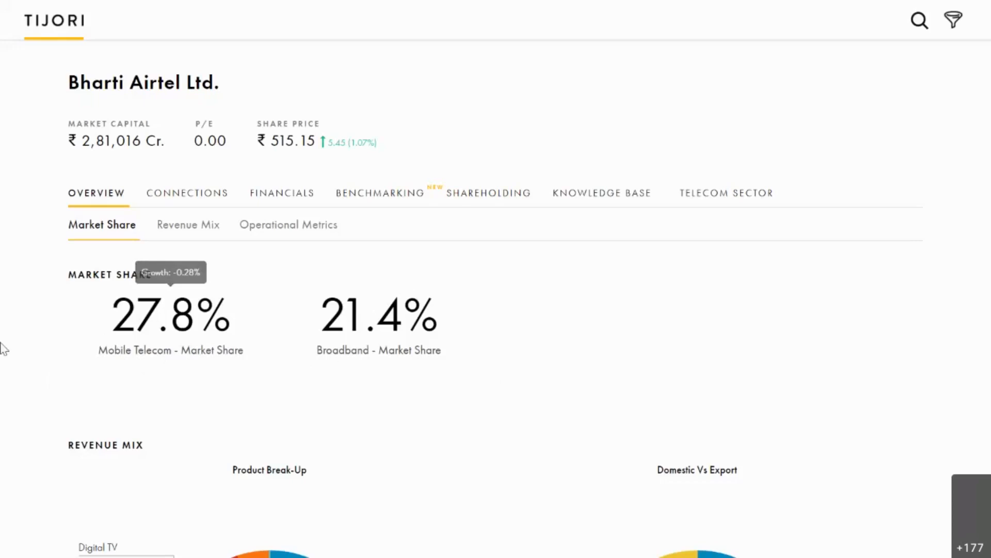
mouse_move(461, 384)
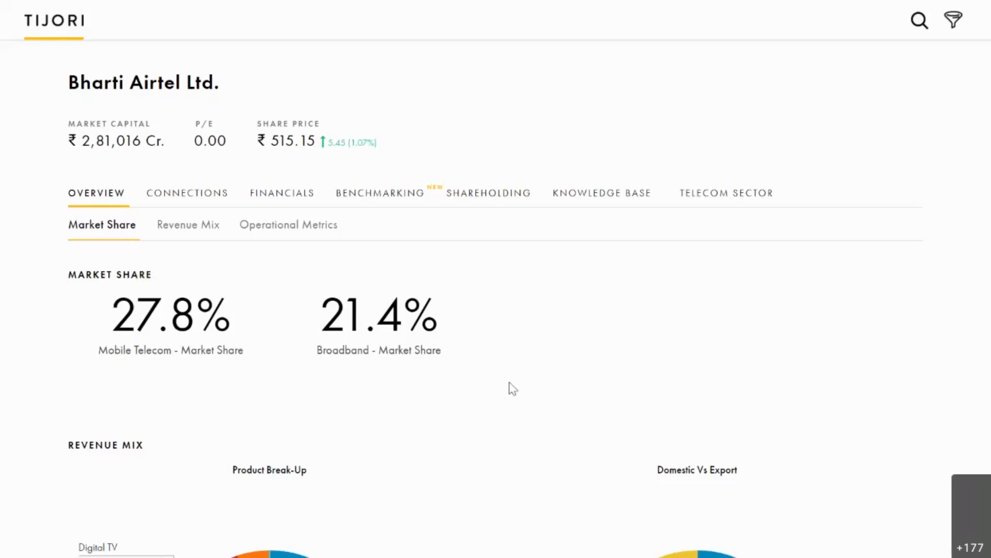
Examine the Revenue Mix charts for product break-up, domestic versus export and location-wise break-up
left_click(213, 232)
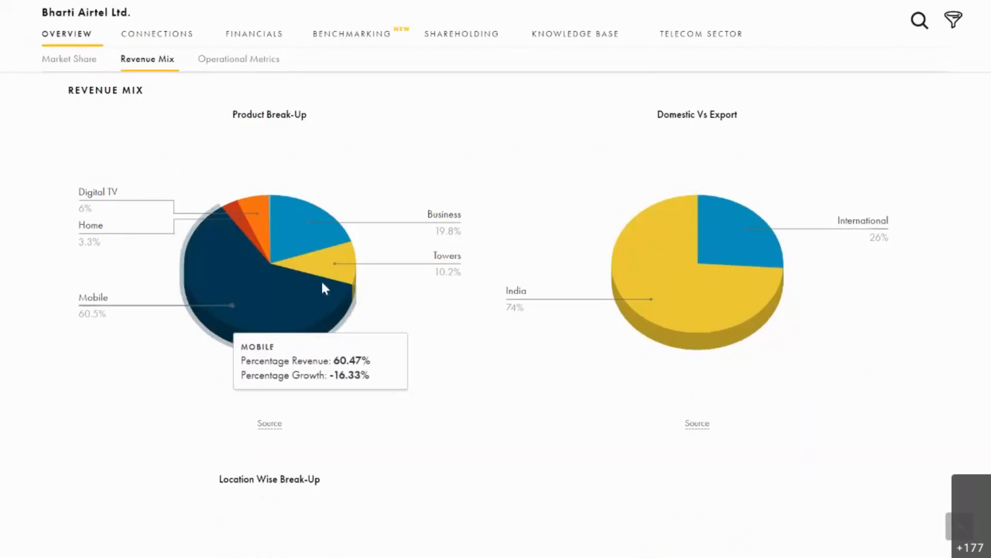
mouse_move(333, 253)
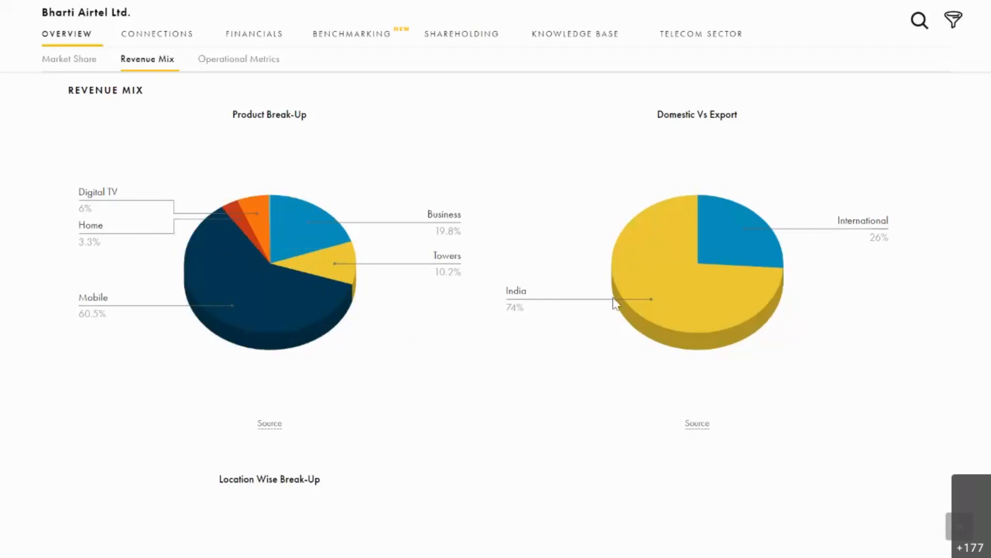
scroll(696, 305, "down", 7)
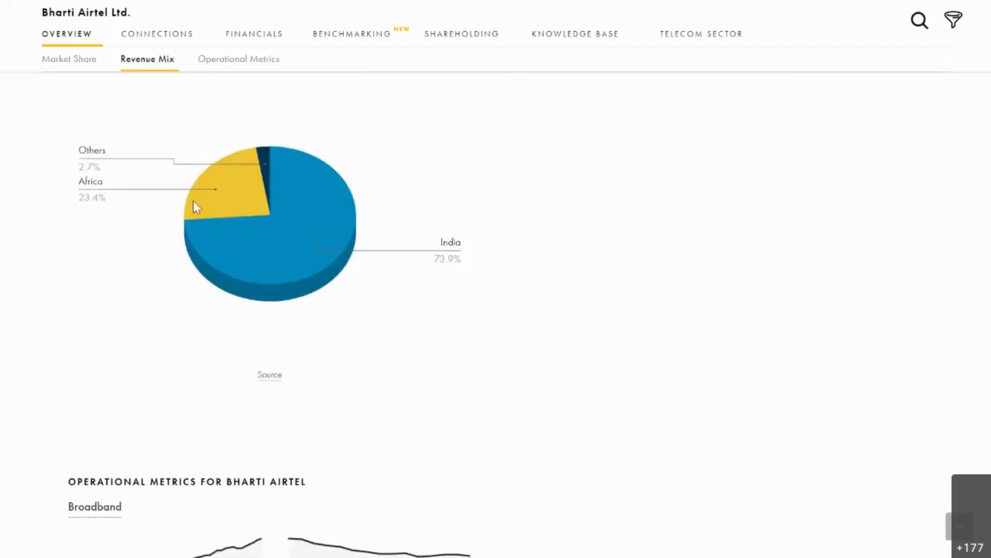
Go to Bharti Airtel's Operational Metrics and open the No Of Mobile Subscribers chart in the Mobile group
left_click(240, 66)
scroll(330, 290, "down", 7)
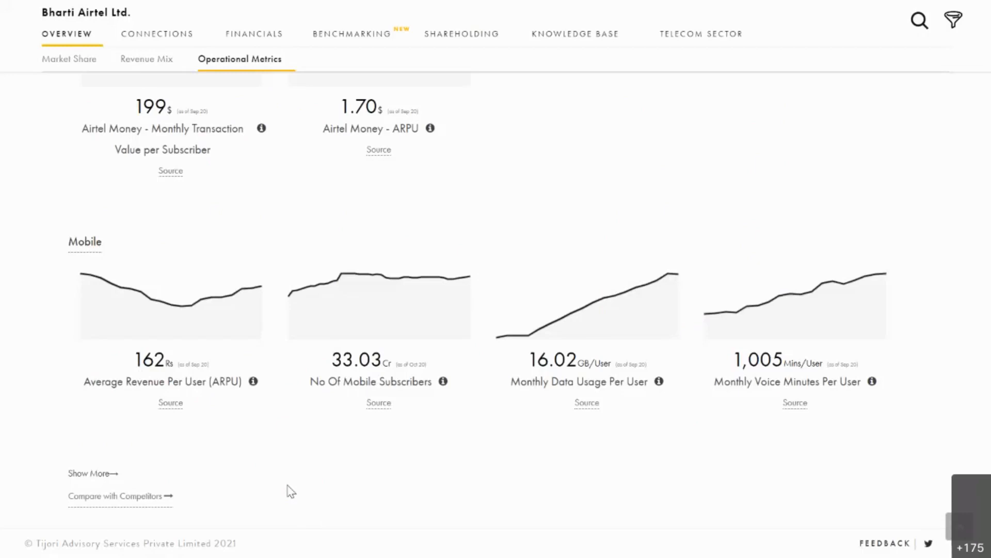
mouse_move(376, 297)
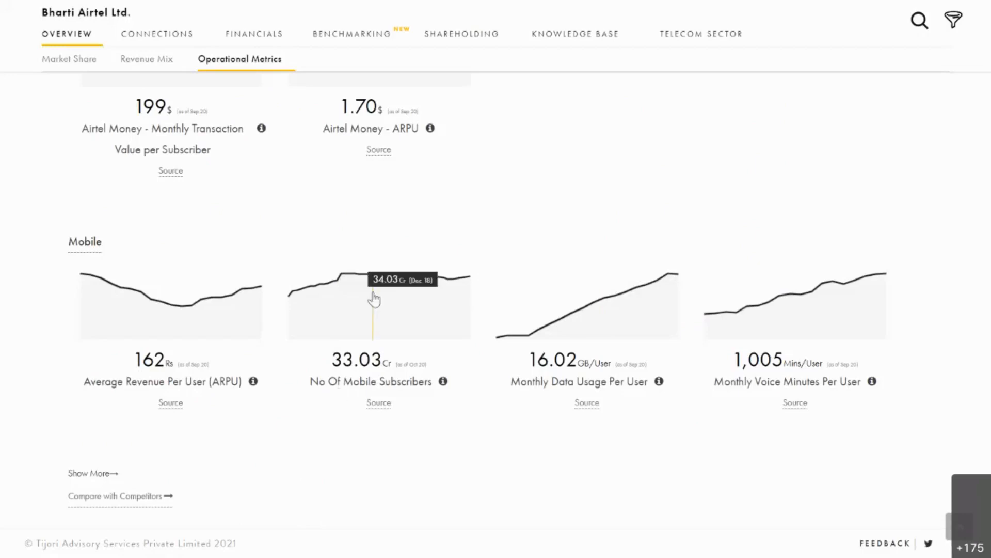
left_click(397, 325)
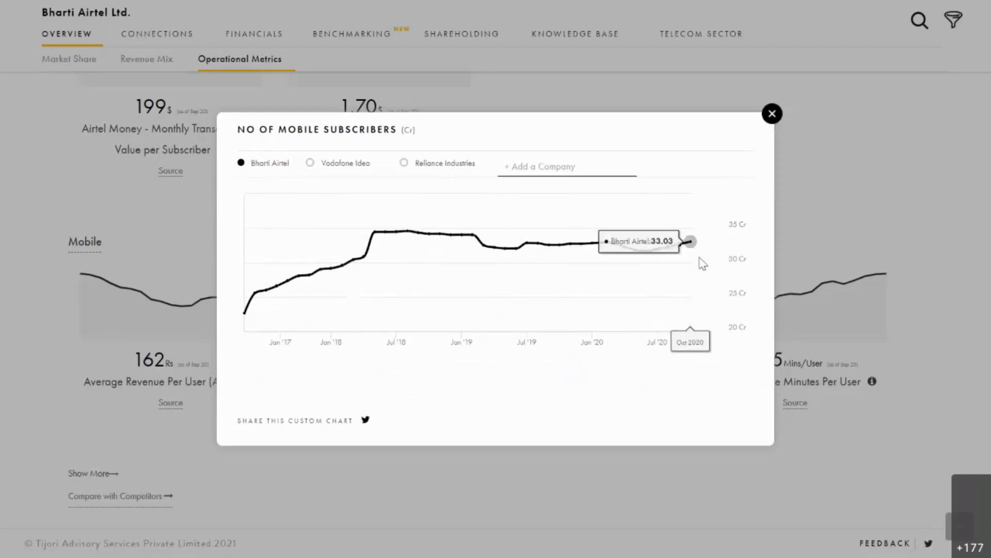
left_click_drag(229, 131, 421, 137)
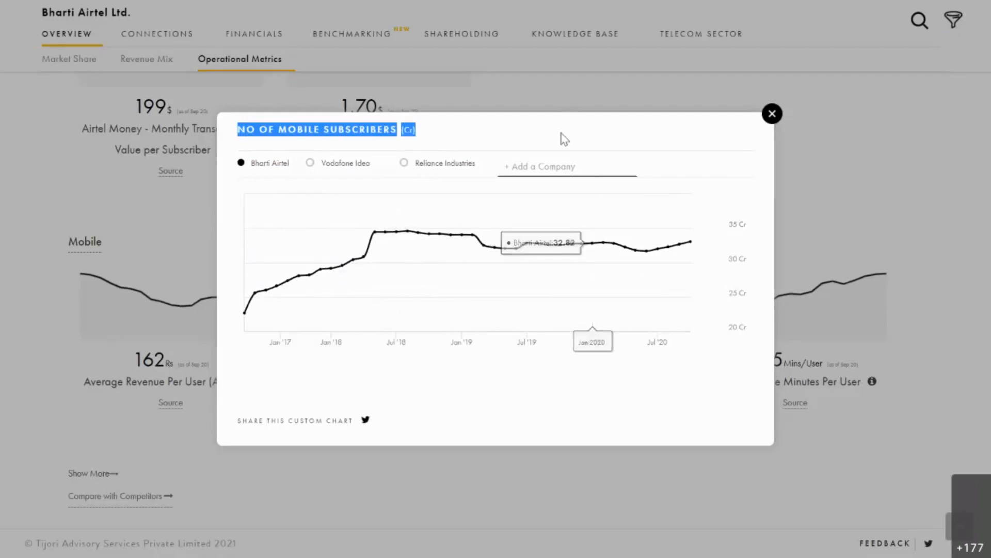
Add Vodafone Idea and Reliance Industries to the mobile subscribers chart for comparison, and close the chart
left_click(327, 169)
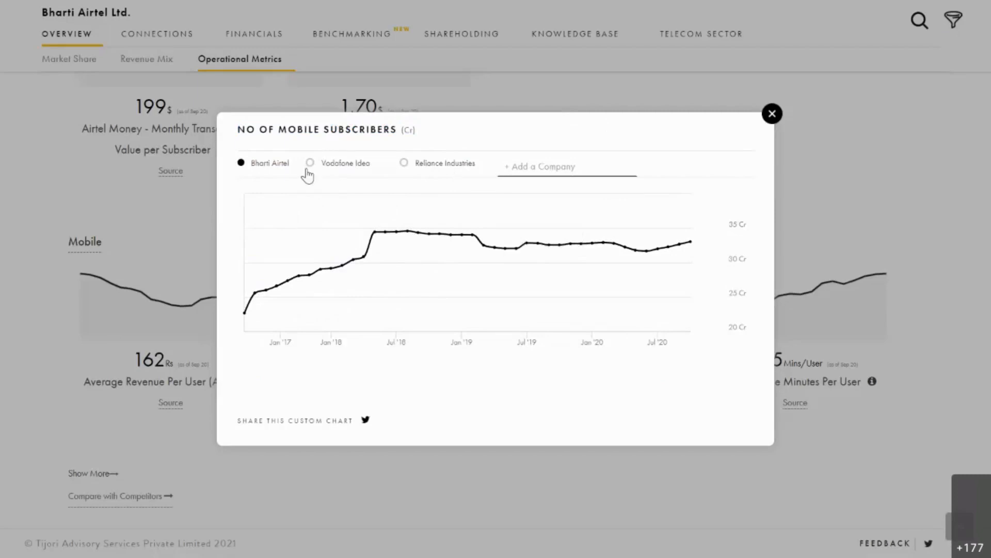
left_click(310, 164)
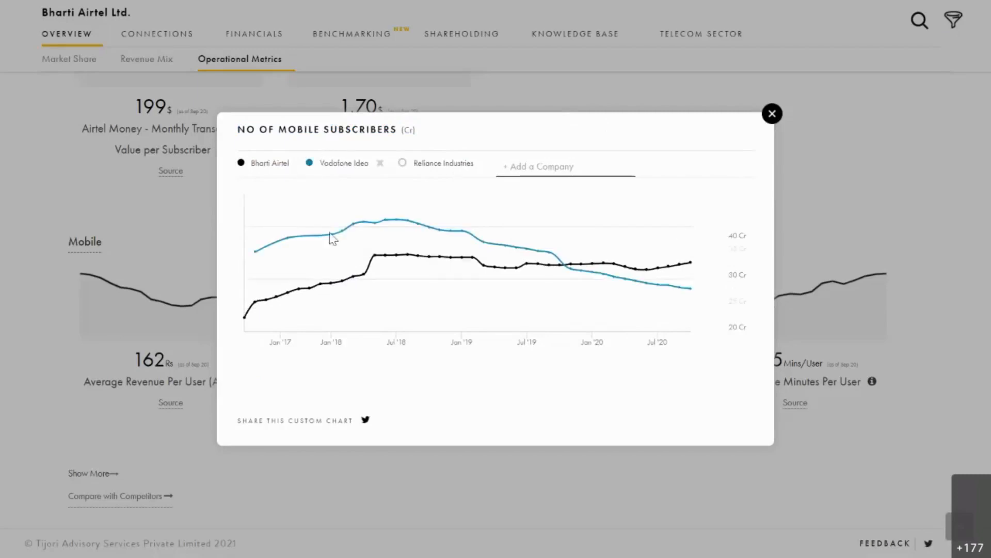
left_click(411, 168)
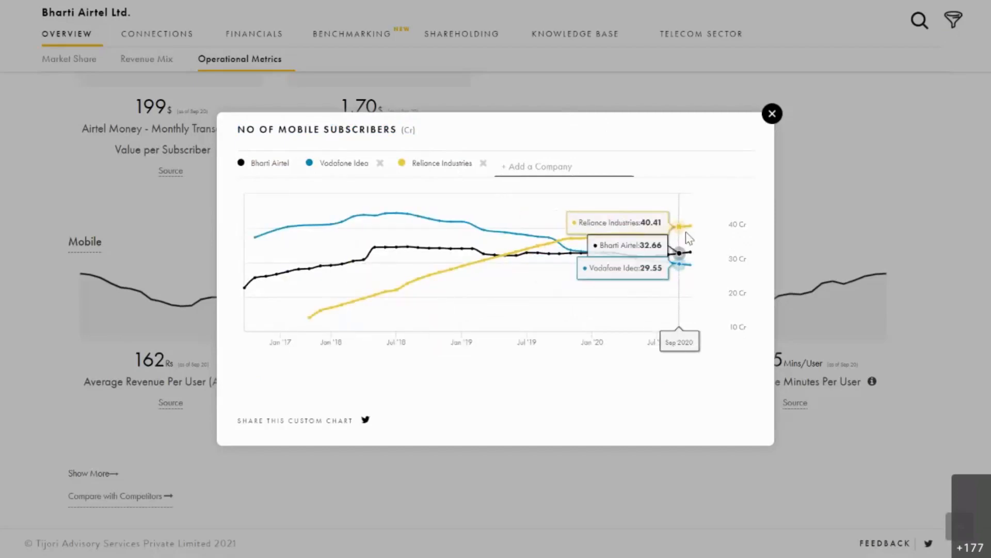
left_click(769, 125)
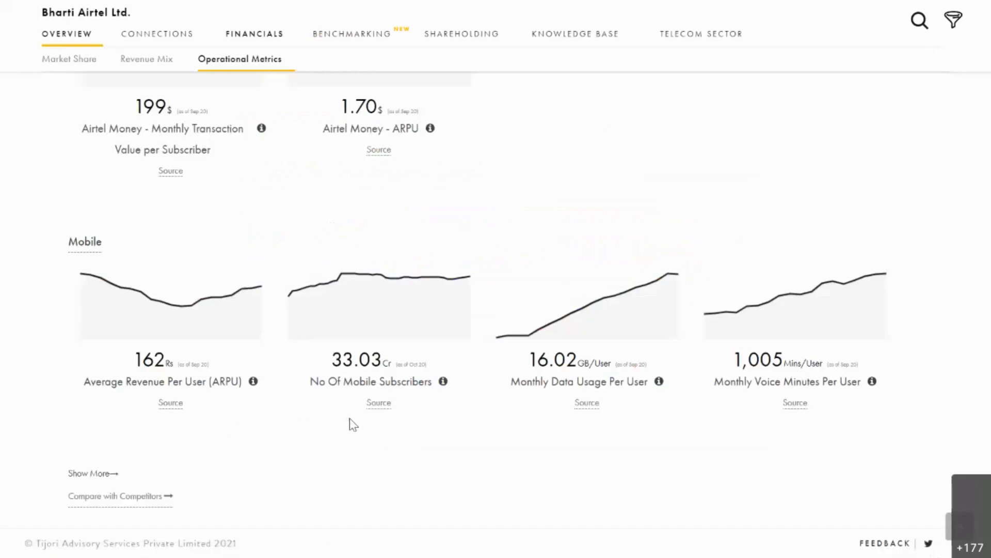
Open the source document of the No Of Mobile Subscribers metric, leave full screen and return to the Bharti Airtel page
left_click_drag(356, 416, 405, 418)
left_click(378, 408)
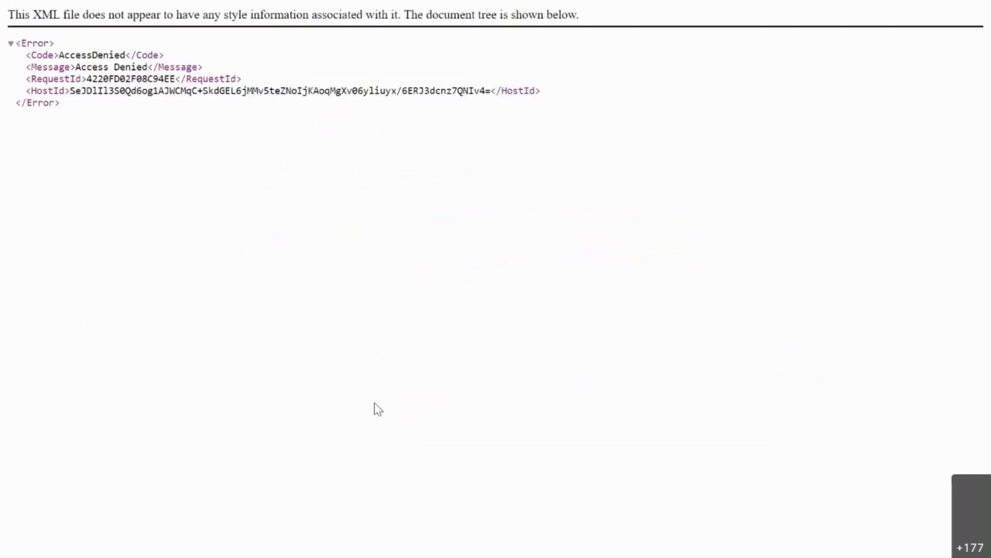
key("F11")
left_click(356, 15)
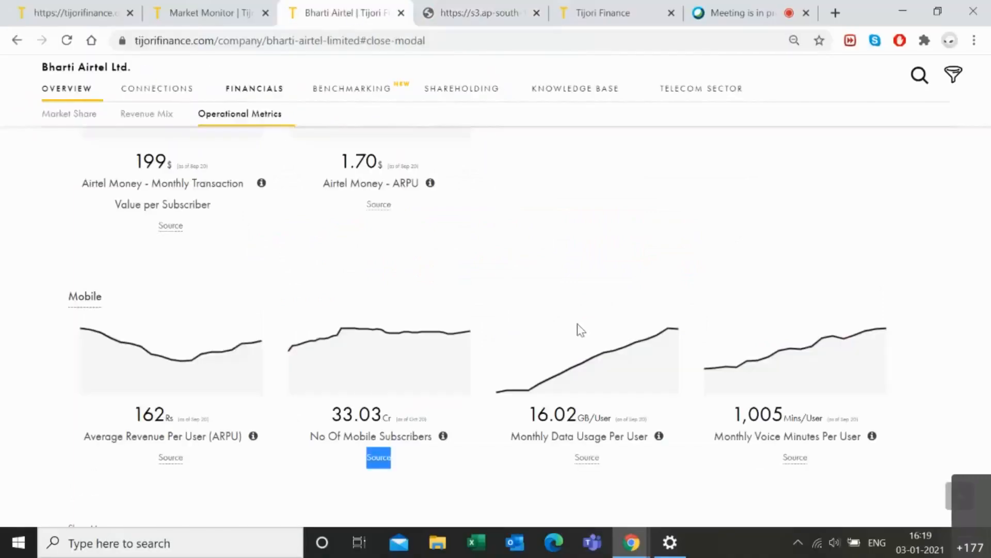
Switch to full screen, search for "sun ph" and open the Sun Pharmaceutical Industries Ltd. company page
key("F11")
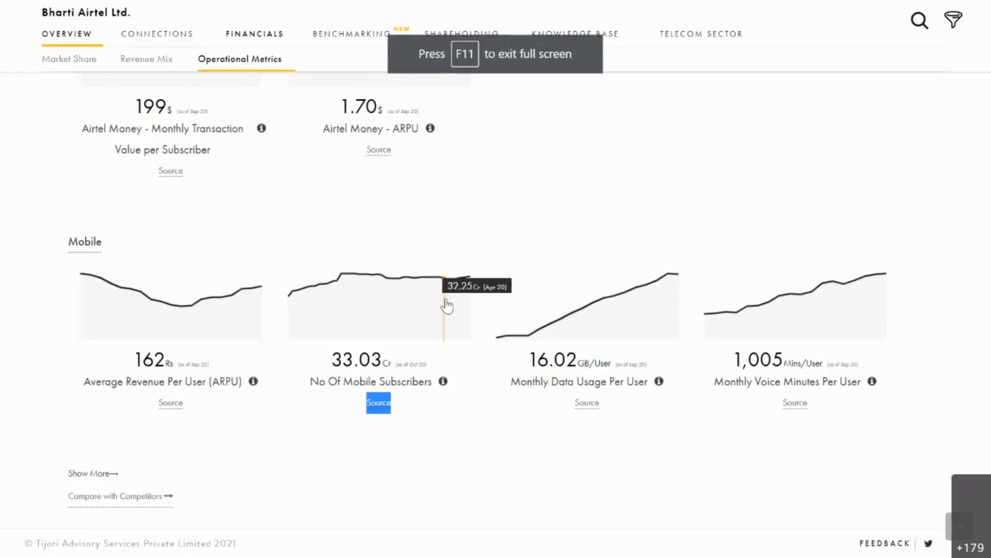
left_click(922, 29)
left_click(922, 28)
type("sun ph")
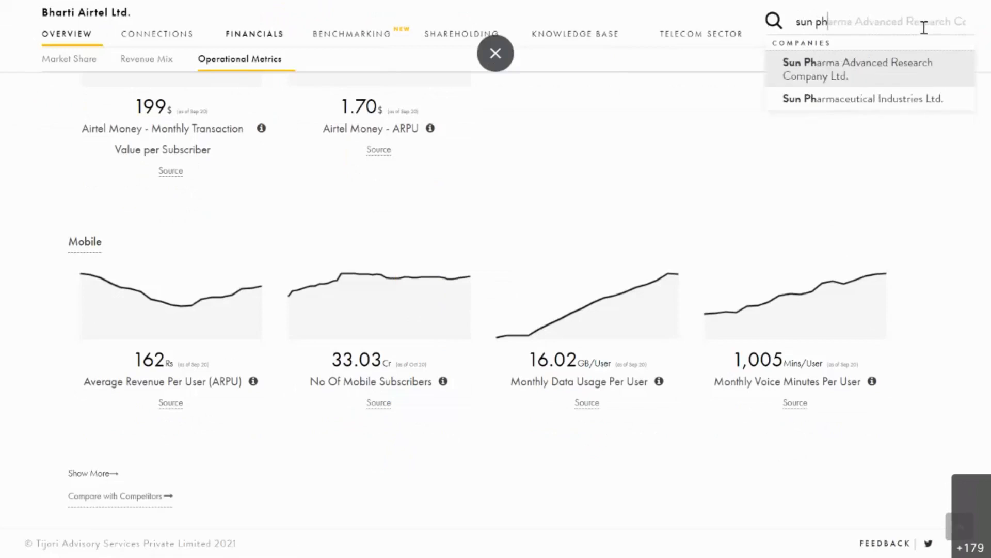
left_click(857, 109)
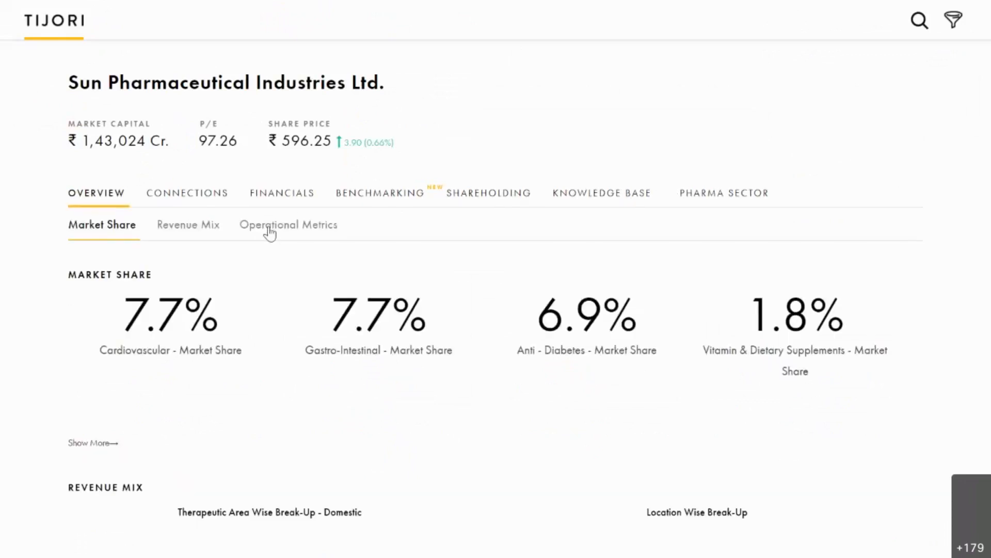
Go to Sun Pharma's Operational Metrics, view the source document for Number of ANDA's Filed in USA and return to the company page
left_click(269, 228)
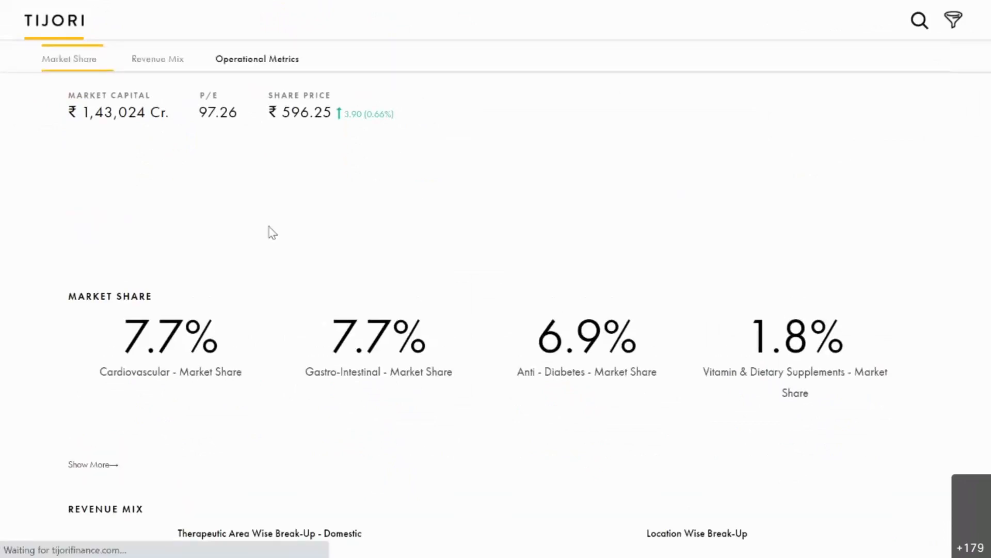
scroll(250, 308, "down", 4)
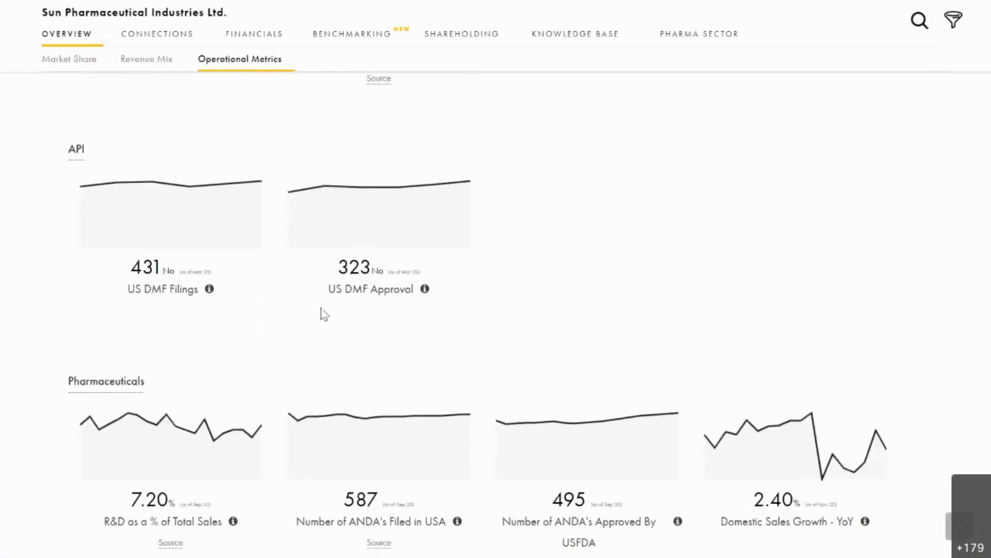
scroll(440, 358, "down", 1)
scroll(485, 496, "down", 1)
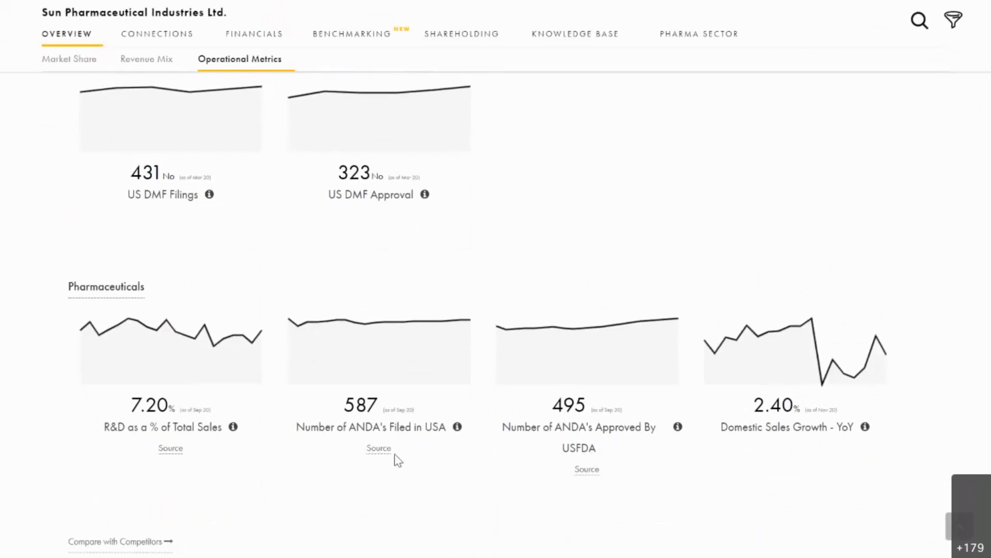
left_click(369, 451)
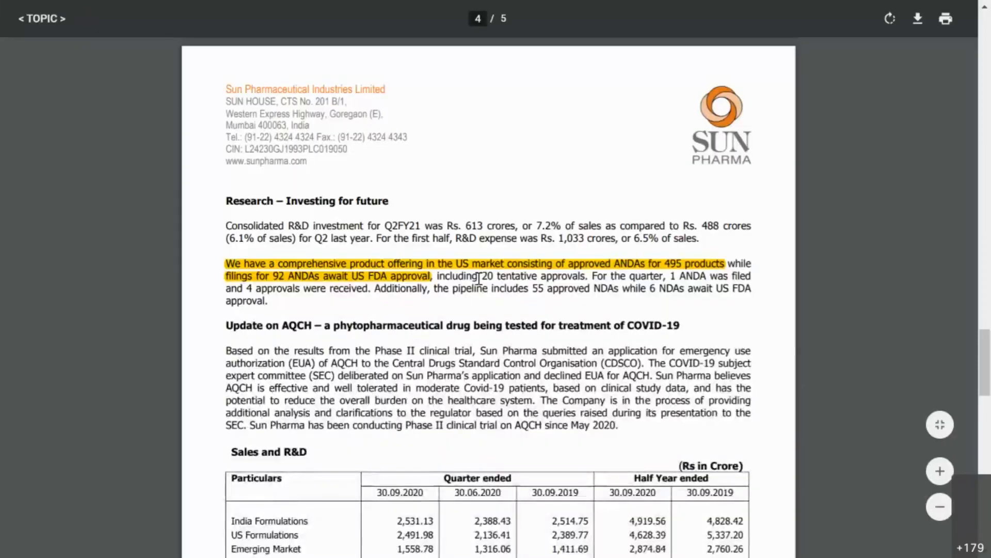
key("alt+Left")
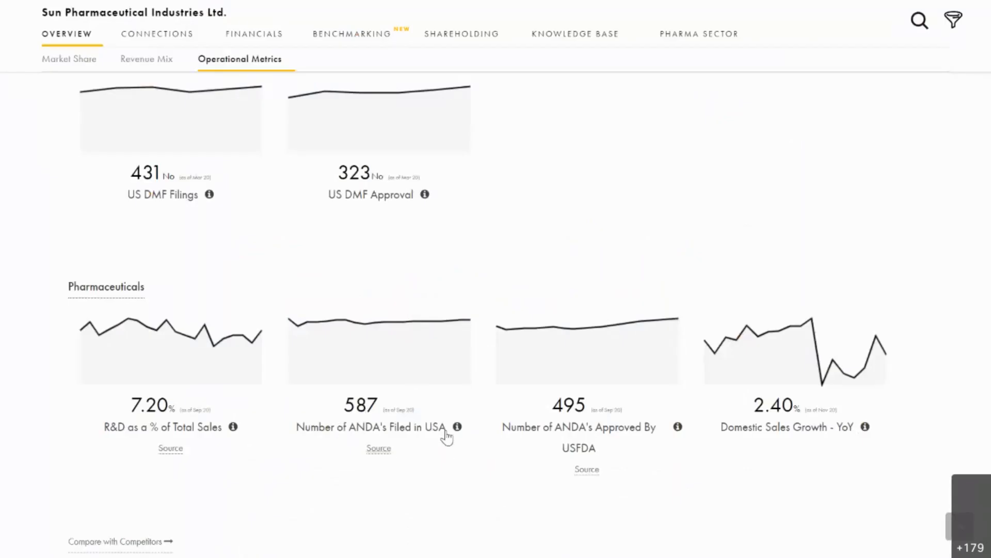
Open the Number of ANDA's Filed in USA chart, add Cipla for comparison, and close the chart
mouse_move(467, 367)
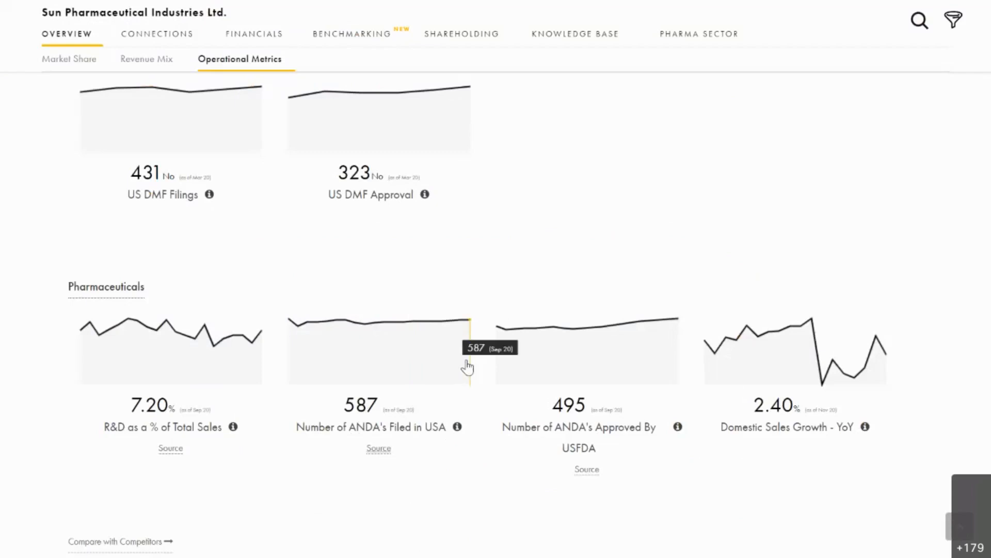
left_click(412, 367)
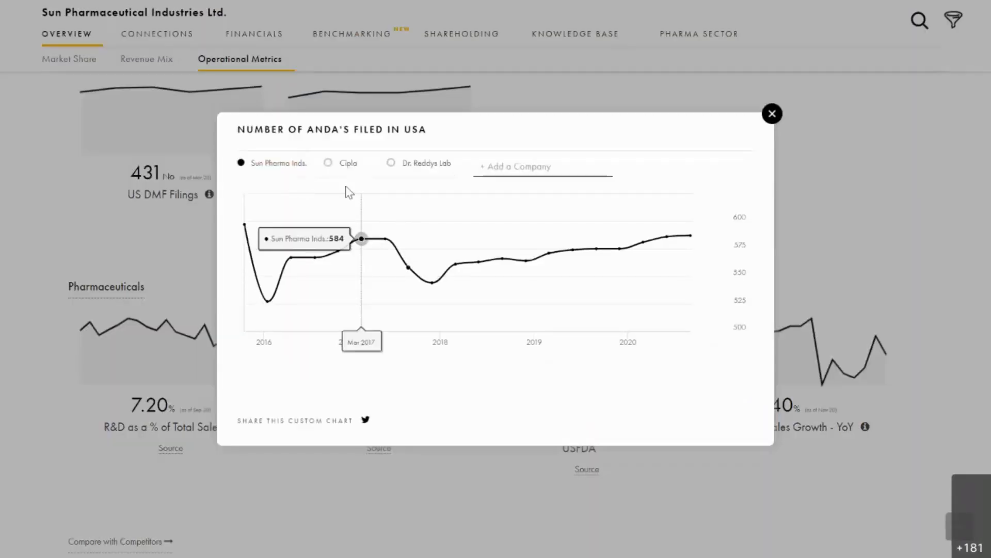
left_click(328, 171)
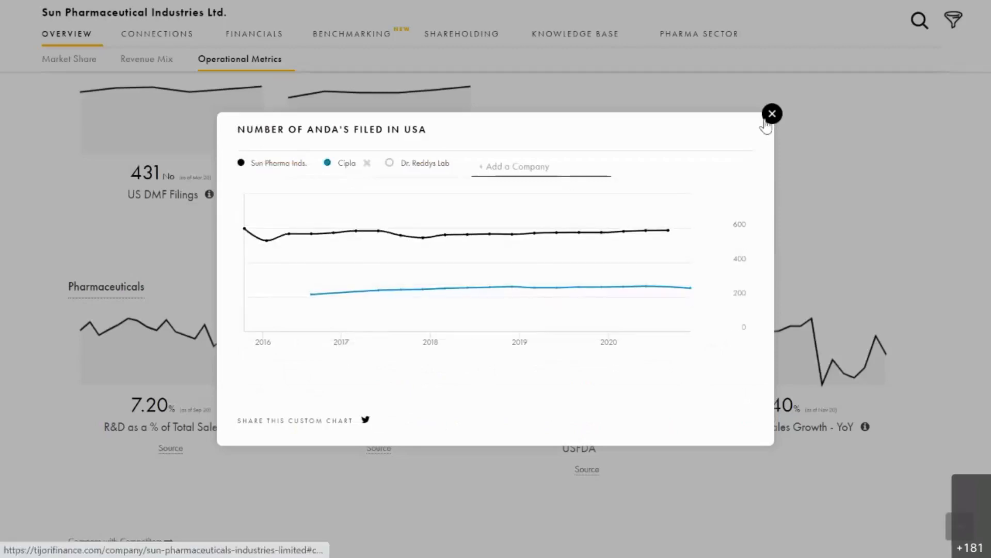
left_click(771, 115)
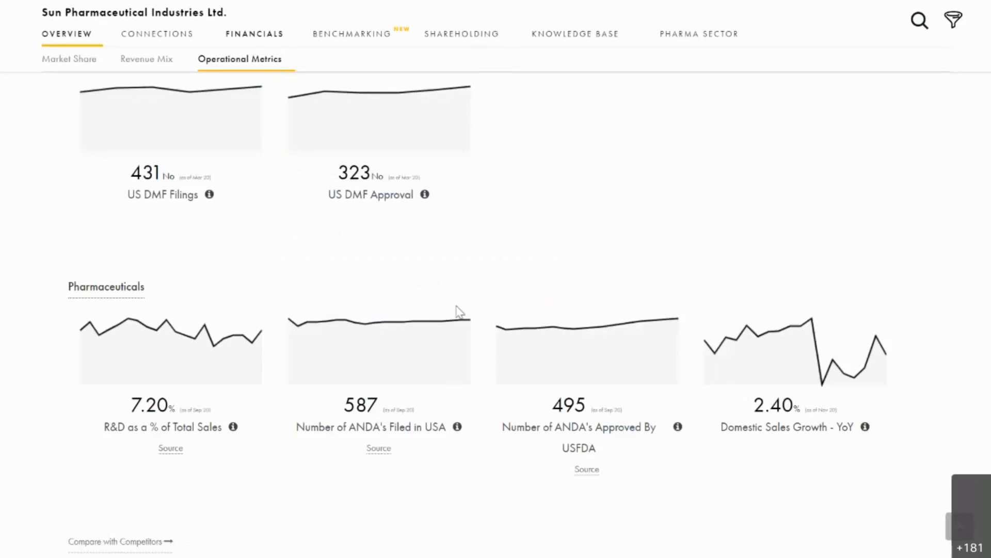
Examine Sun Pharma's market share growth figures and its Revenue Mix charts by therapeutic area, location and product
scroll(454, 392, "up", 20)
scroll(454, 395, "down", 8)
scroll(456, 394, "up", 4)
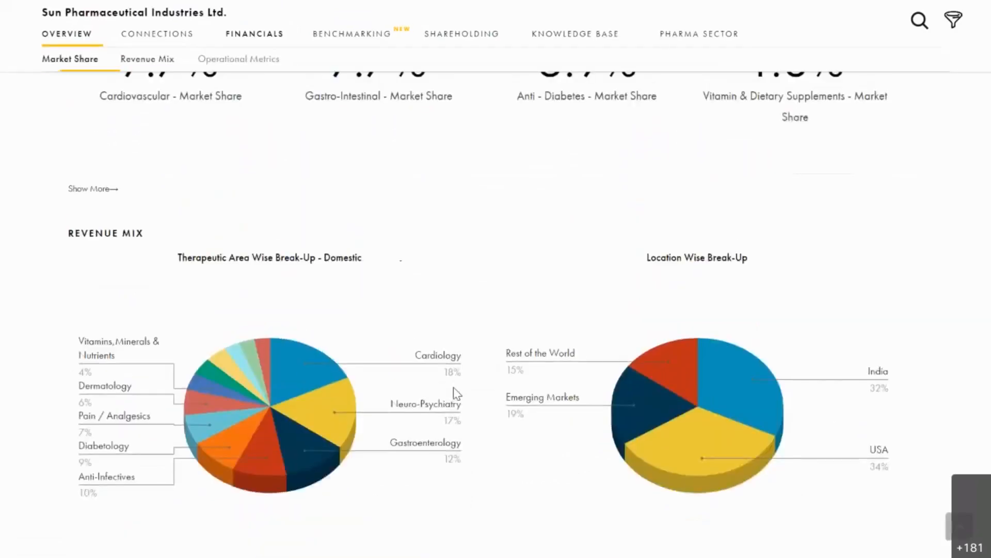
scroll(336, 325, "up", 4)
mouse_move(154, 256)
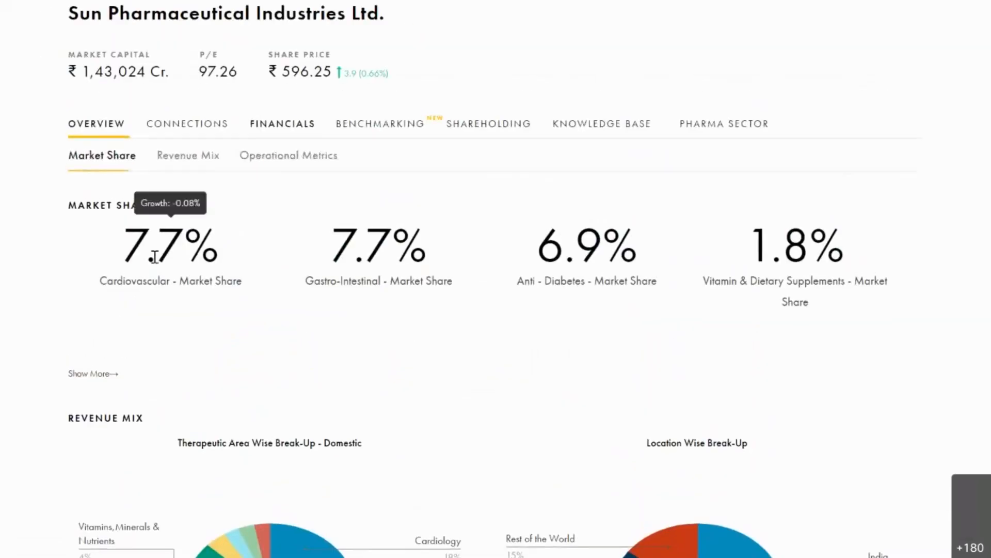
mouse_move(380, 343)
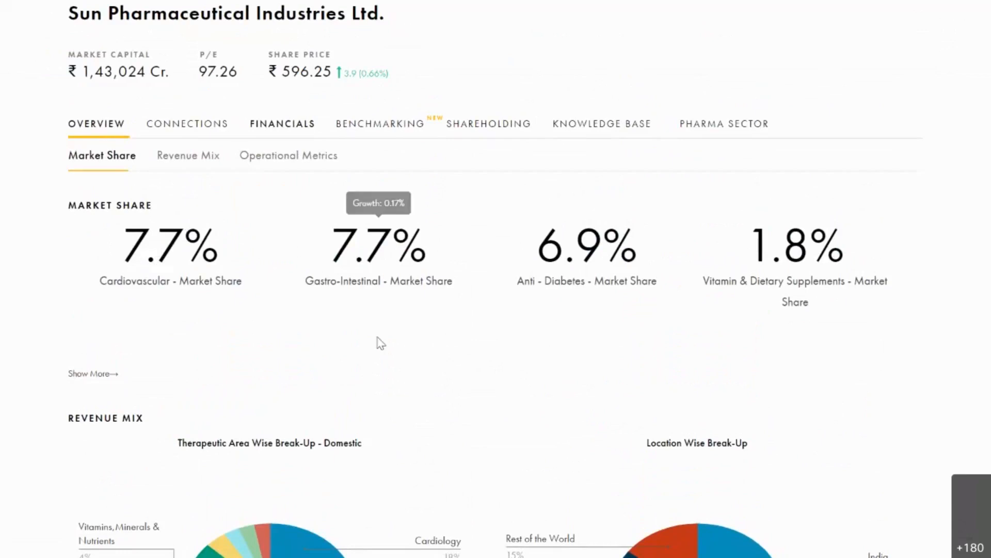
scroll(339, 345, "down", 4)
mouse_move(286, 380)
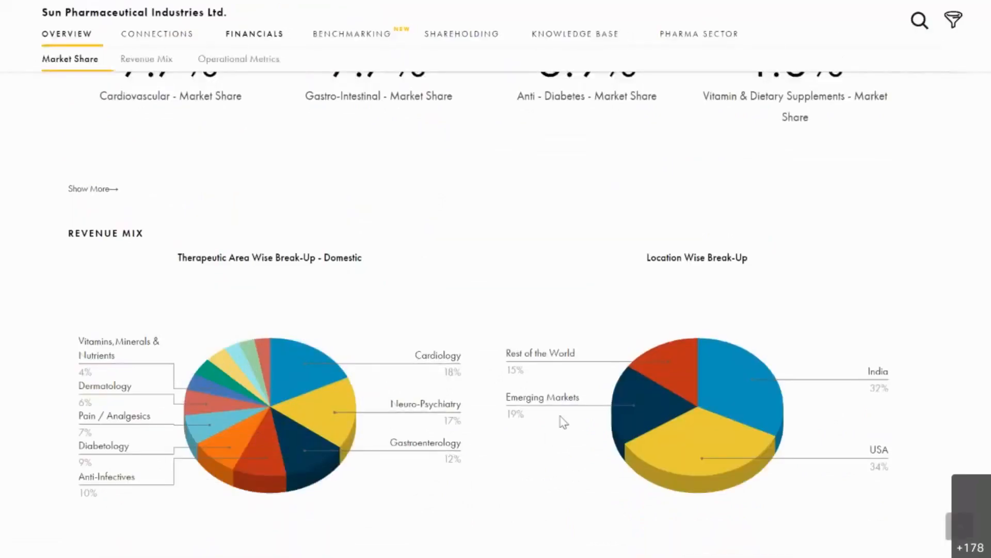
mouse_move(749, 429)
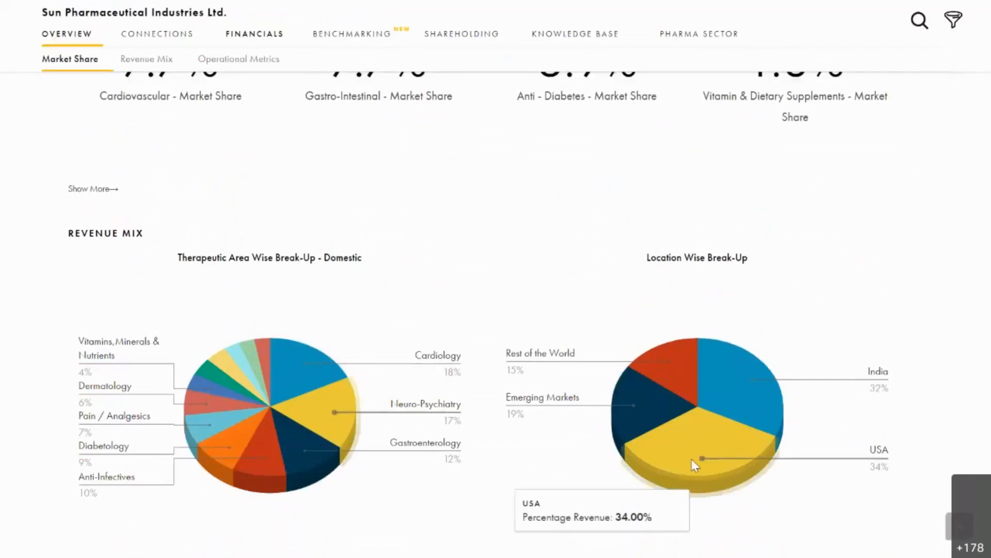
scroll(739, 410, "down", 8)
mouse_move(355, 368)
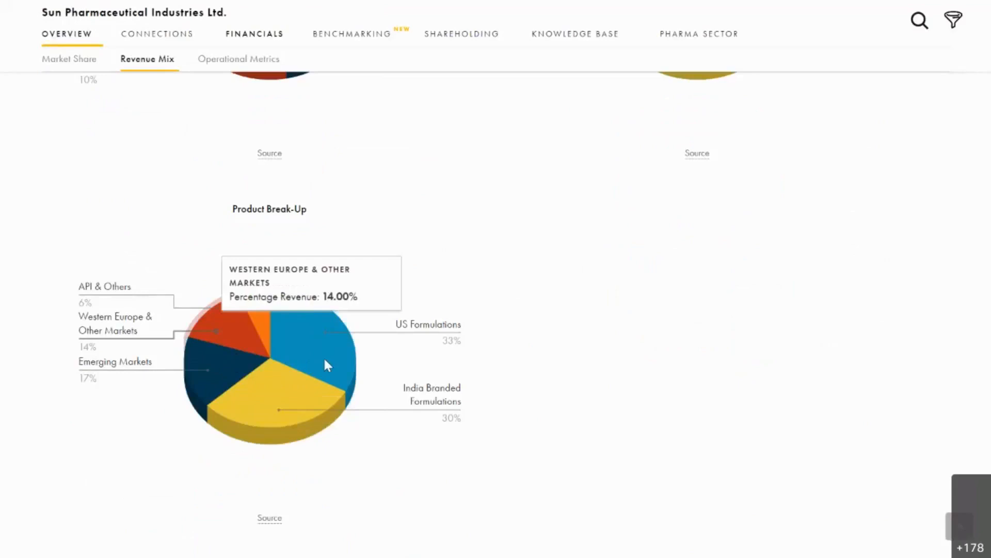
scroll(490, 401, "down", 4)
scroll(493, 405, "down", 9)
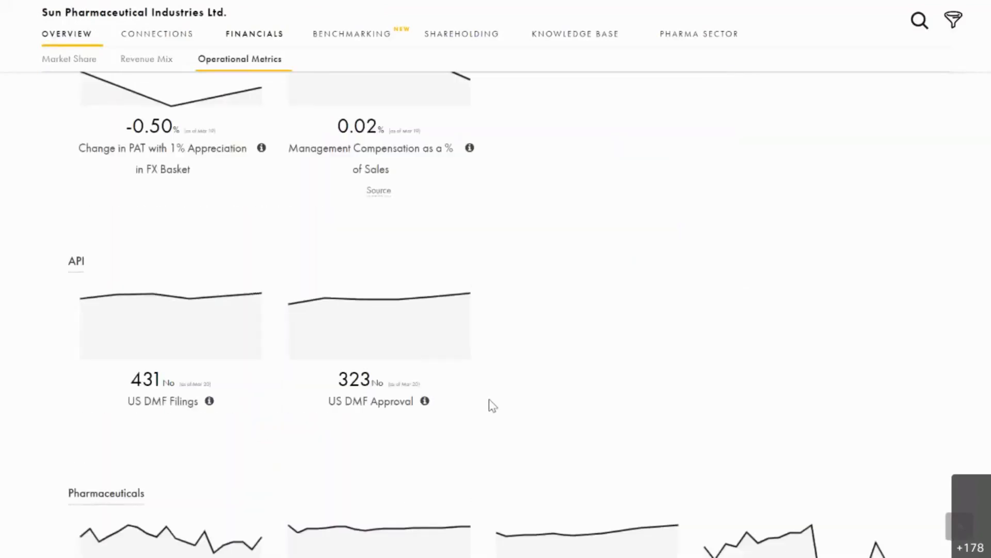
Open Sun Pharma's Financials section and look through the price chart, growth table and financial statements
scroll(493, 406, "up", 18)
scroll(493, 405, "up", 6)
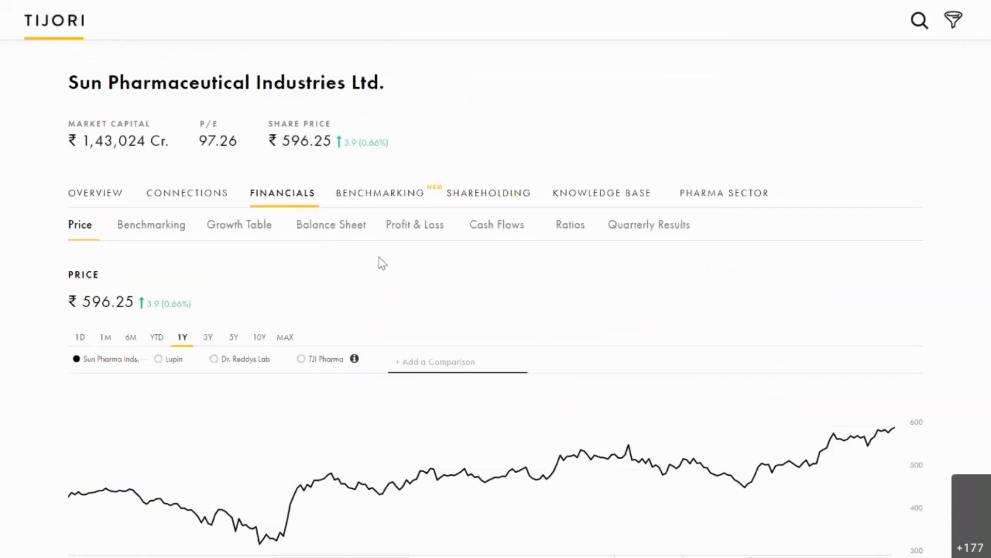
scroll(367, 316, "down", 20)
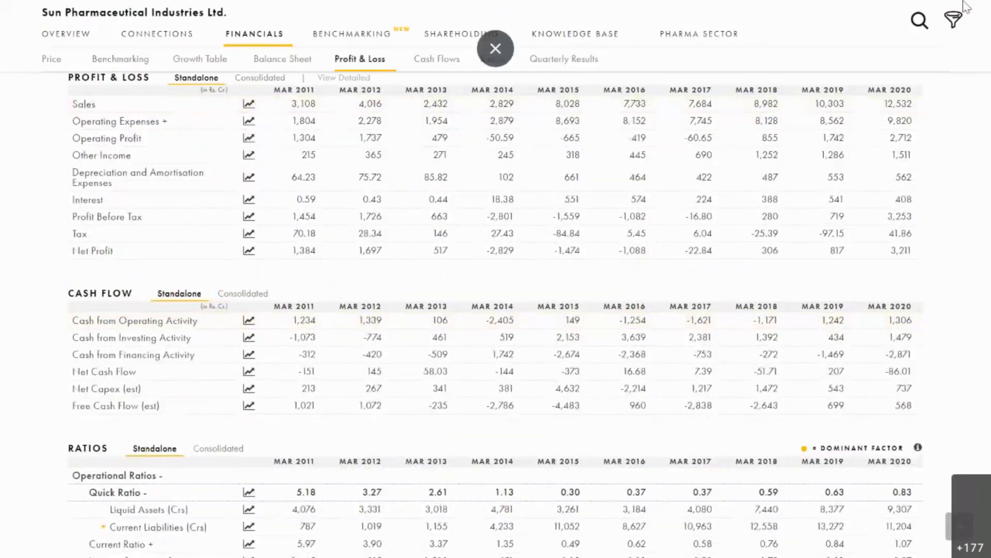
scroll(385, 199, "up", 10)
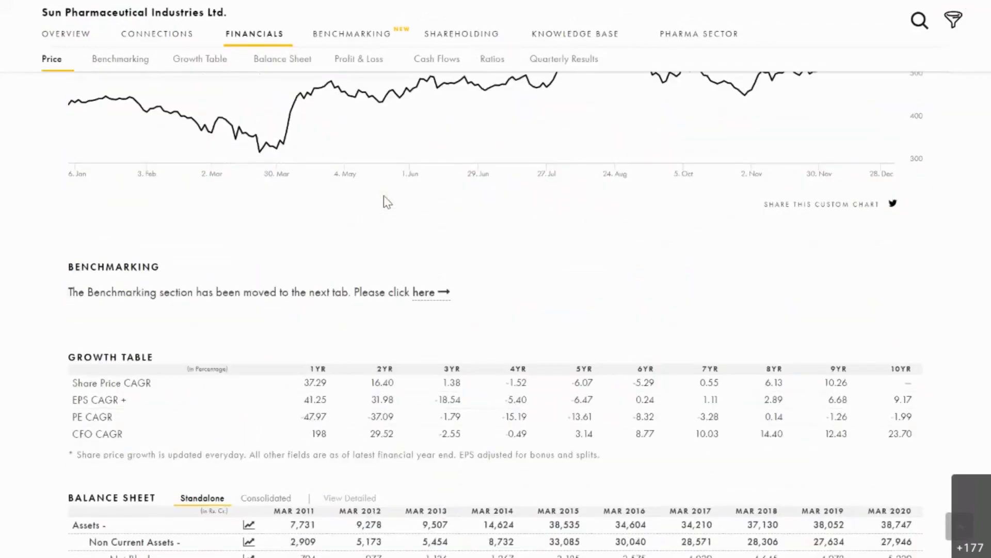
scroll(385, 198, "down", 4)
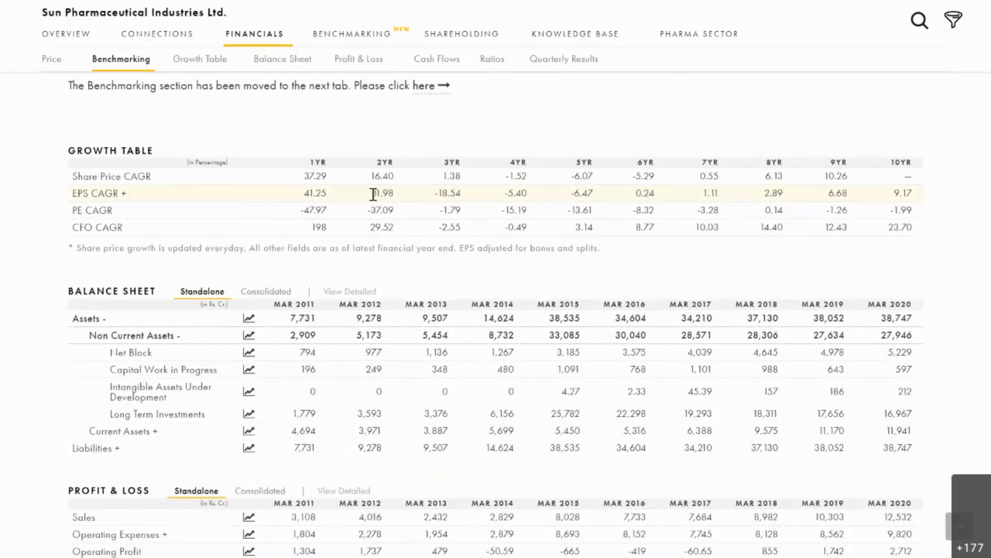
View the standalone Assets trend chart from the balance sheet, close it and look at the profit and loss and cash flow tables
left_click(252, 323)
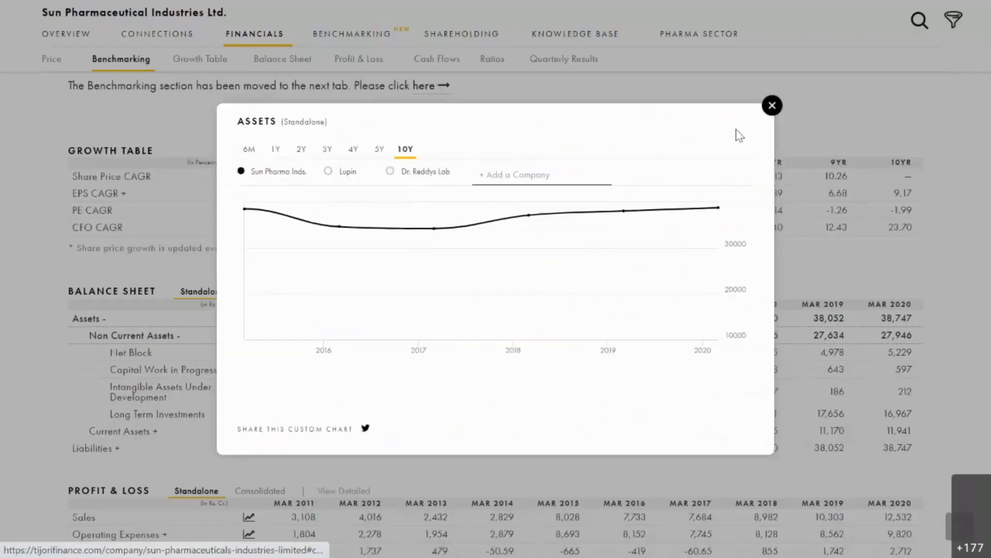
left_click(772, 106)
scroll(282, 380, "down", 8)
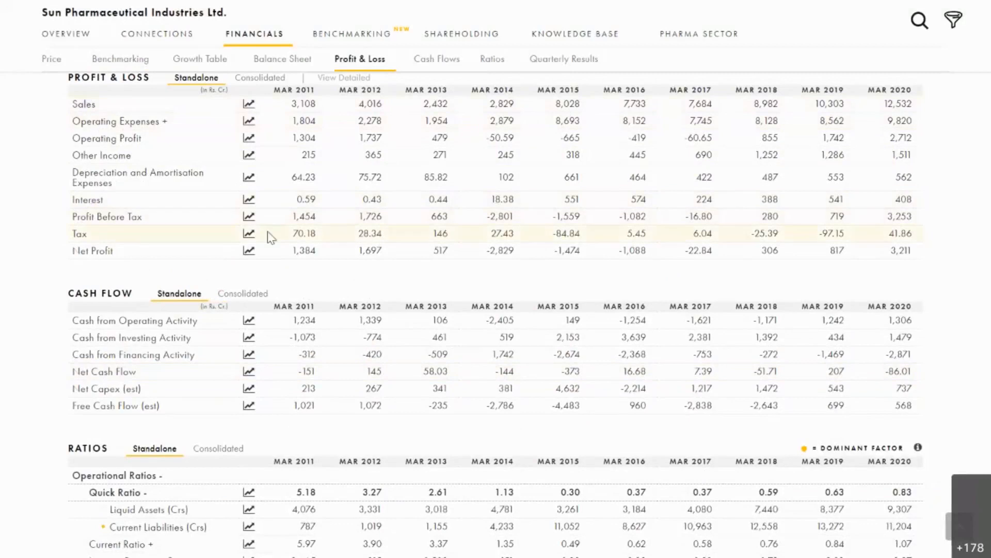
Open Sun Pharma's Benchmarking section and expand the full lists of Pharmaceuticals and Financial Metrics in the Financial comparison
scroll(270, 236, "up", 15)
scroll(258, 269, "up", 4)
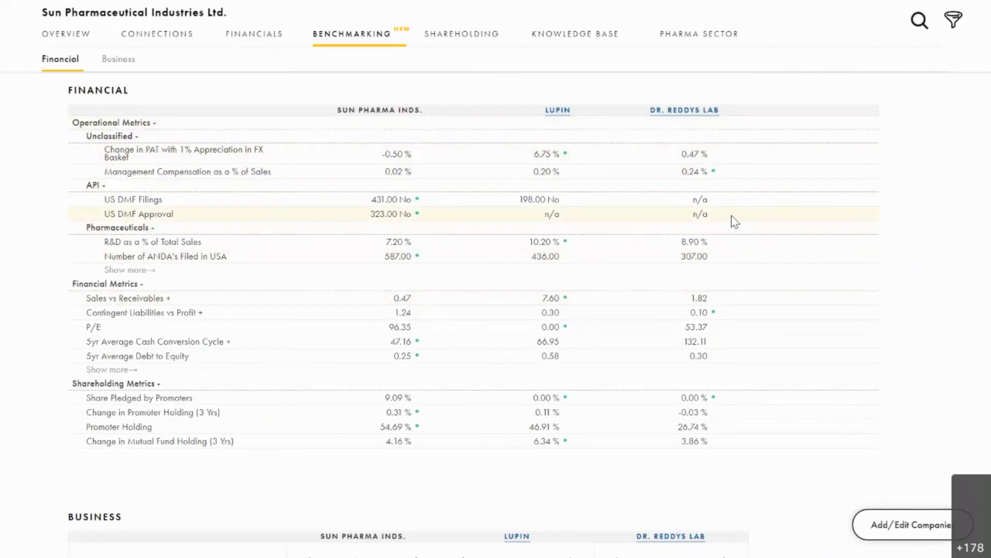
left_click(144, 270)
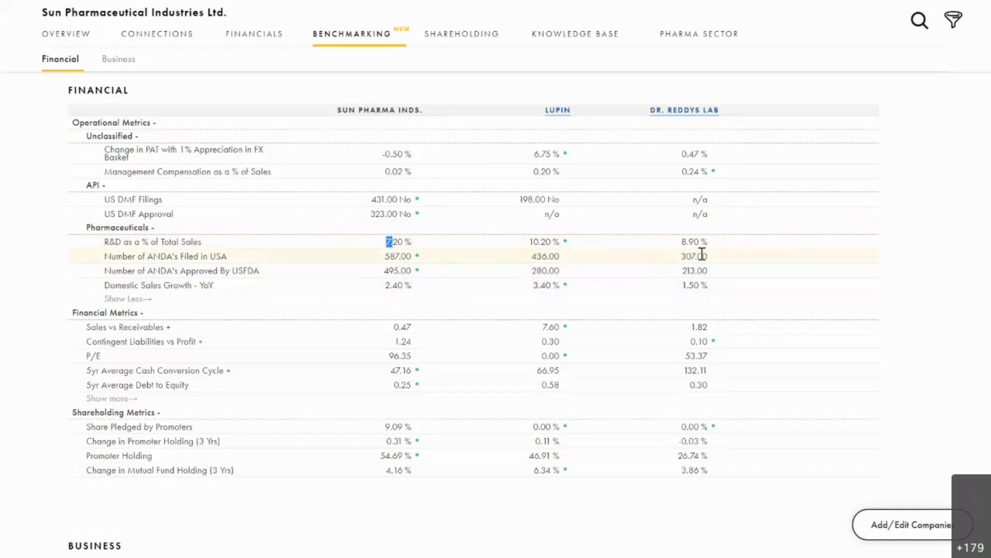
left_click(119, 399)
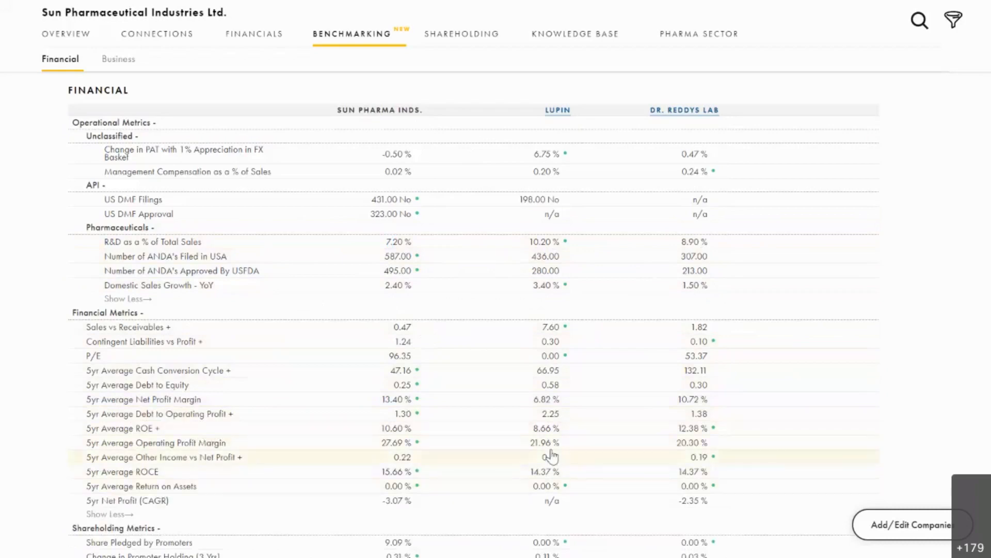
Compare the therapeutic area, location and product break-ups of Sun Pharma, Lupin and Dr. Reddys Lab in the Business benchmarking
scroll(551, 456, "down", 4)
scroll(505, 382, "down", 4)
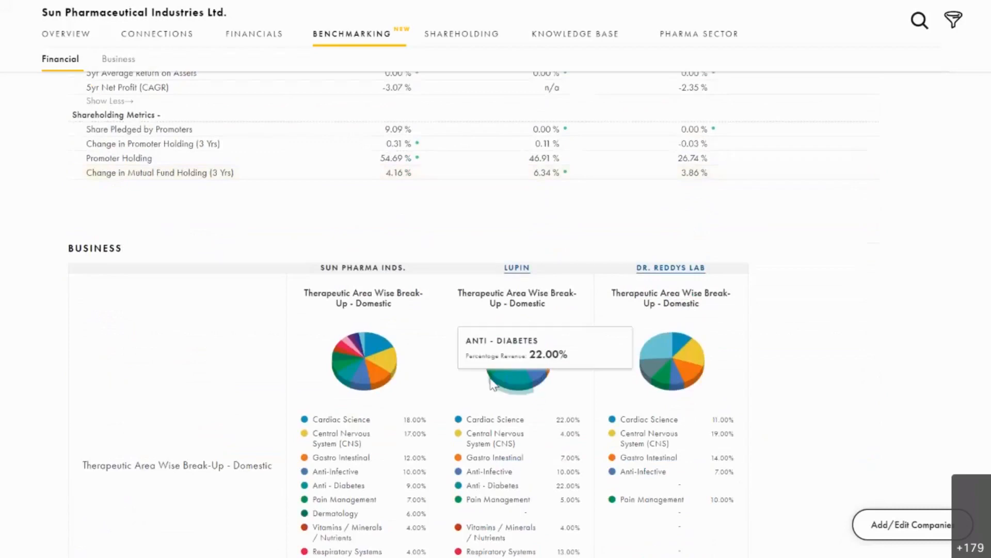
scroll(775, 335, "down", 4)
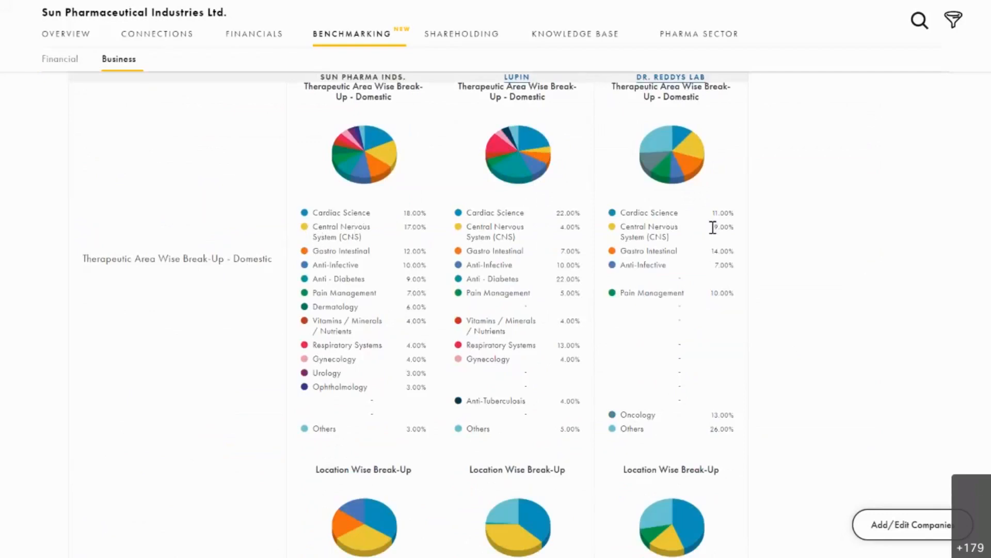
scroll(469, 365, "down", 4)
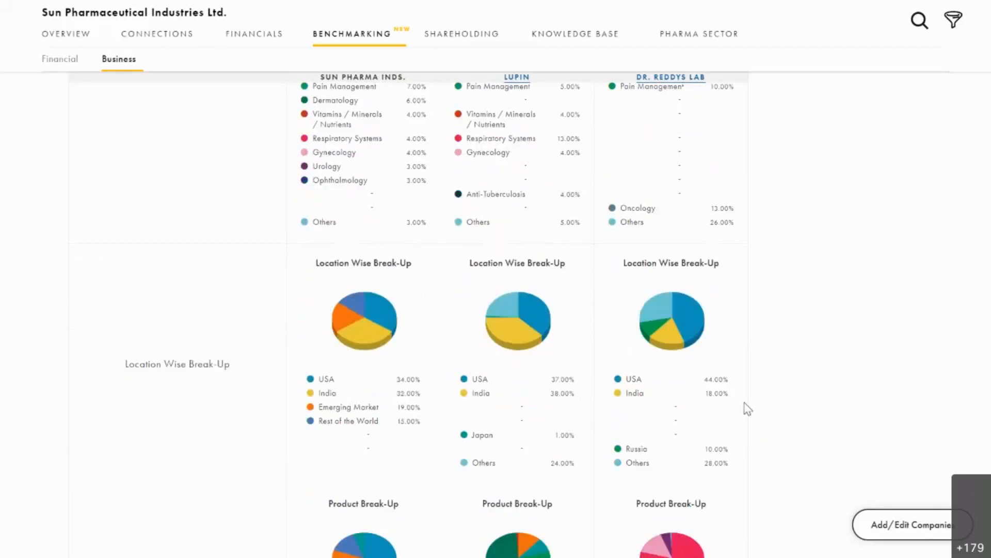
scroll(745, 408, "down", 4)
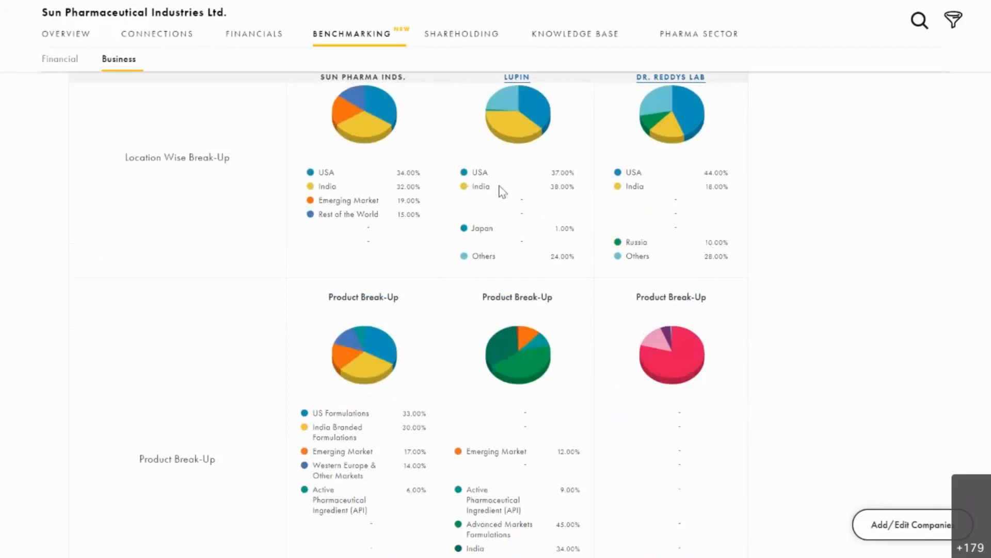
scroll(522, 314, "down", 4)
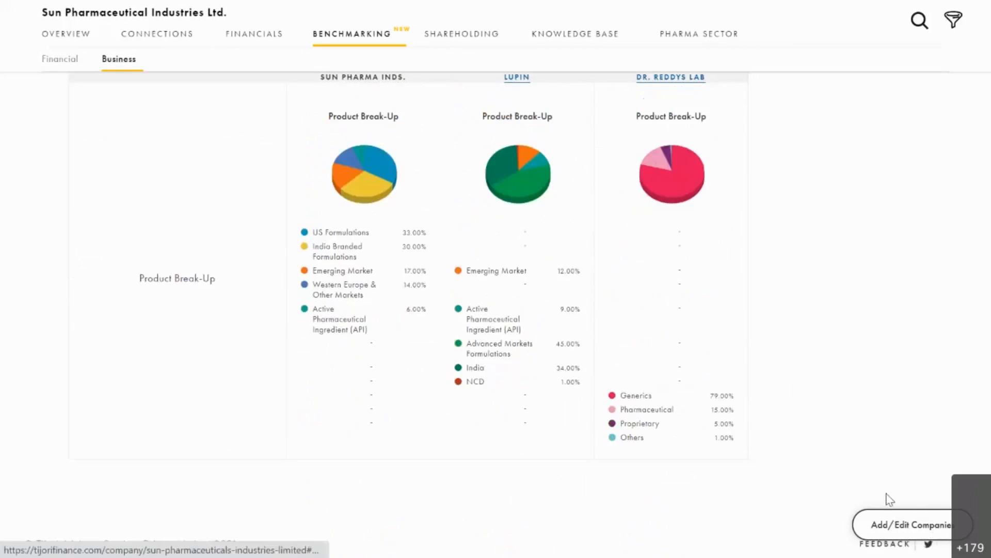
Add Cipla to the companies compared with Sun Pharma in the benchmarking section
scroll(916, 522, "up", 8)
left_click(916, 523)
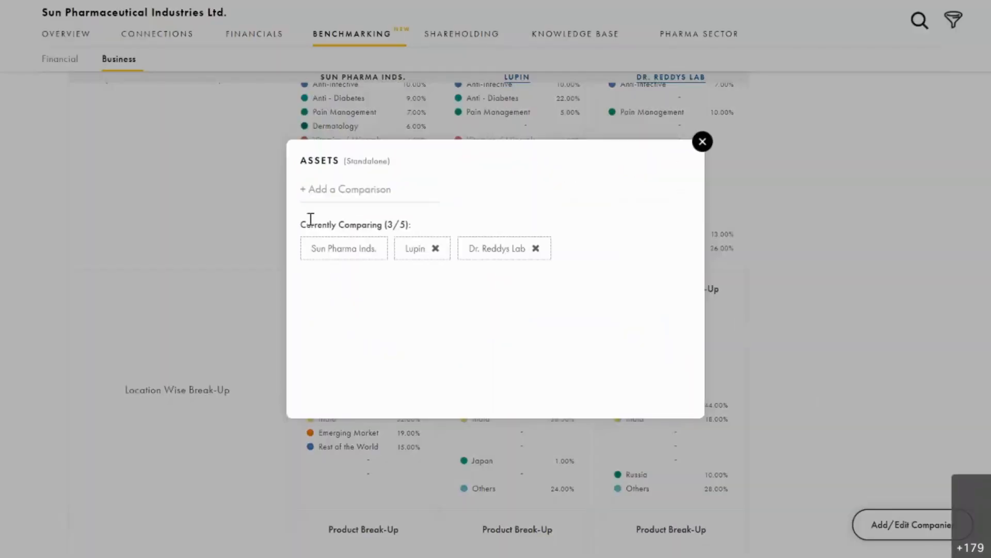
left_click(337, 190)
type("cipla")
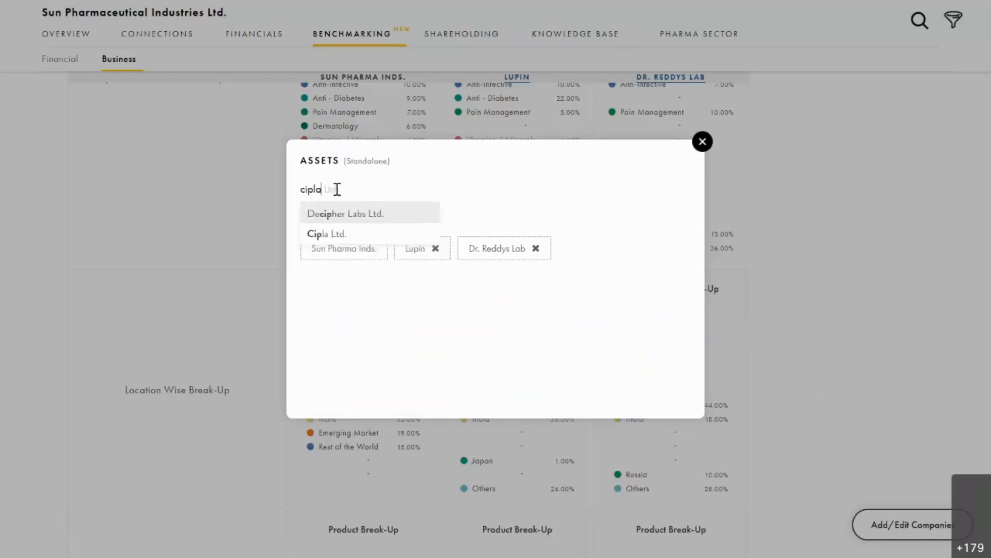
left_click(338, 213)
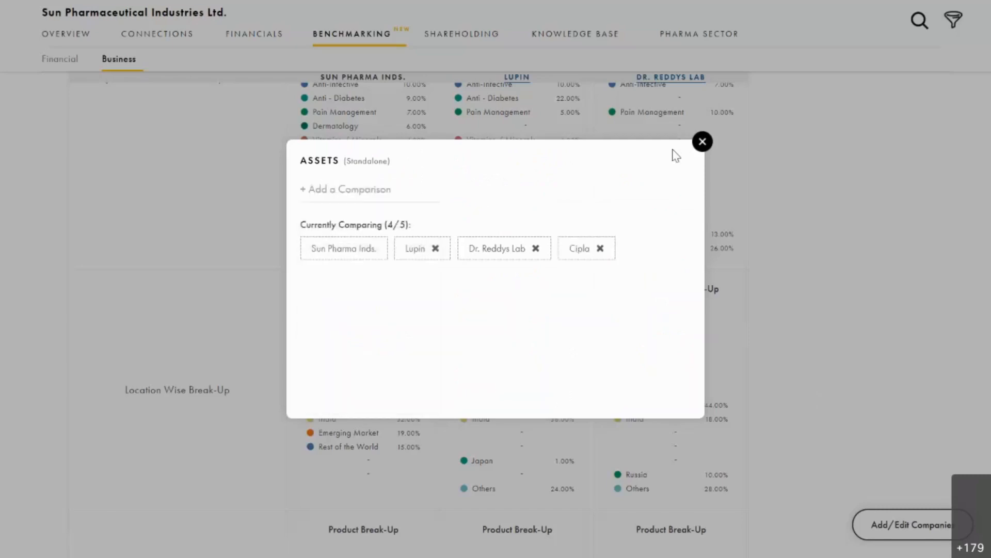
left_click(702, 142)
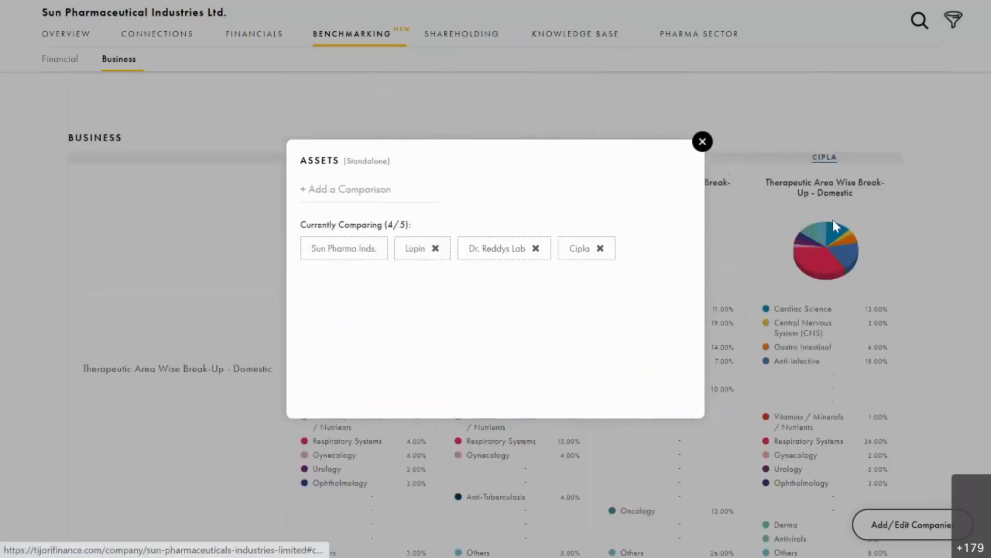
Compare the financial metrics and domestic therapeutic area break-ups of Sun Pharma, Lupin, Dr. Reddys Lab and Cipla
scroll(914, 335, "down", 2)
scroll(708, 256, "up", 2)
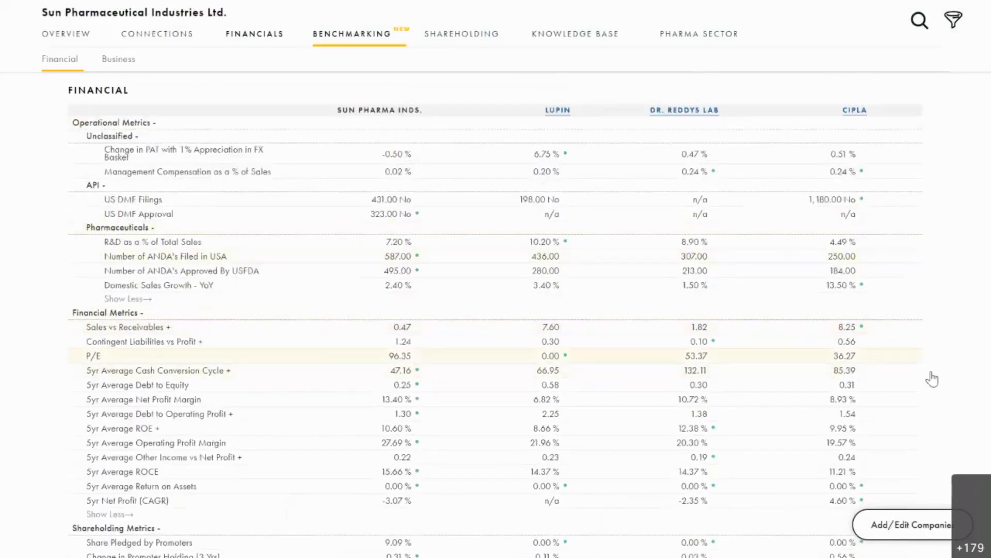
scroll(931, 379, "down", 10)
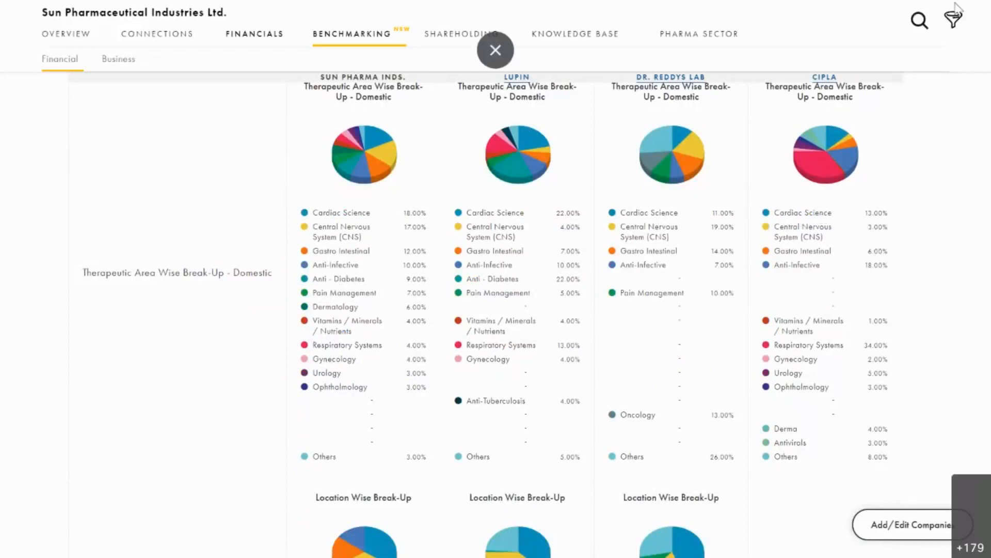
mouse_move(830, 164)
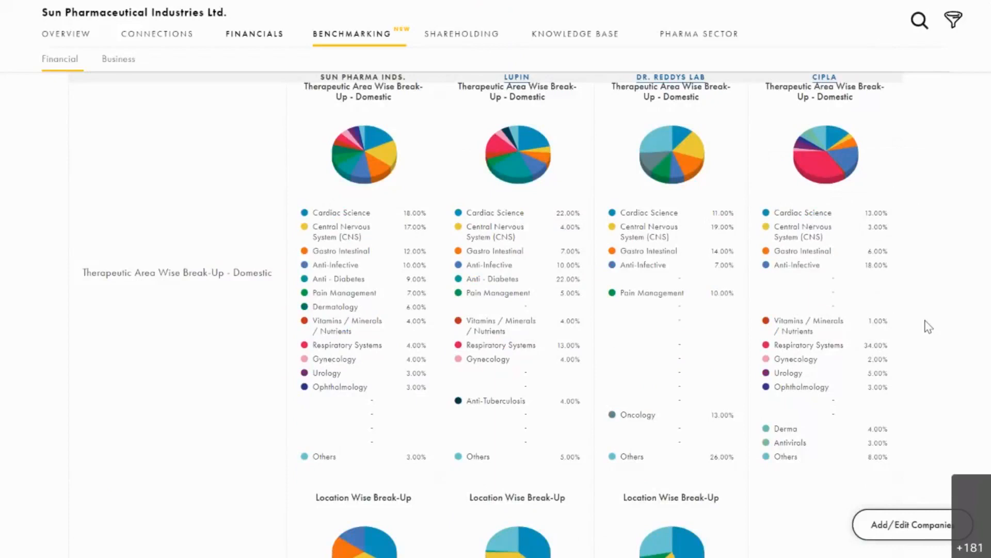
scroll(927, 327, "up", 4)
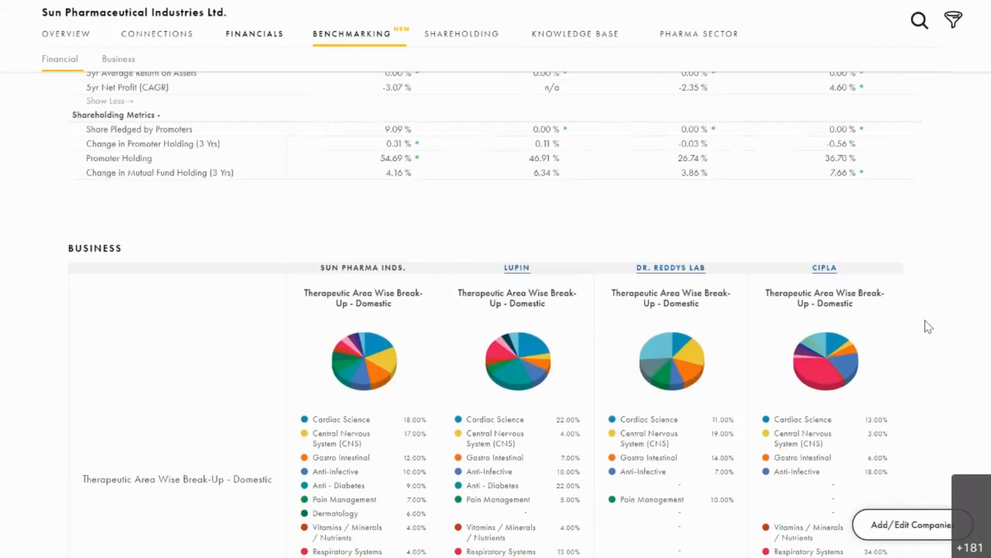
scroll(928, 326, "down", 2)
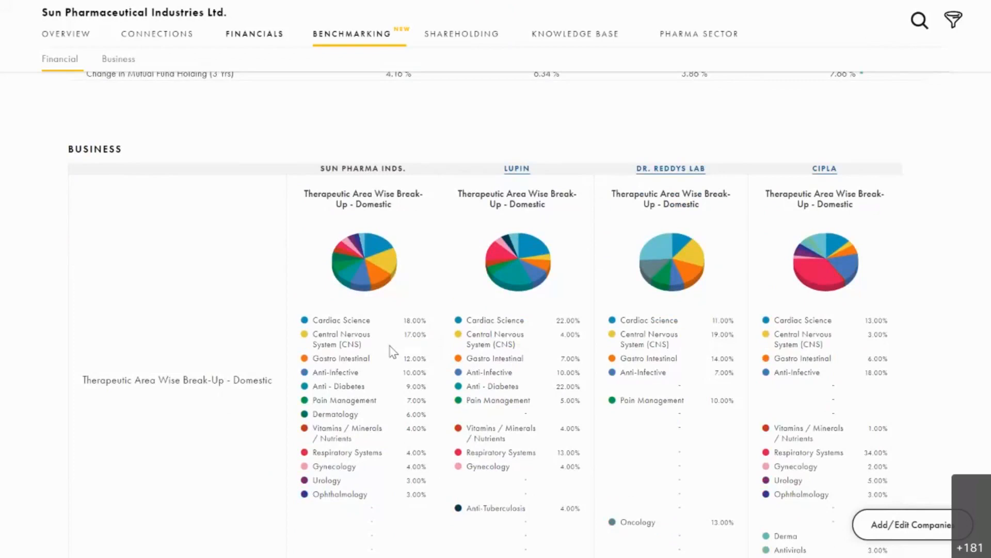
Search for hdfc and open the HDFC Bank Ltd. company page
scroll(910, 104, "up", 15)
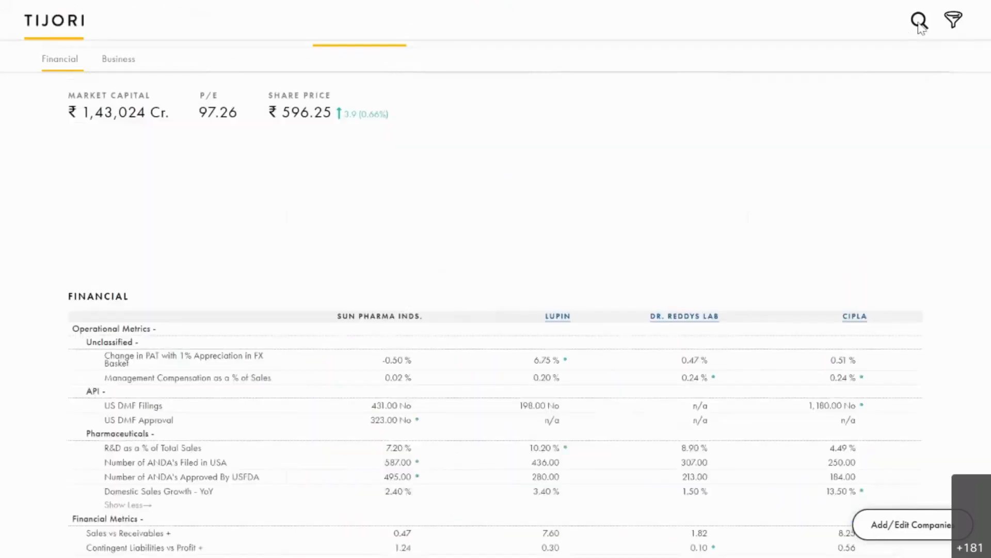
left_click(920, 22)
type("hdfc")
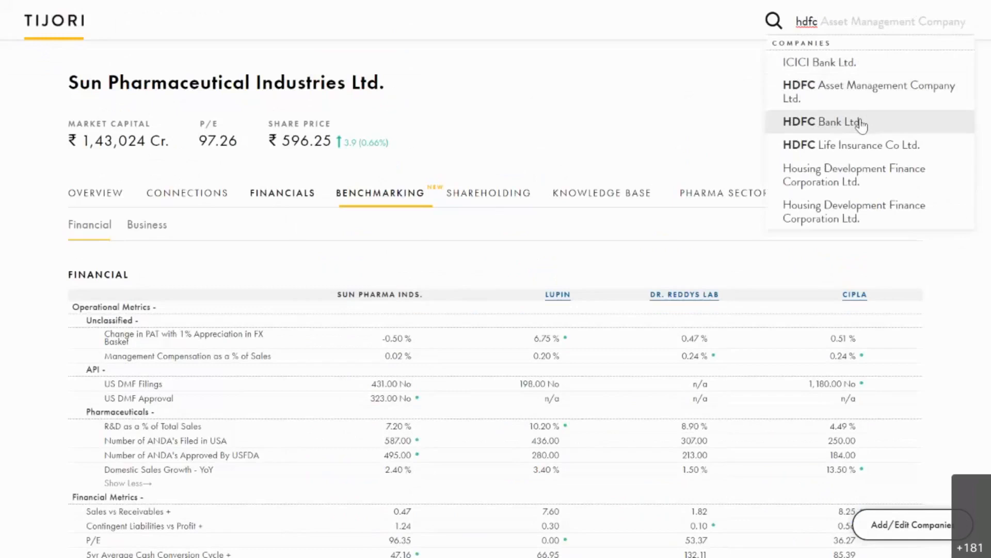
left_click(861, 124)
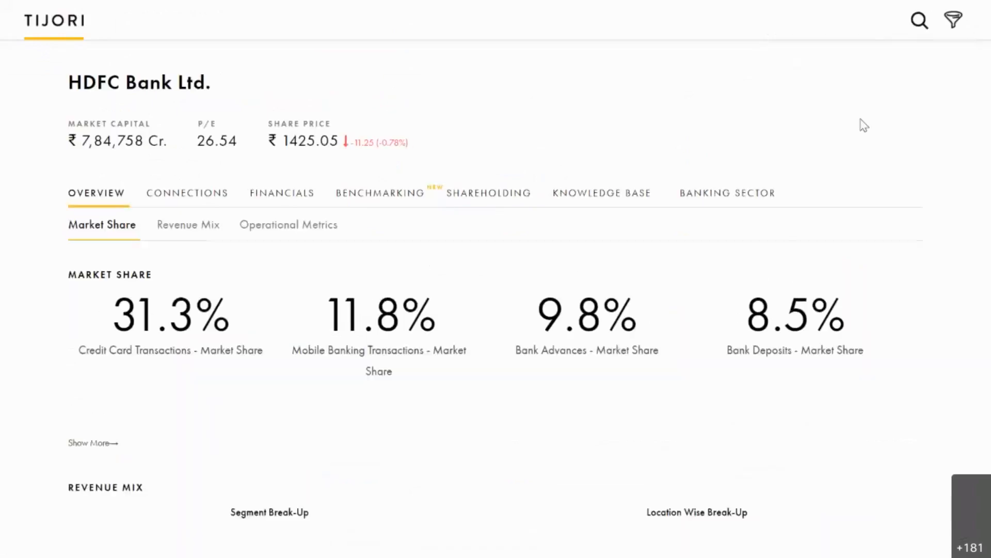
View HDFC Bank's Benchmarking section and the banking Operational Metrics in its Overview
left_click(408, 204)
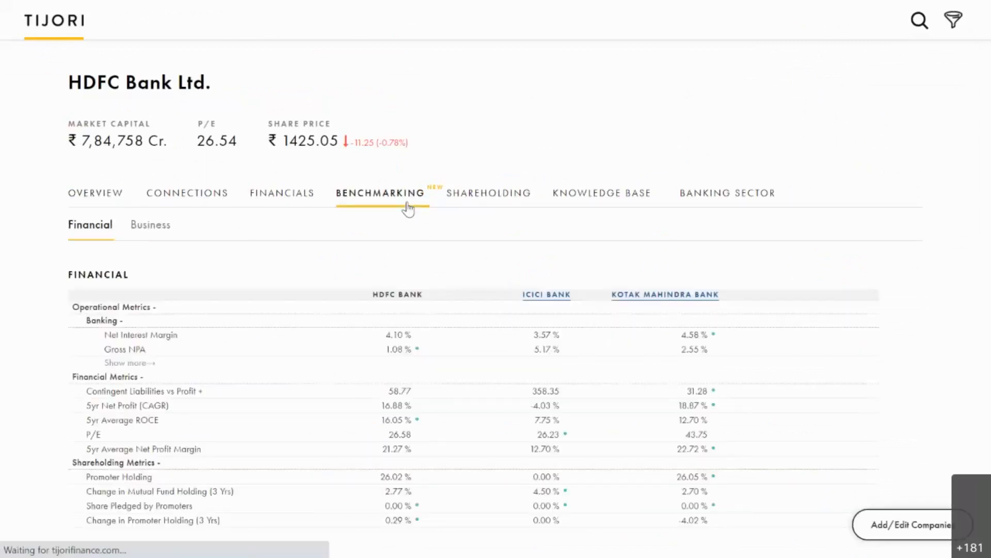
left_click(101, 193)
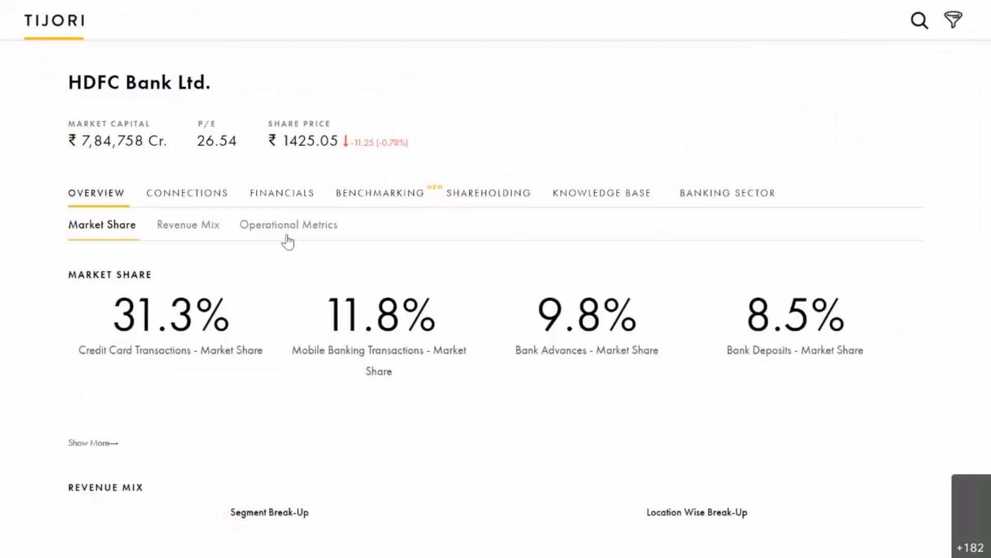
left_click(287, 237)
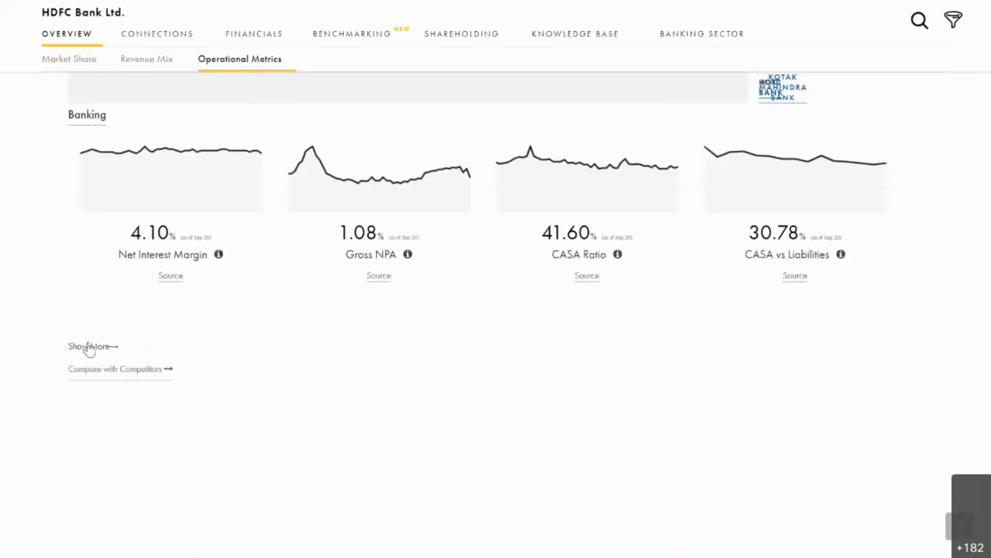
scroll(350, 253, "up", 10)
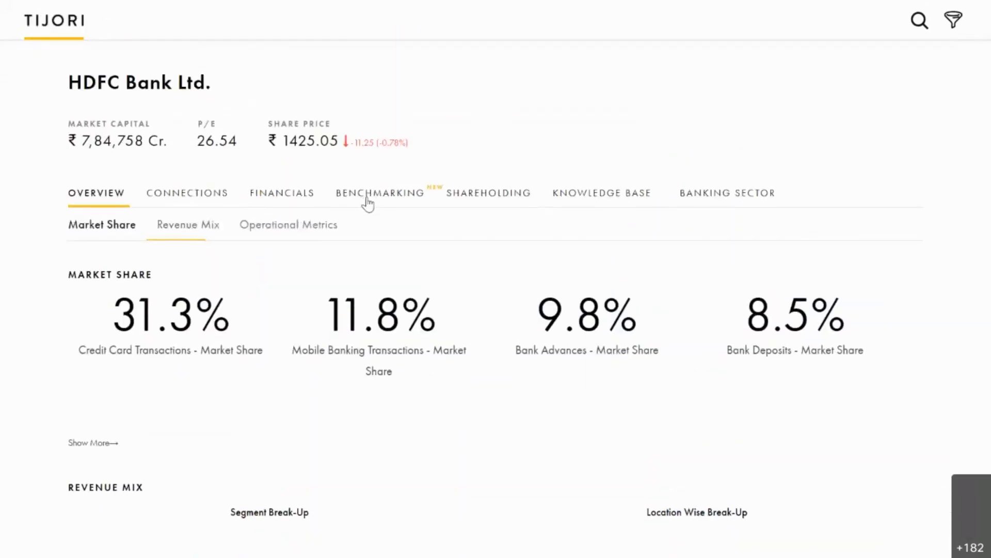
Open HDFC Bank's Benchmarking section and add Bandhan Bank to the compared companies
left_click(368, 201)
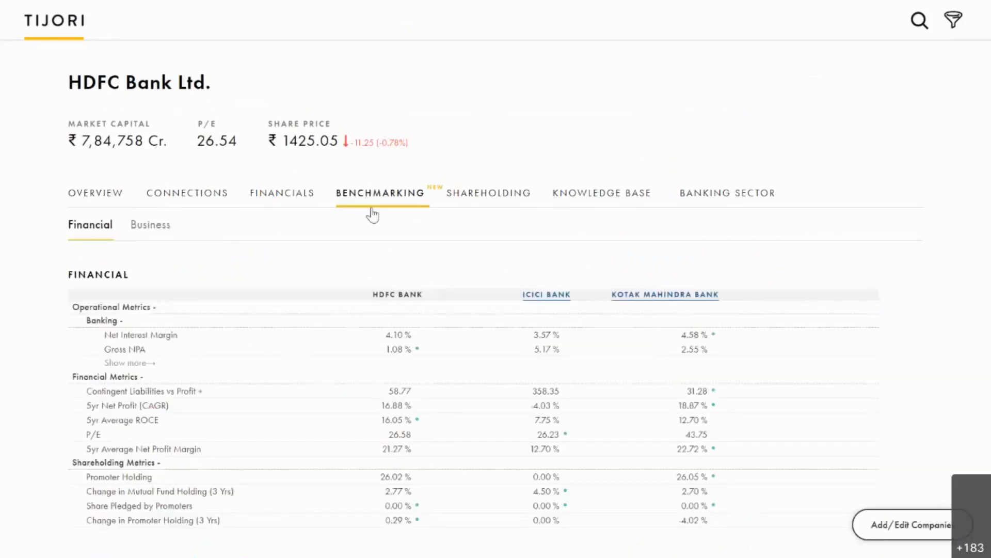
scroll(497, 259, "down", 10)
scroll(539, 269, "up", 4)
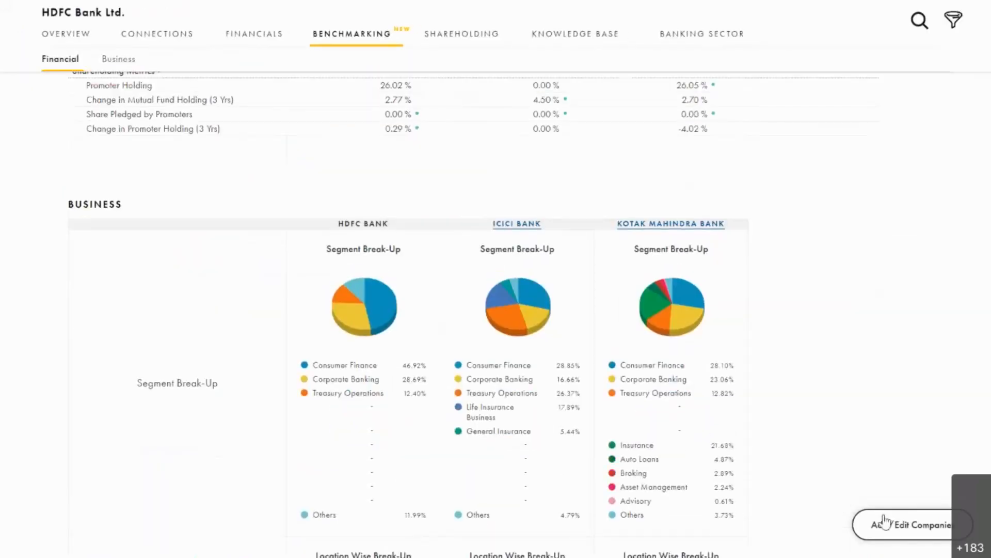
left_click(878, 524)
left_click(322, 196)
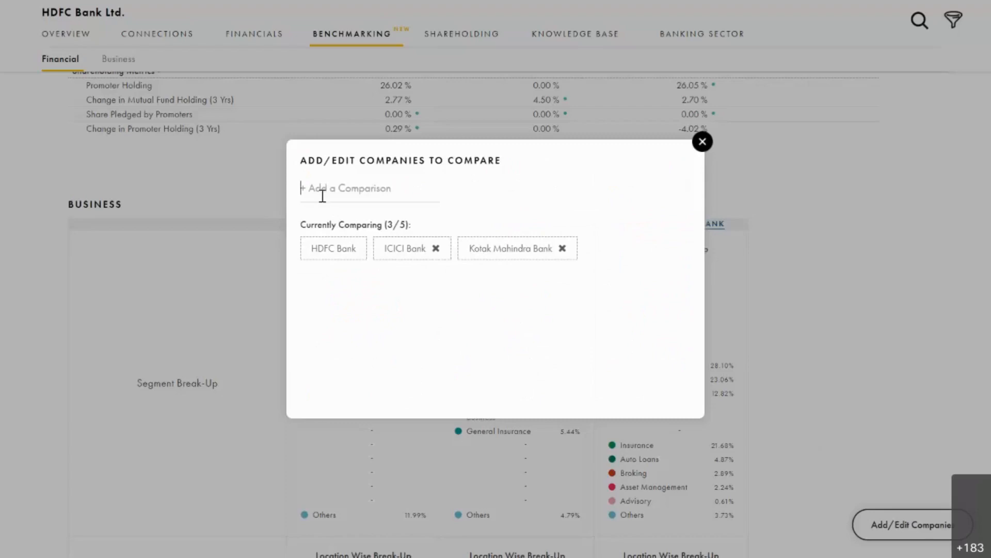
type("bandh")
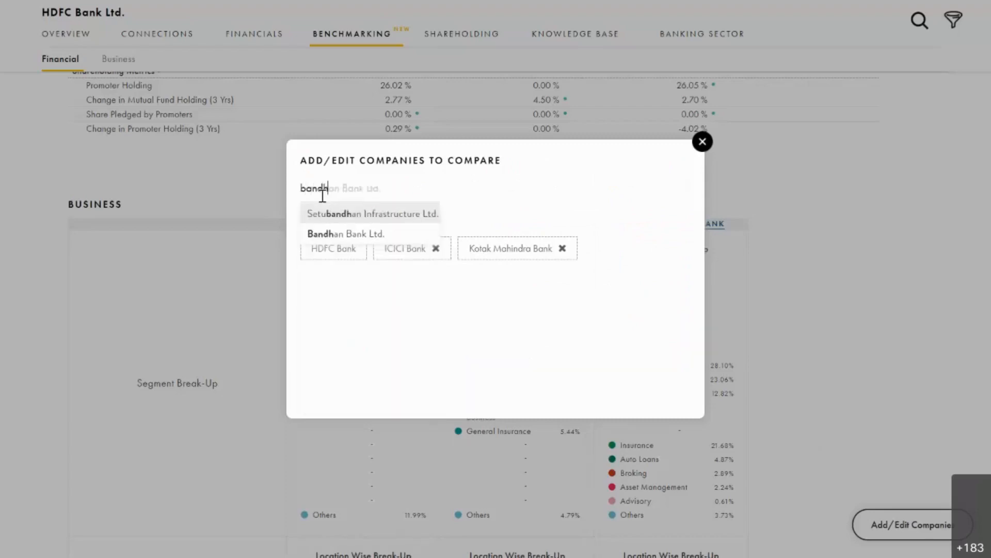
left_click(346, 234)
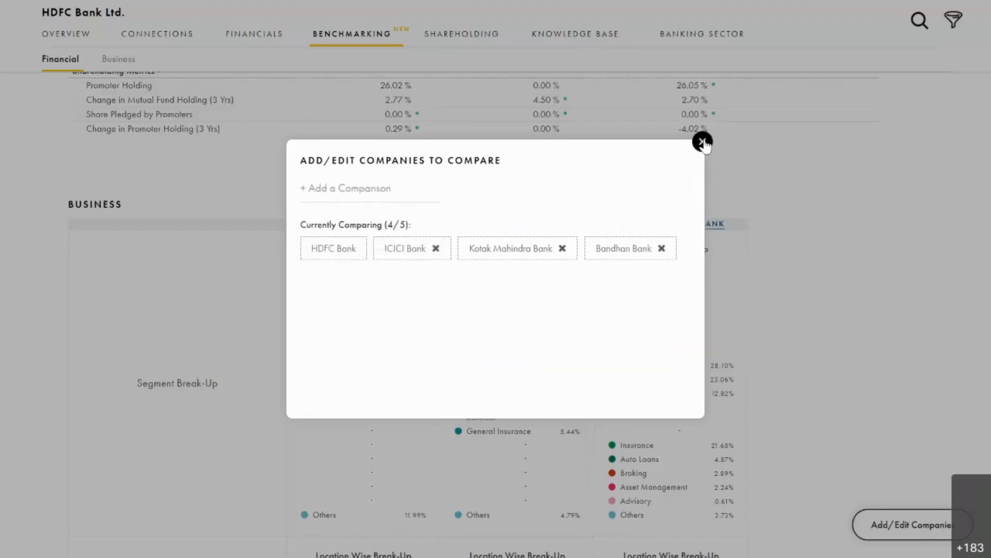
left_click(702, 142)
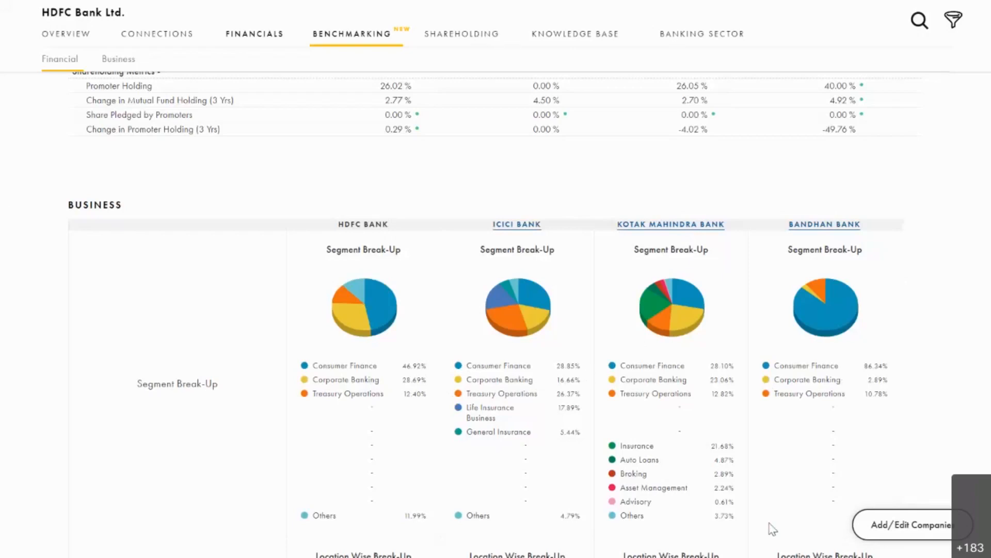
Look through the four banks' business break-ups and expand the full list of Banking operational metrics in the Financial comparison
scroll(589, 224, "down", 8)
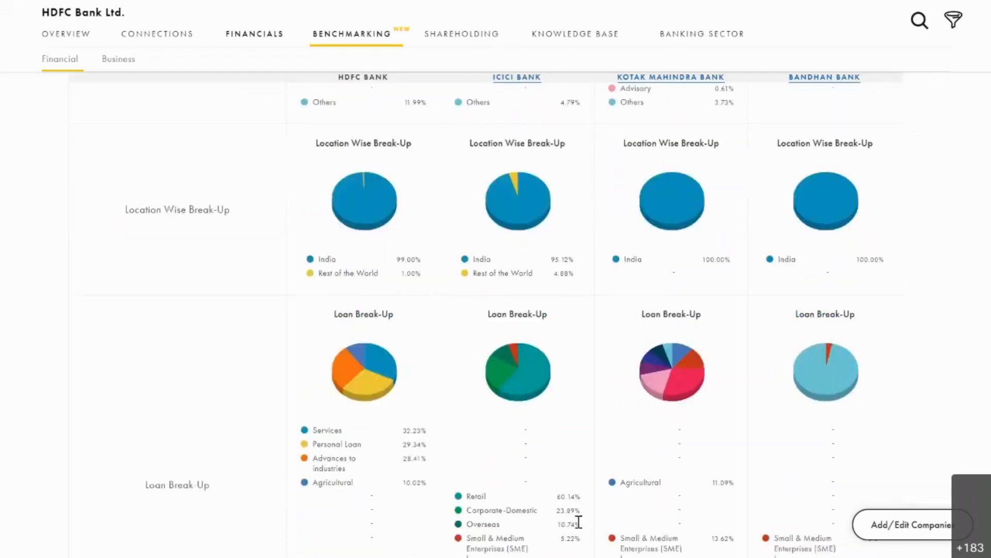
scroll(791, 499, "up", 10)
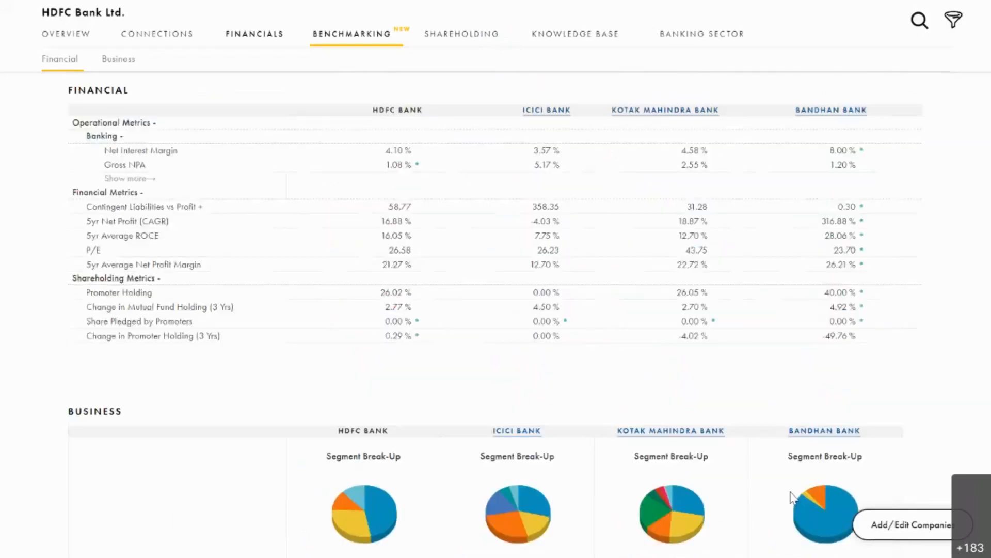
scroll(107, 358, "up", 3)
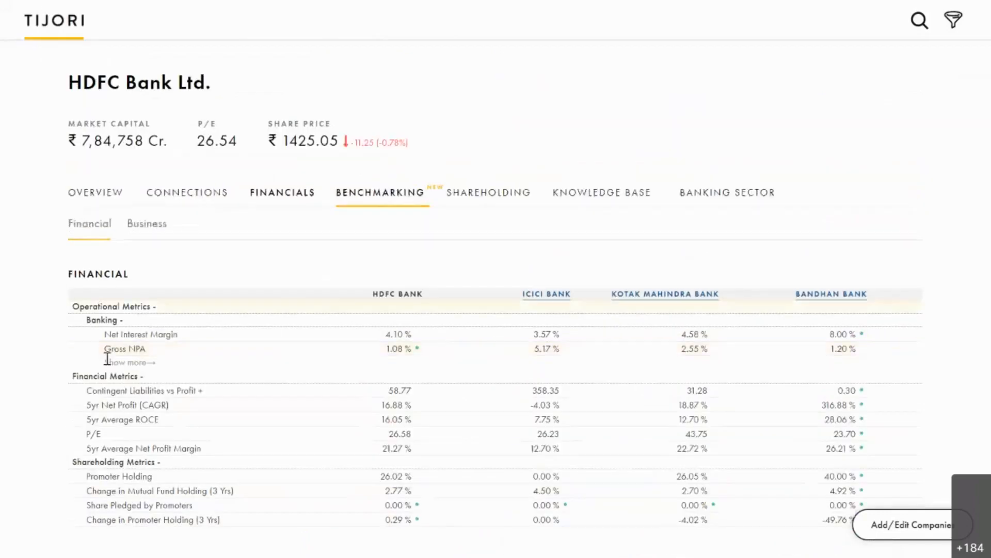
left_click(127, 363)
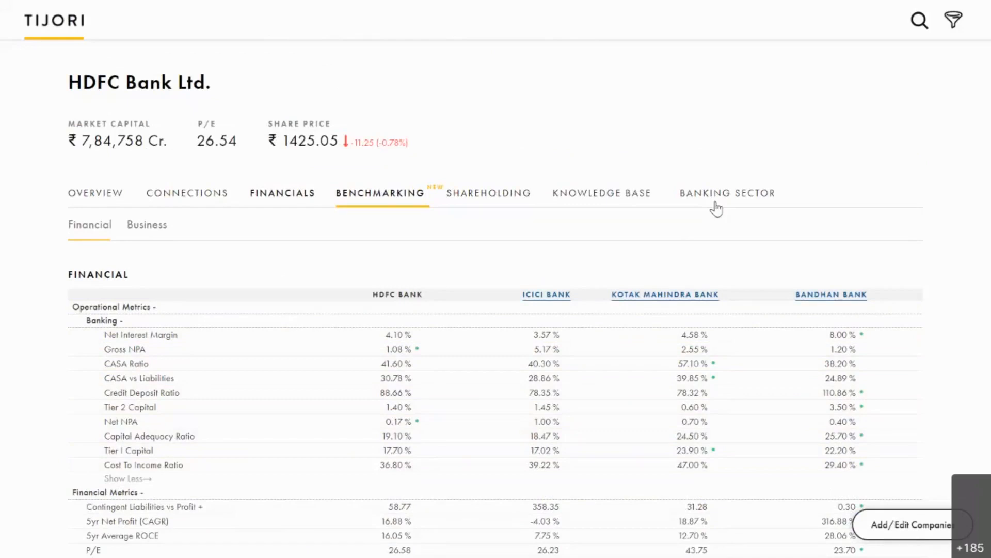
Open the Banking Sector page, remove the duplicate TJI Pvt Bank series from the index chart and set its period to 6M
left_click(716, 203)
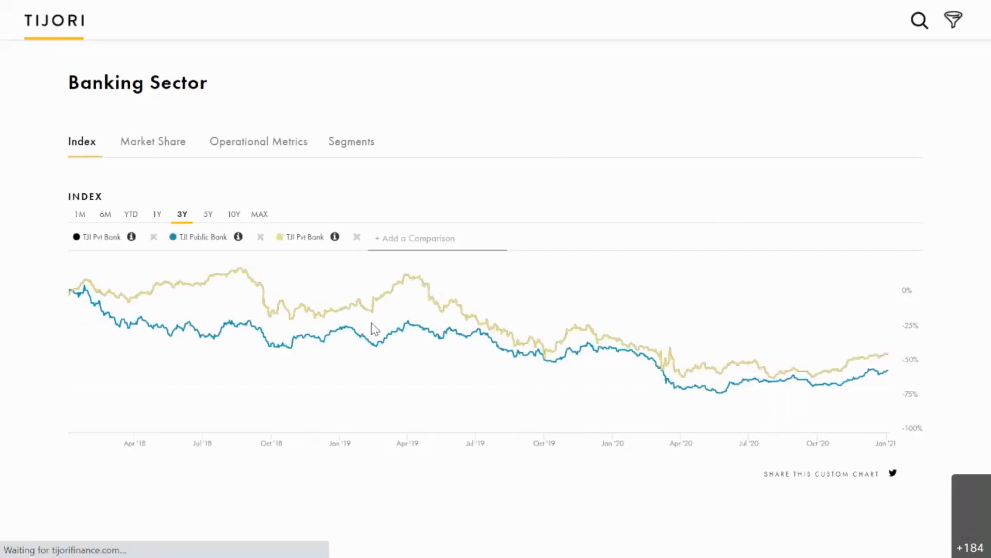
left_click(357, 238)
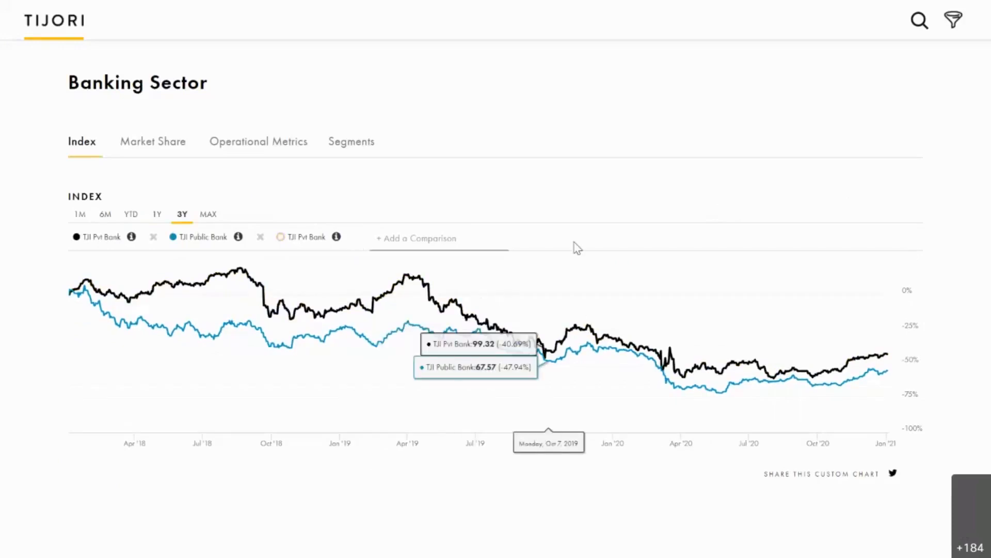
scroll(666, 270, "down", 3)
scroll(666, 270, "up", 3)
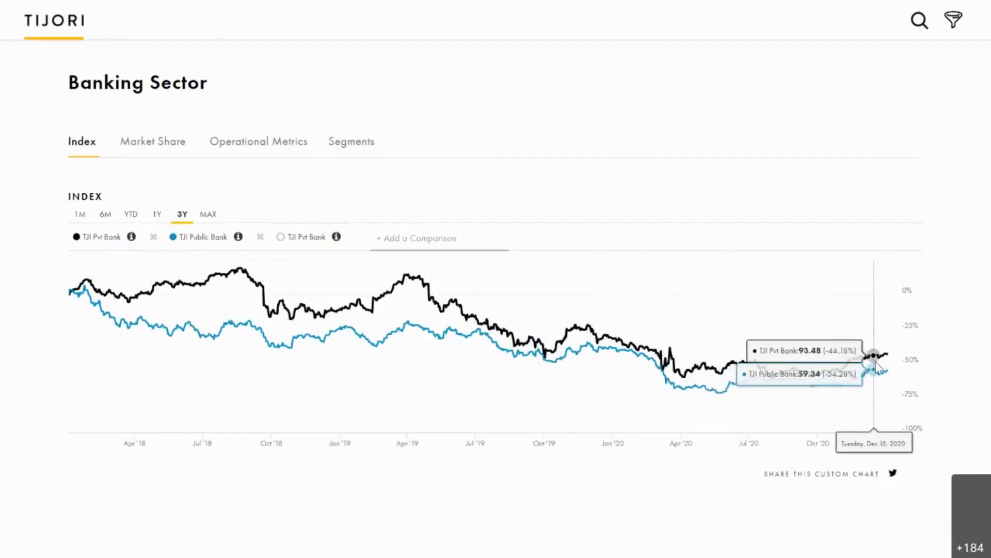
left_click(109, 218)
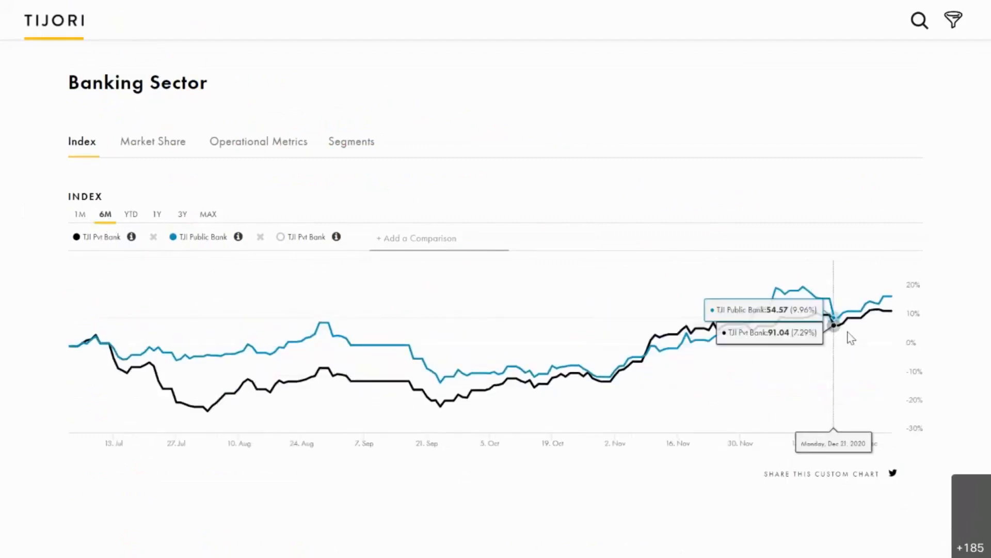
Set the sector's Market Share chart to Bank Deposits - Market Share (%) and add Canara Bank to the comparison
scroll(794, 367, "down", 7)
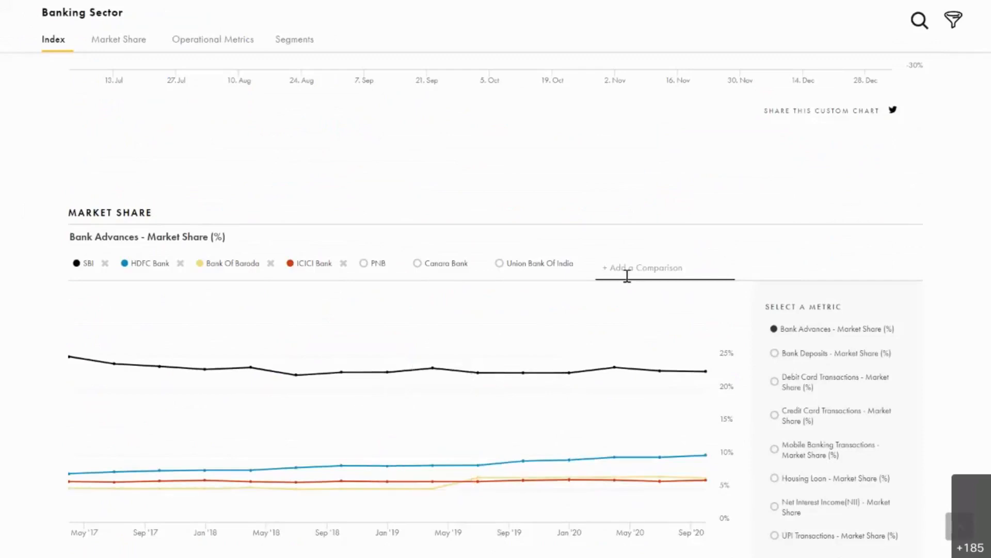
left_click(775, 354)
left_click(654, 269)
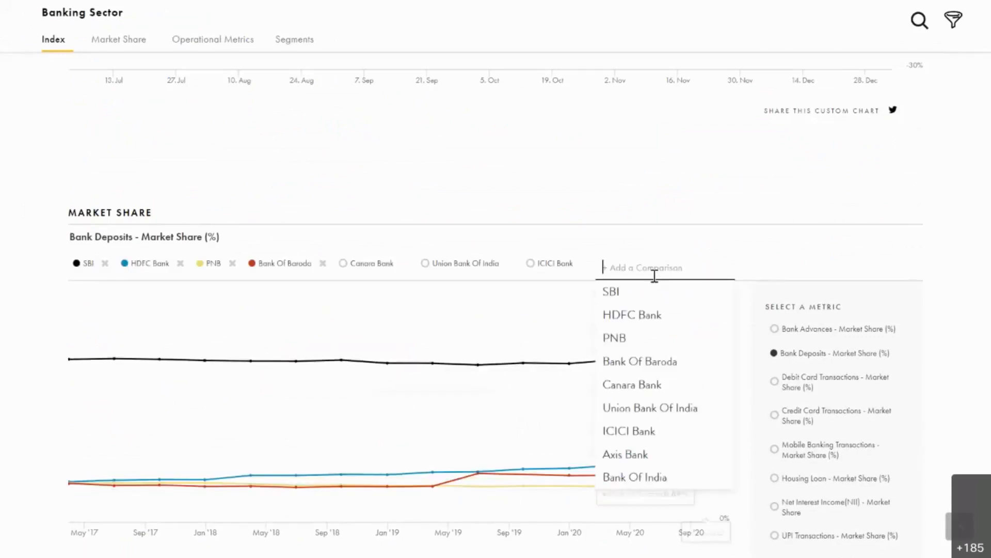
left_click(643, 385)
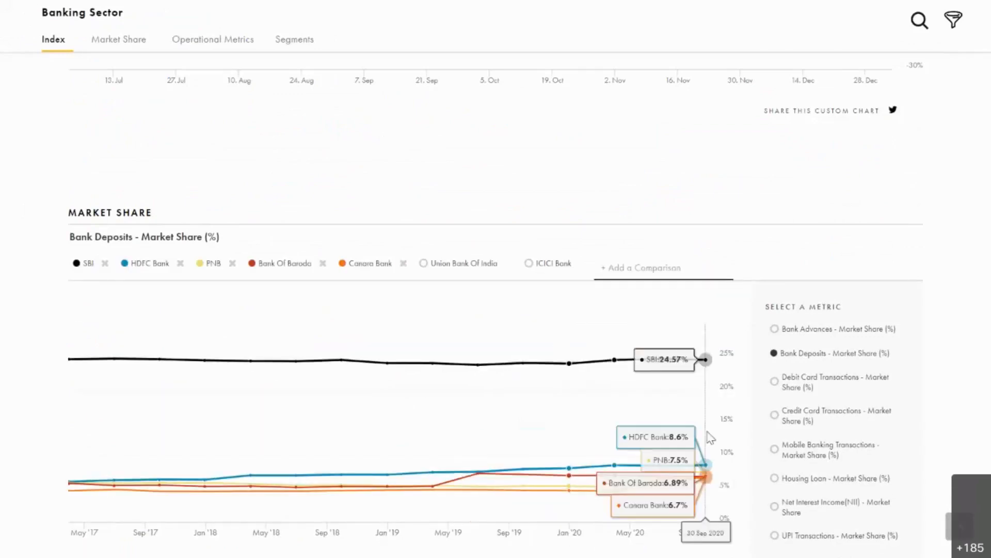
Switch the Market Share chart's metric to Net Interest Income(NII) - Market Share
scroll(666, 418, "down", 4)
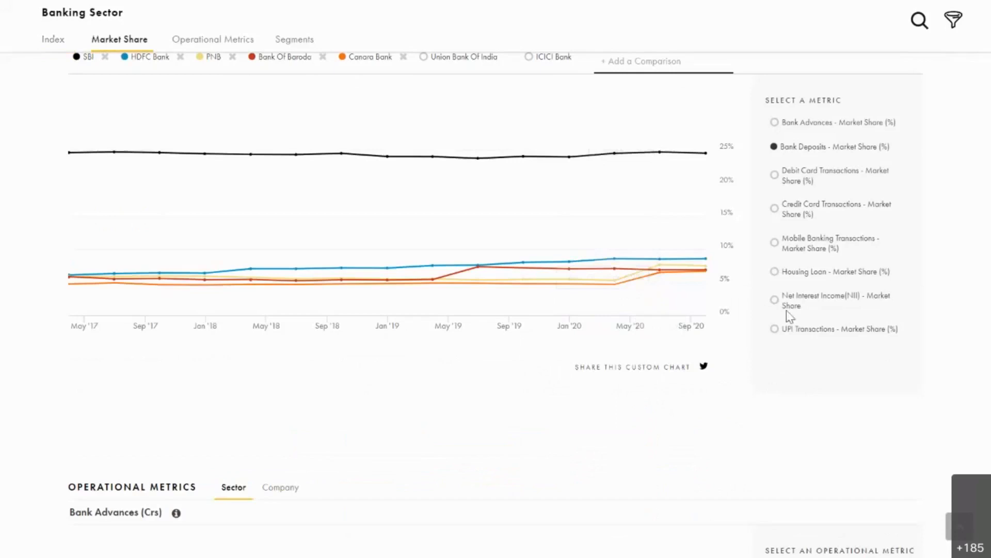
left_click(772, 304)
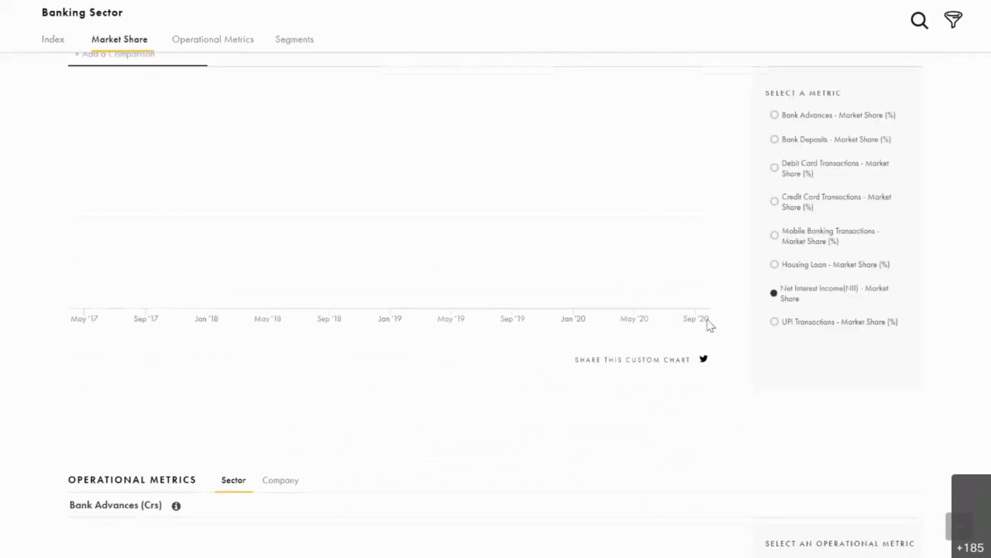
Set the Banking Sector's Operational Metrics chart to Debit Card Transaction Amount - Monthly (Crs) and inspect its mid-2020 values
scroll(757, 352, "down", 9)
scroll(757, 351, "down", 6)
scroll(757, 351, "up", 8)
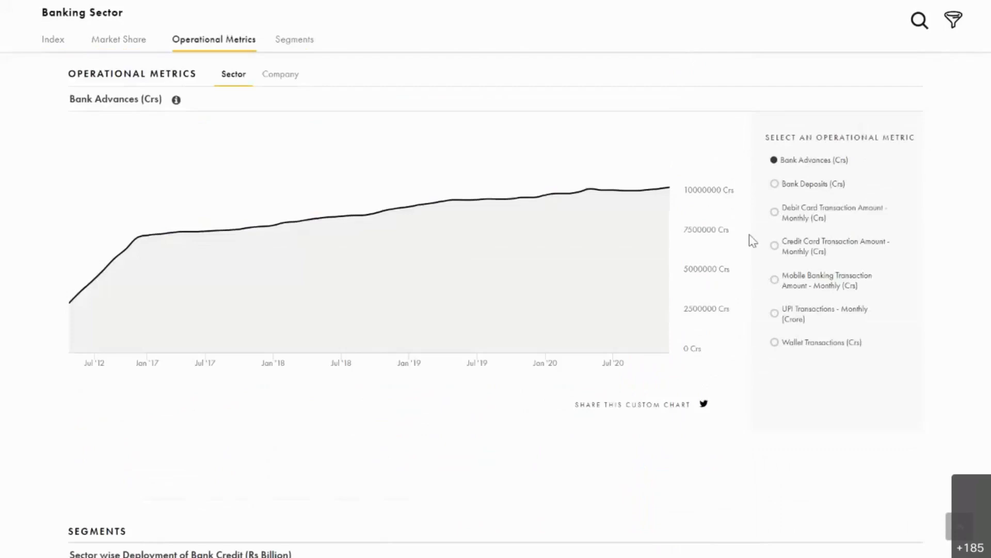
left_click(774, 186)
left_click(775, 211)
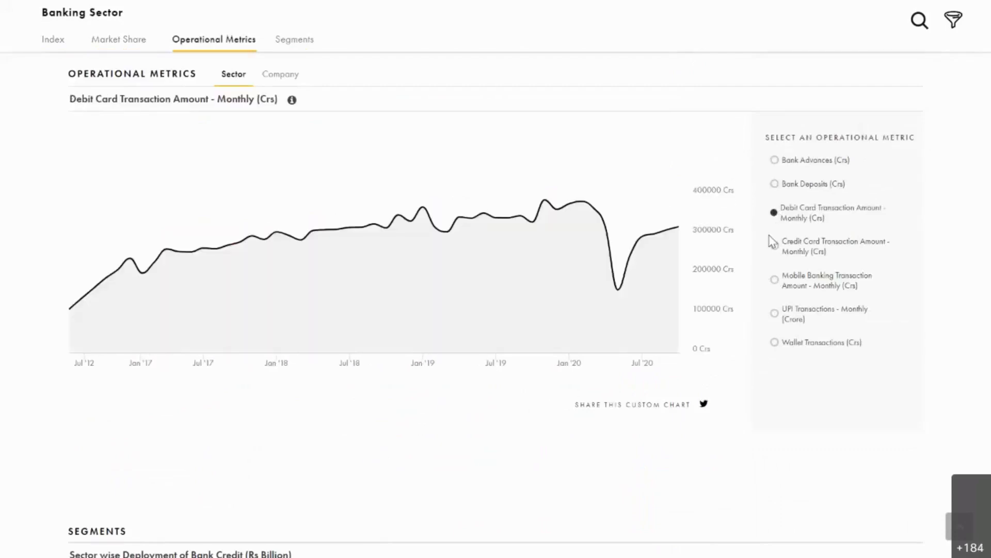
mouse_move(629, 261)
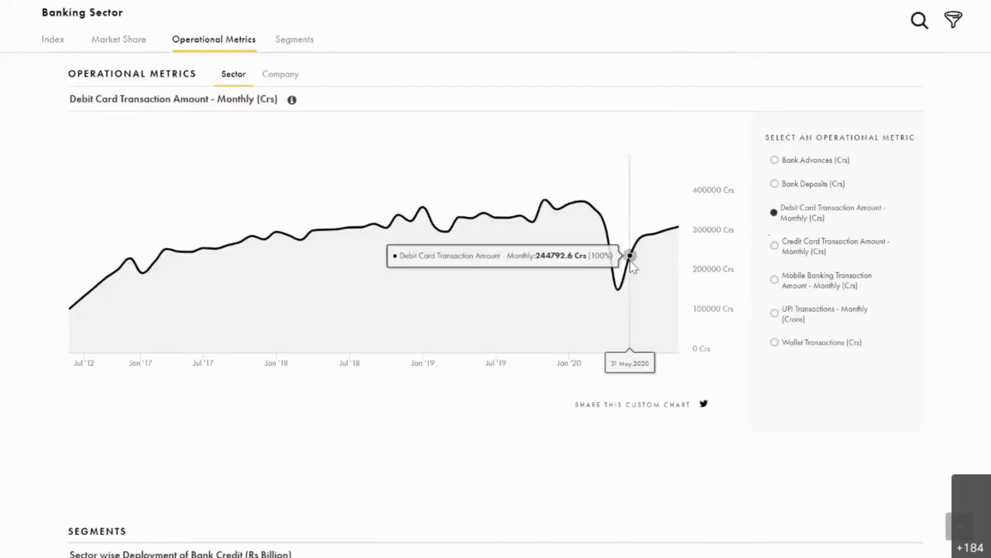
scroll(507, 253, "up", 10)
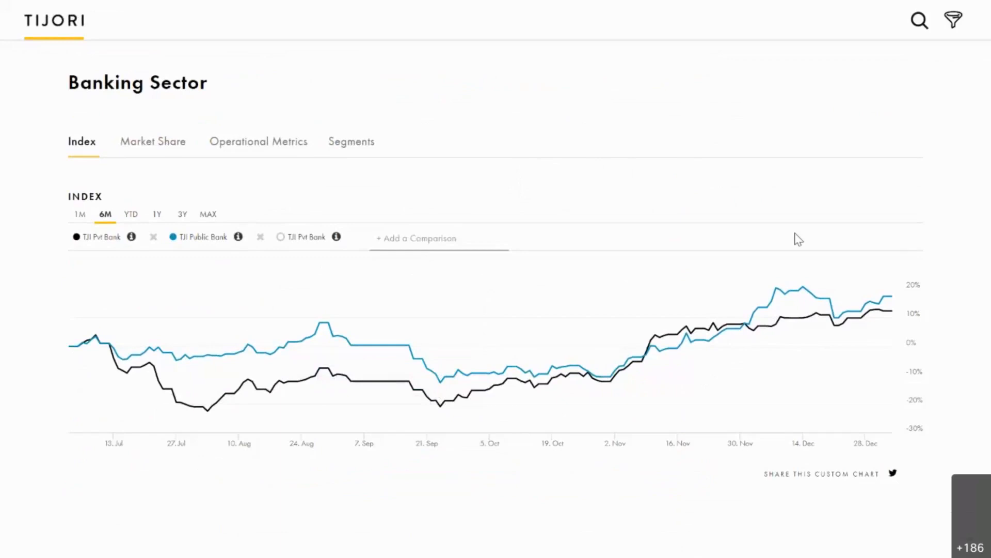
Return to the Tijori home page and look through the list of available sectors
left_click(76, 66)
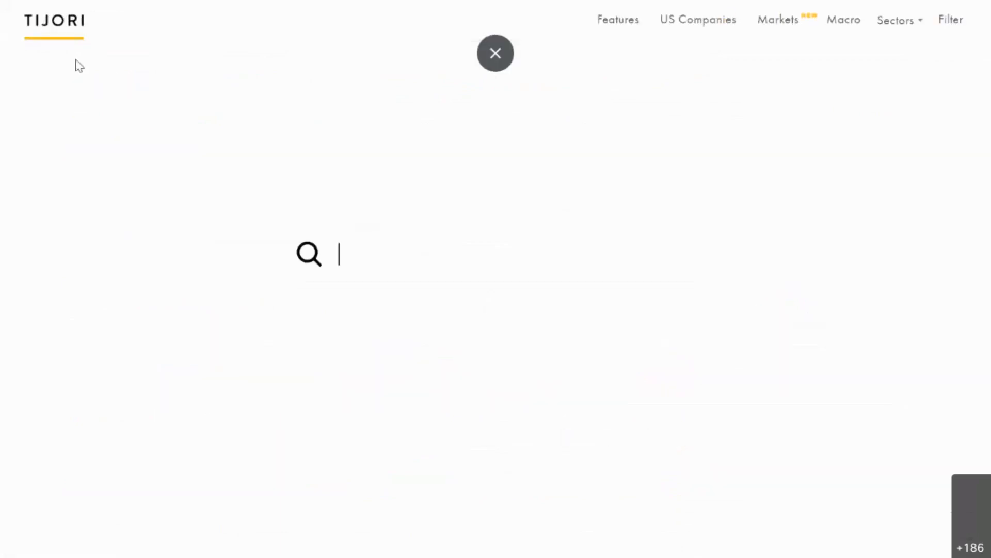
left_click(901, 23)
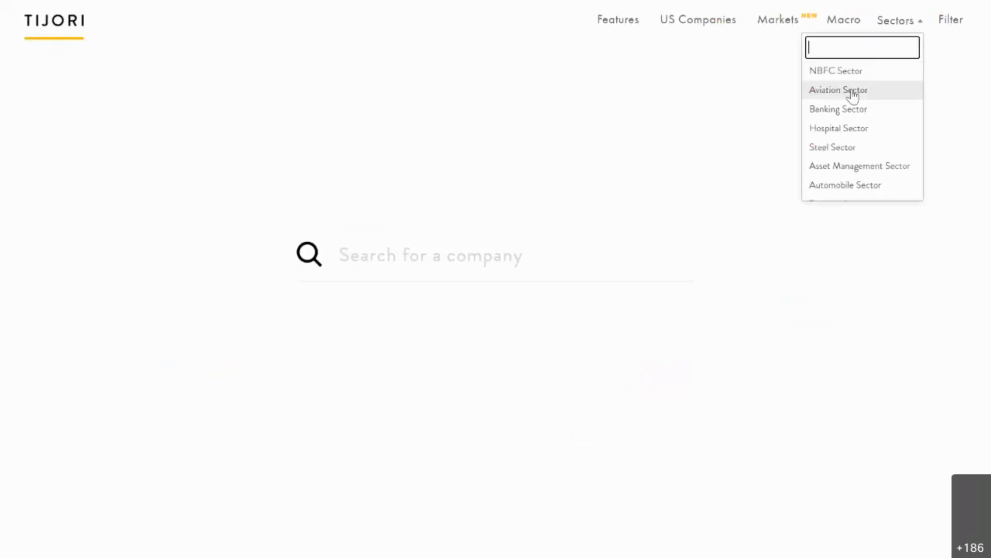
scroll(841, 123, "down", 2)
scroll(842, 123, "down", 3)
scroll(848, 159, "up", 5)
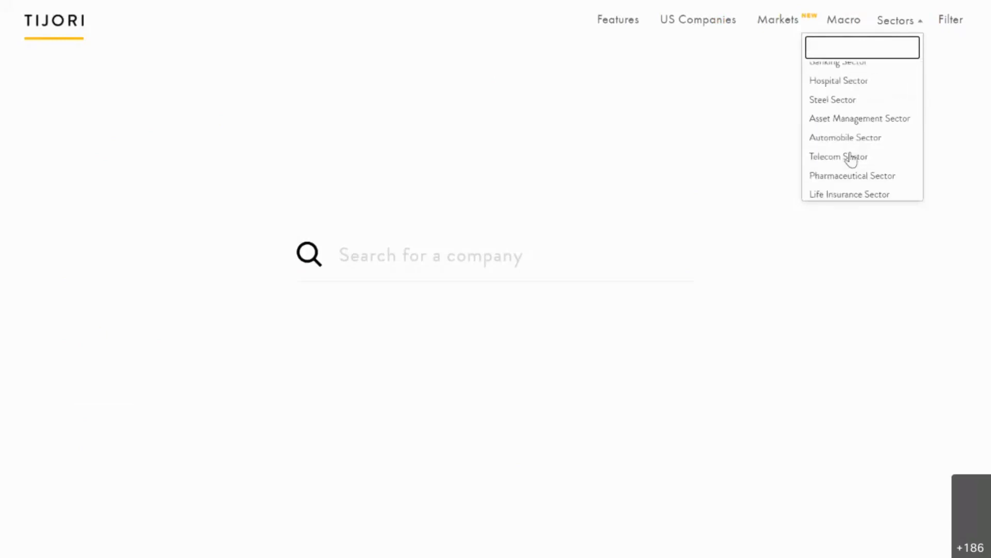
scroll(849, 159, "up", 2)
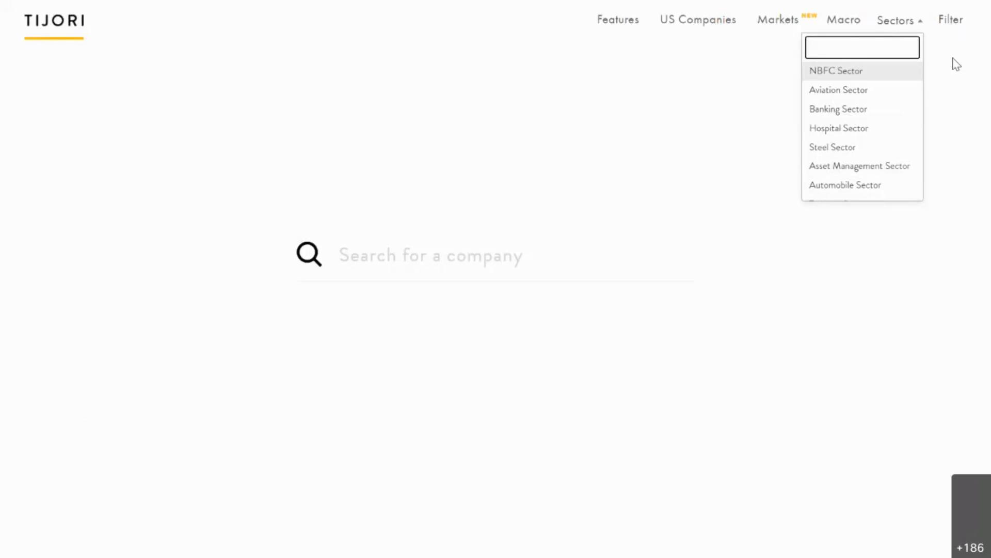
left_click(753, 97)
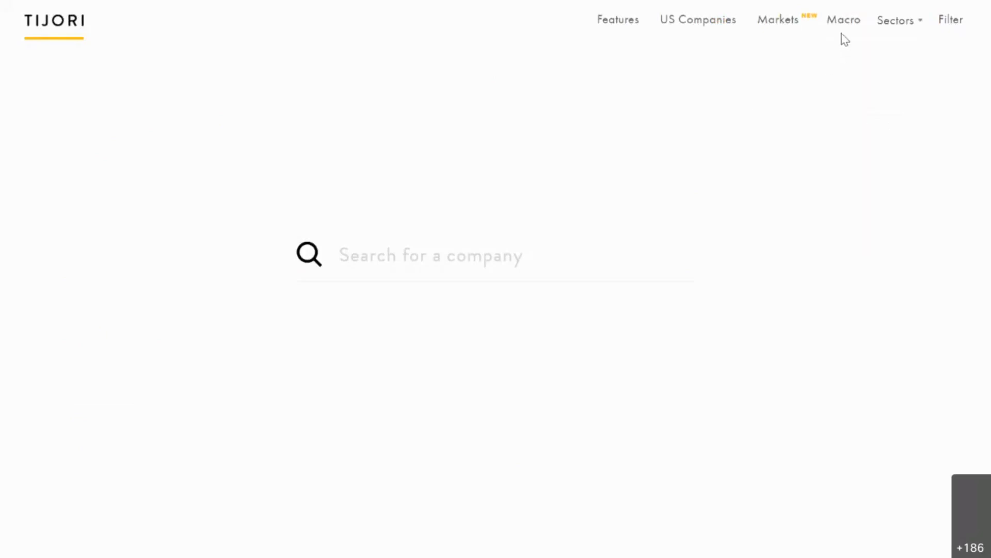
Enlarge the page to 100% zoom and open the Macro Indicators page for India
key("ctrl+plus")
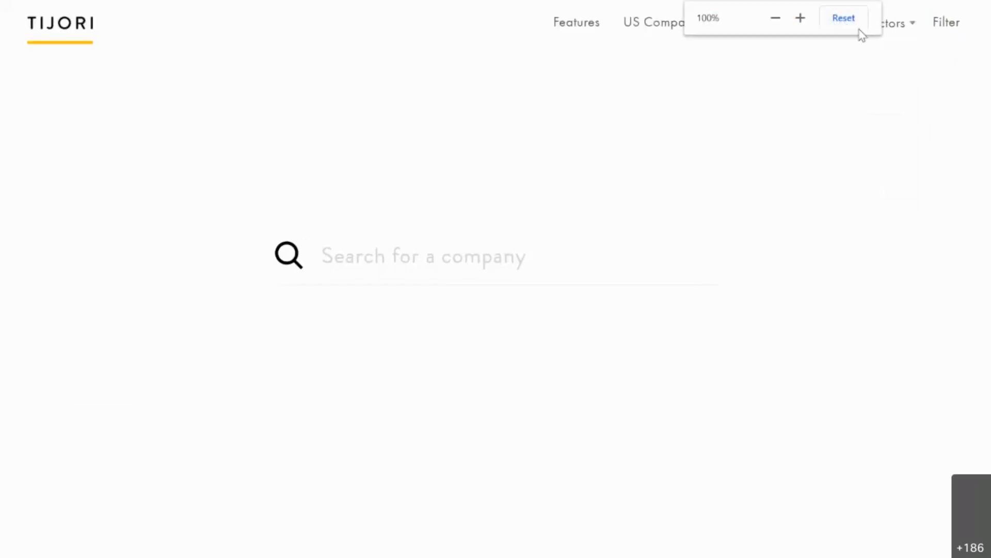
double_click(792, 54)
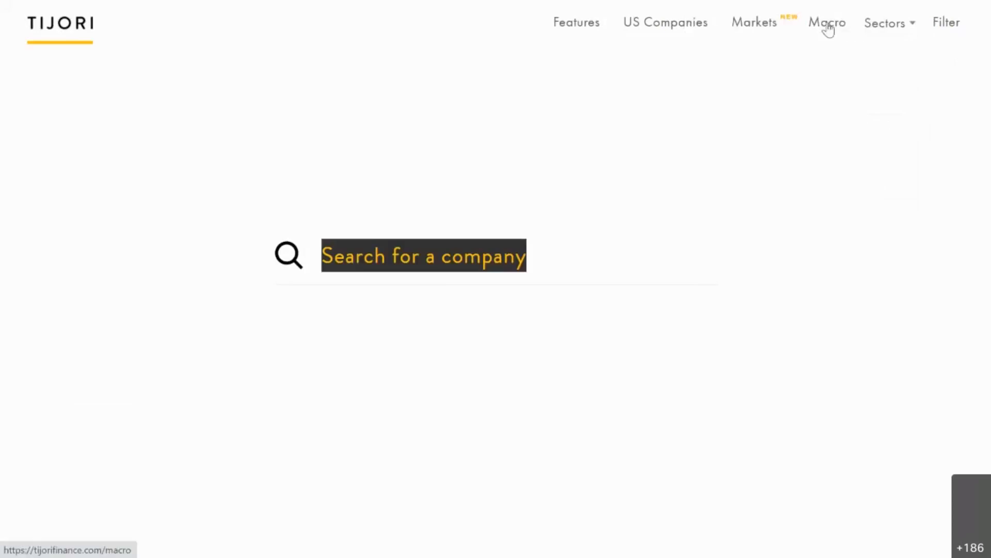
left_click(827, 29)
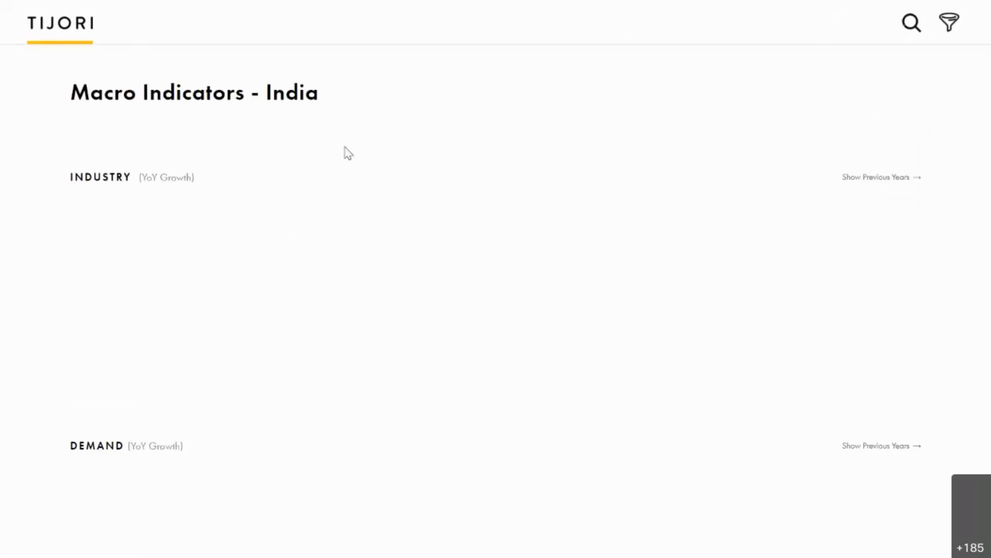
Examine the year-on-year growth tables for Industry, Demand and GDP & Trade on the Macro Indicators page
scroll(492, 227, "down", 3)
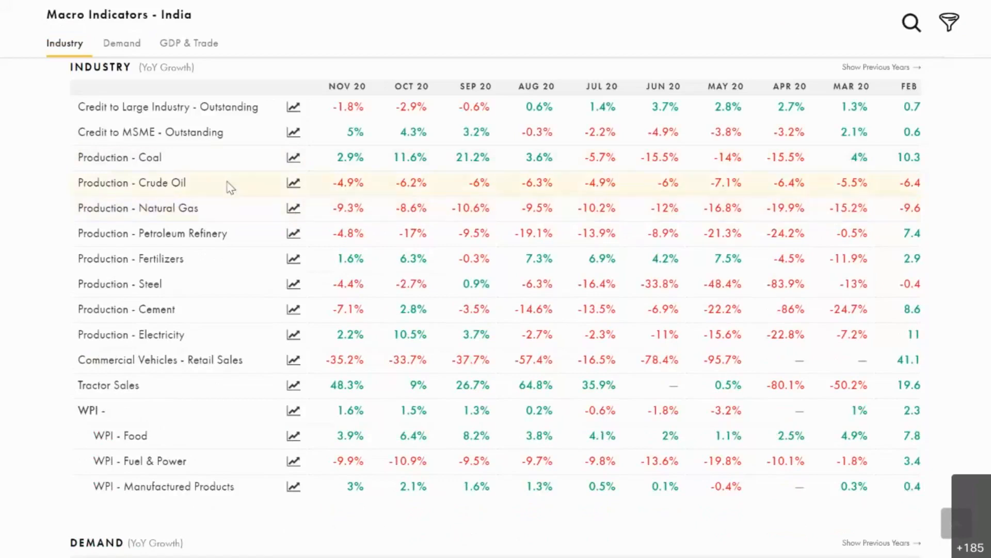
scroll(169, 164, "up", 3)
scroll(227, 253, "down", 3)
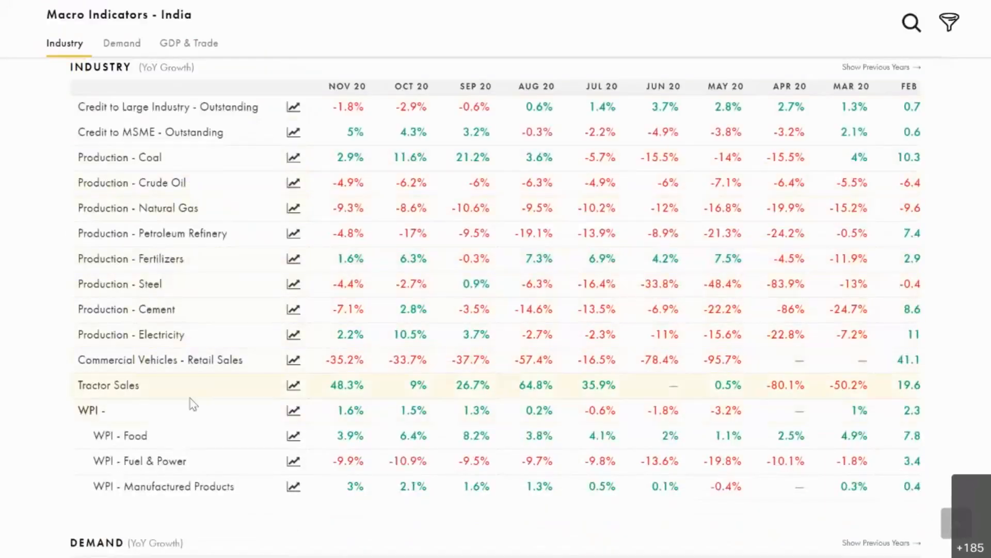
scroll(254, 373, "down", 4)
scroll(253, 373, "down", 4)
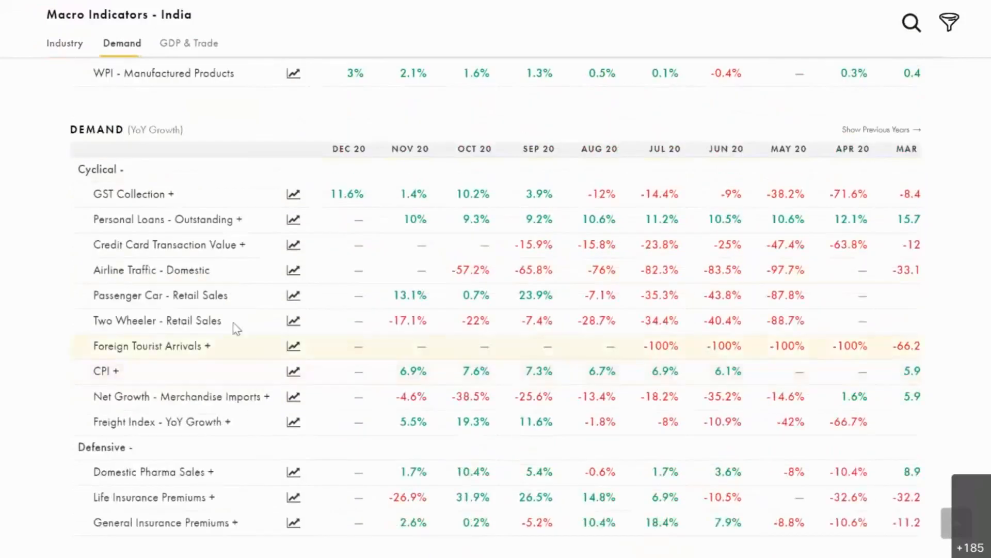
scroll(155, 266, "down", 4)
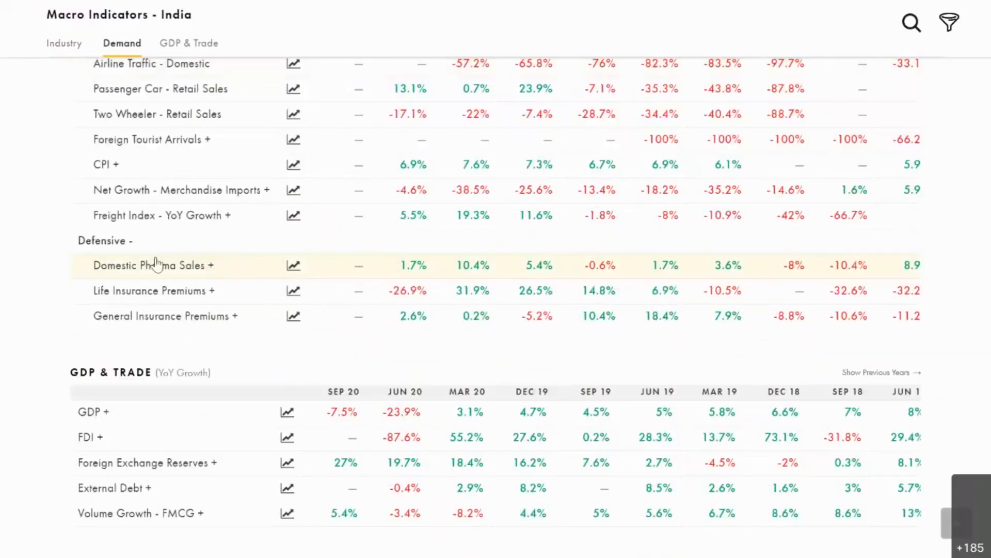
scroll(150, 271, "up", 4)
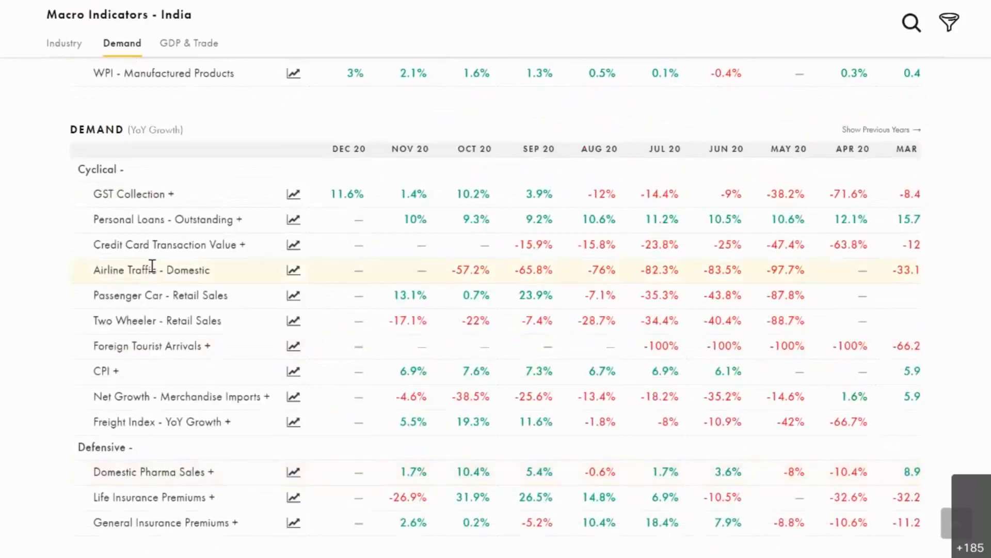
scroll(155, 271, "down", 4)
scroll(222, 313, "down", 4)
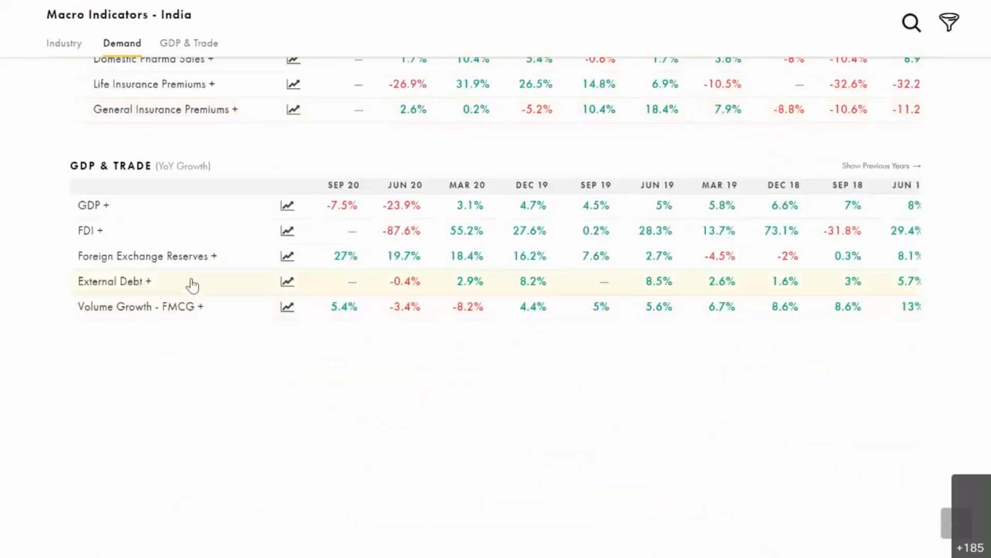
Expand Domestic Pharma Sales in the Defensive group of the Demand table into its company rows
scroll(192, 284, "up", 4)
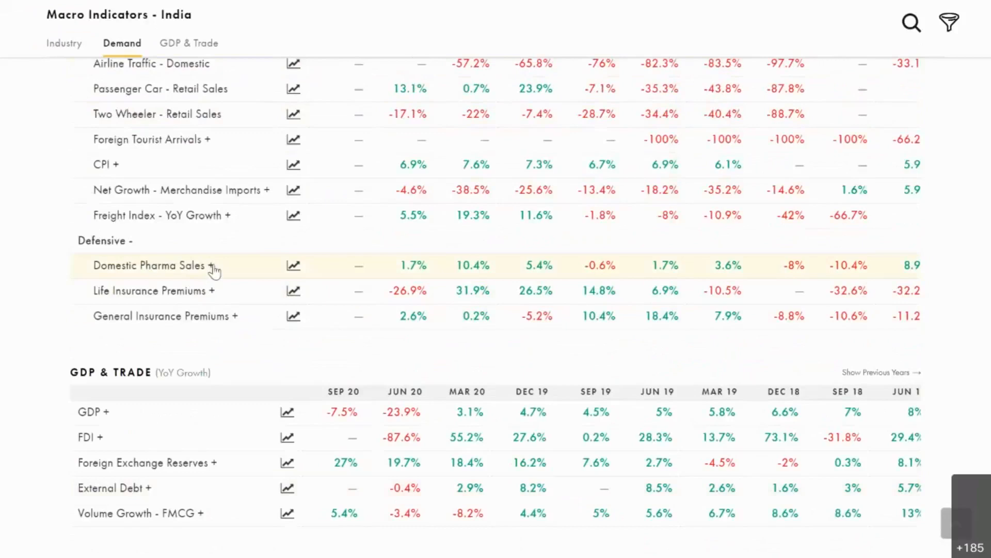
left_click(210, 266)
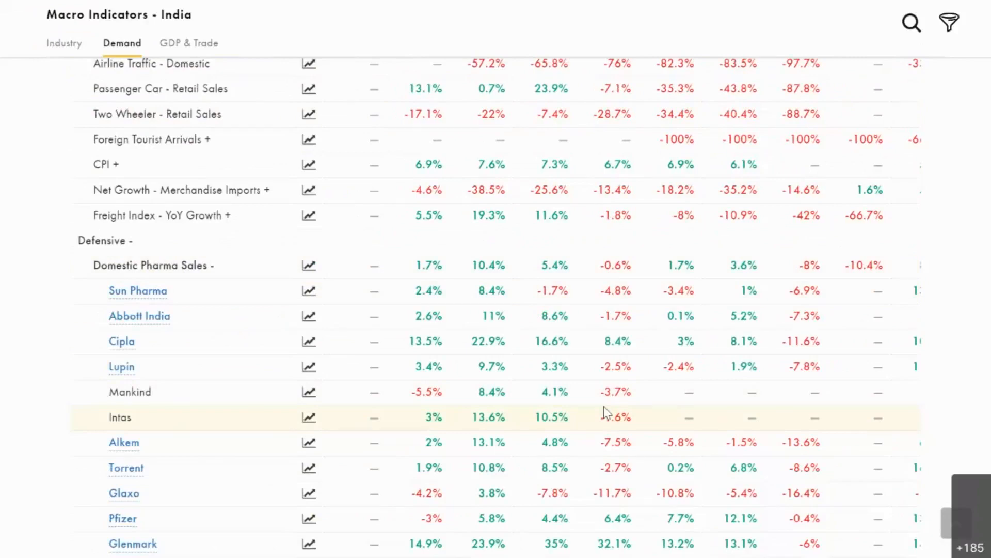
Switch to the already open portfolio page in full-screen view and review the ledger of active positions
key("F11")
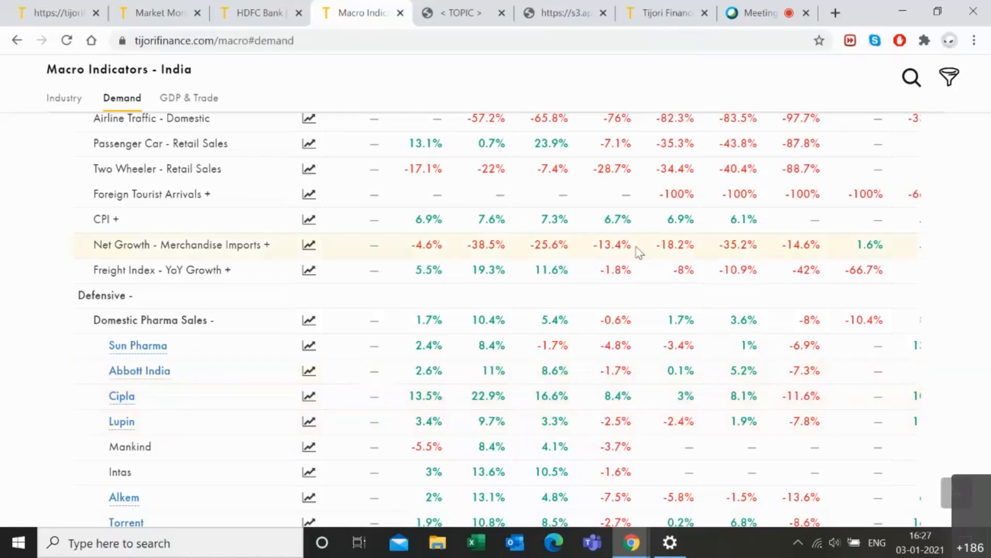
left_click(665, 10)
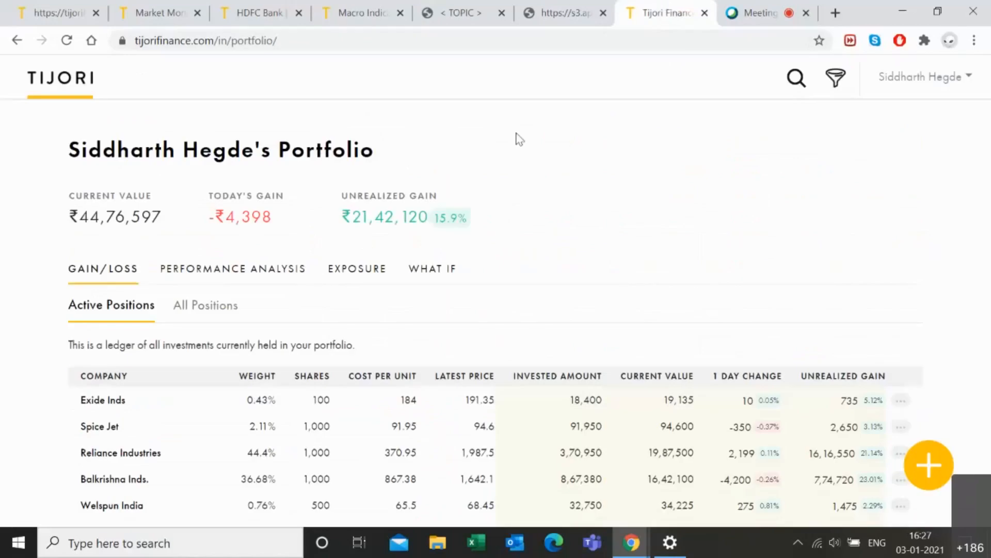
key("F11")
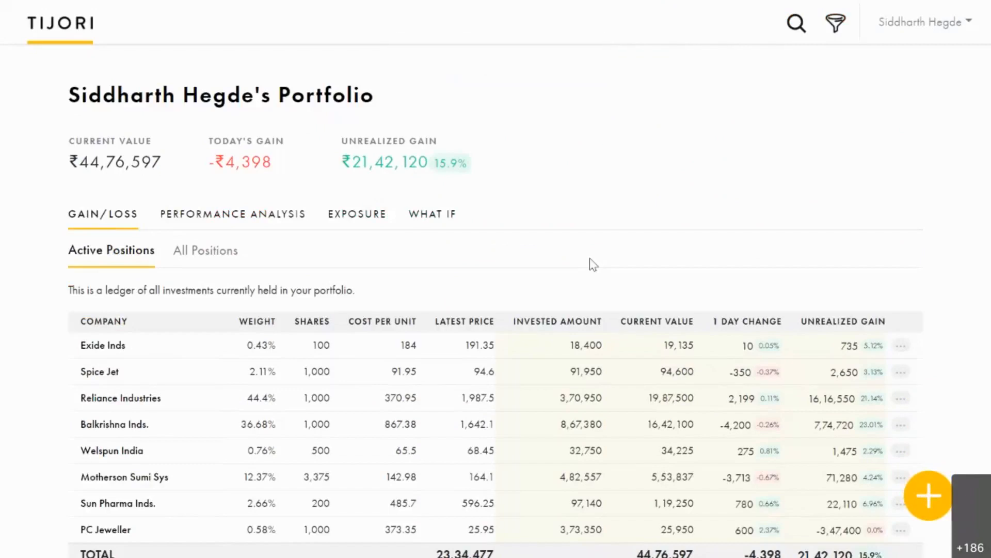
scroll(590, 259, "down", 2)
scroll(589, 258, "up", 2)
scroll(589, 258, "down", 1)
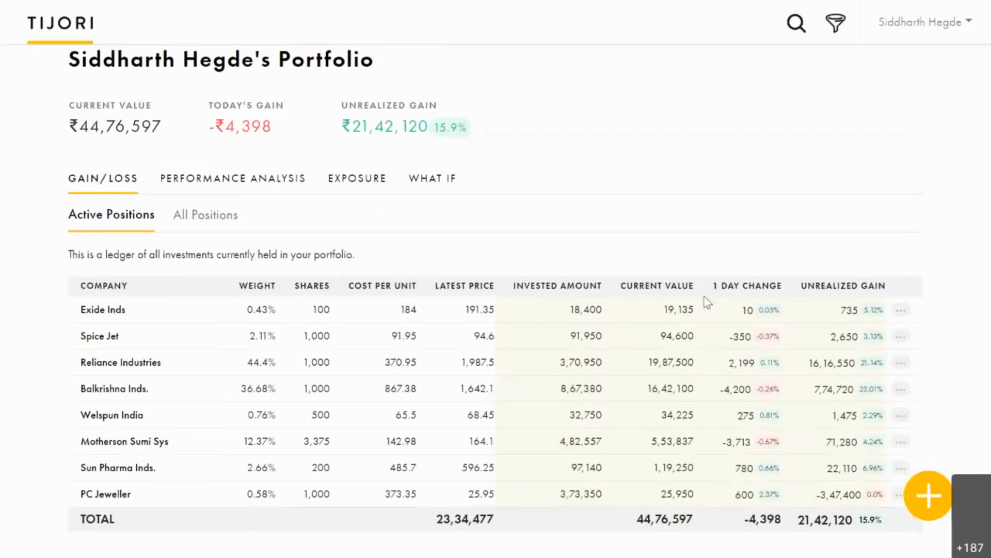
Open the portfolio's Performance Analysis and show its Portfolio vs Mutual Fund comparison
left_click(241, 184)
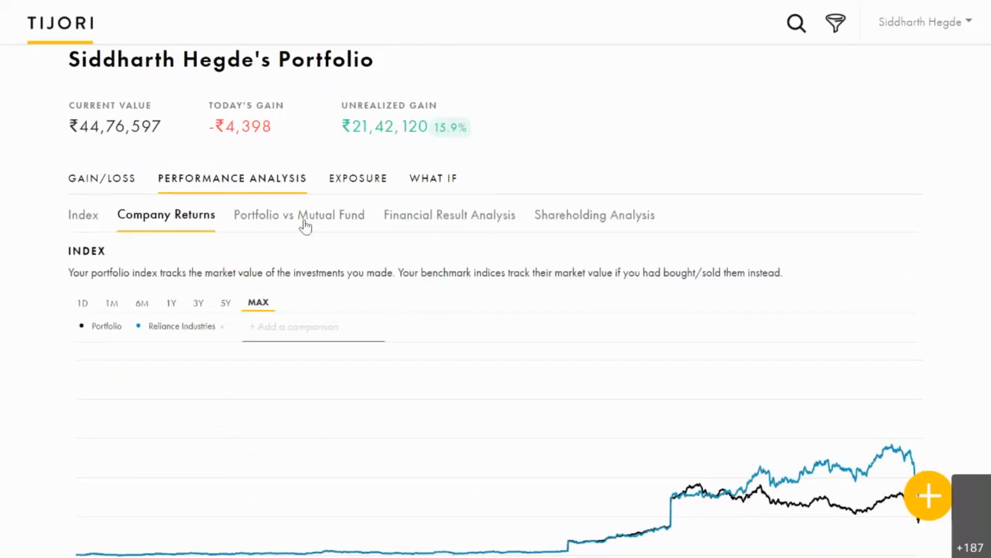
left_click(305, 222)
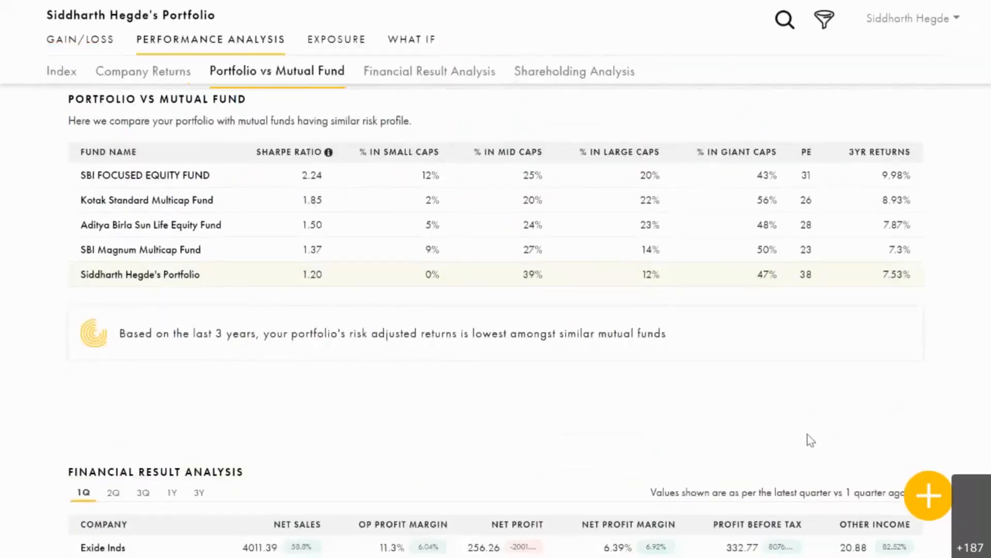
scroll(810, 440, "up", 2)
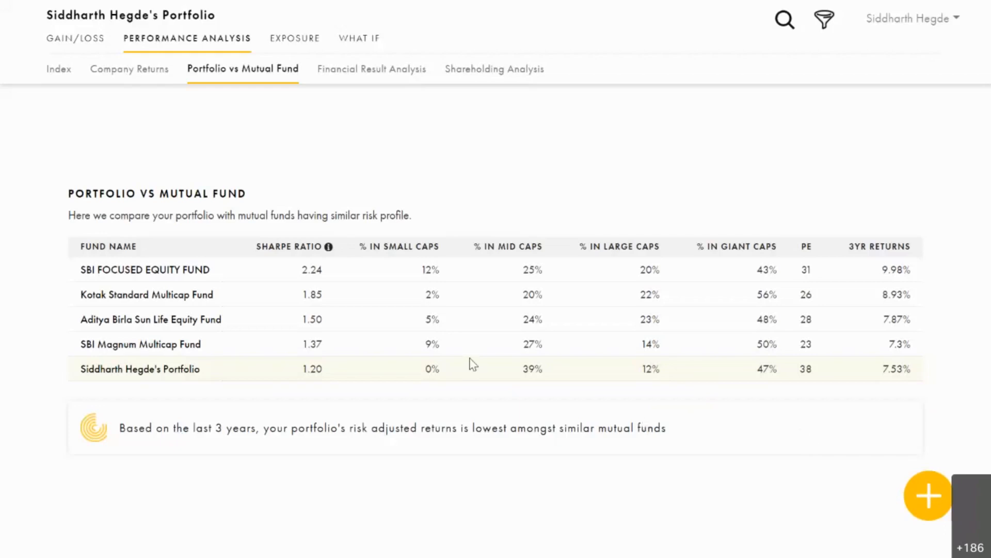
Look through the portfolio's Financial Result Analysis and Shareholding Analysis tables and its Index chart against Reliance Industries
scroll(472, 364, "down", 9)
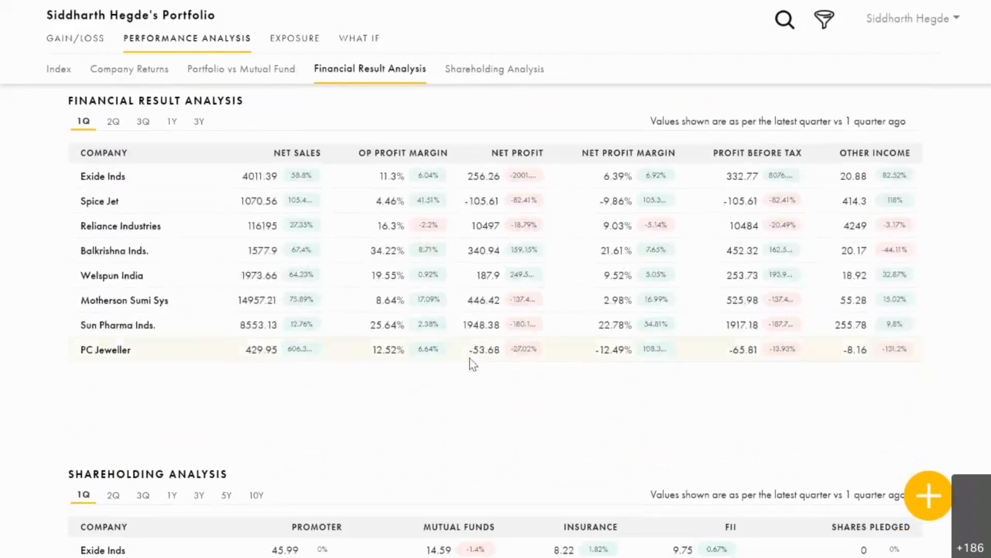
scroll(472, 361, "up", 1)
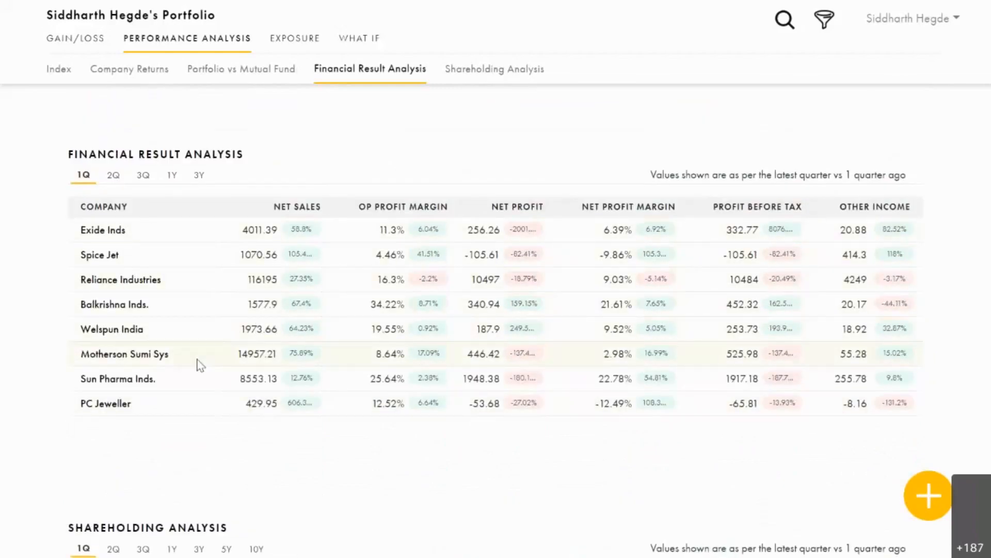
scroll(199, 365, "down", 7)
scroll(200, 371, "up", 20)
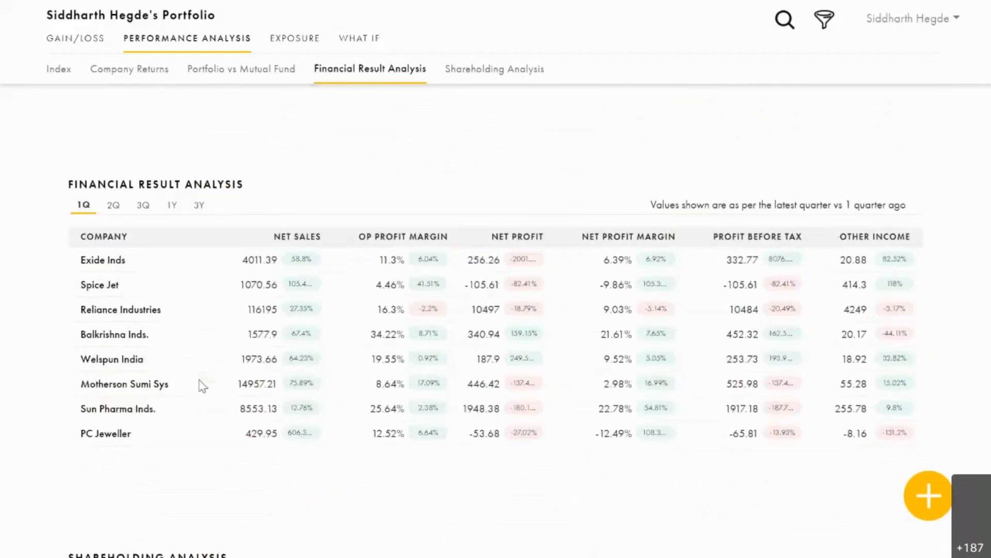
scroll(203, 386, "up", 4)
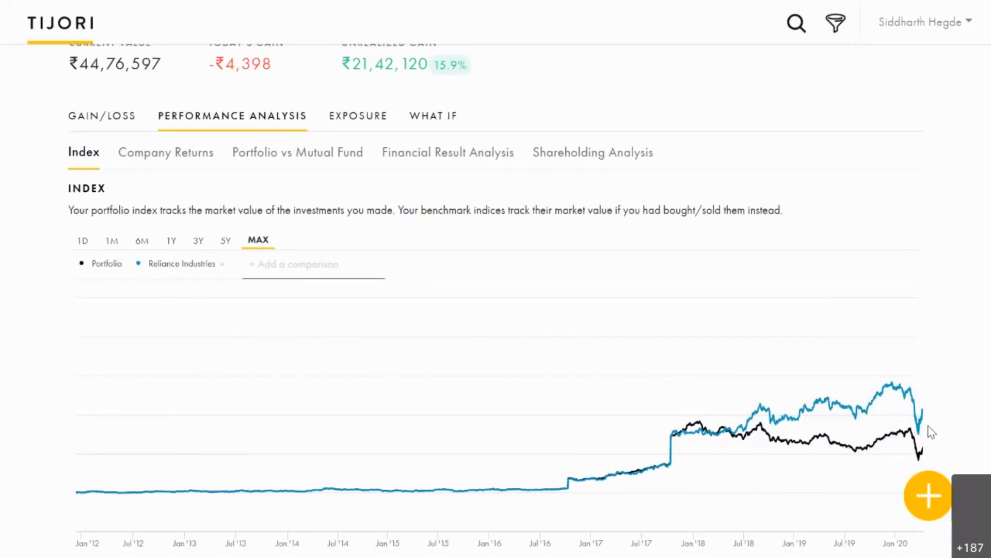
scroll(932, 432, "up", 2)
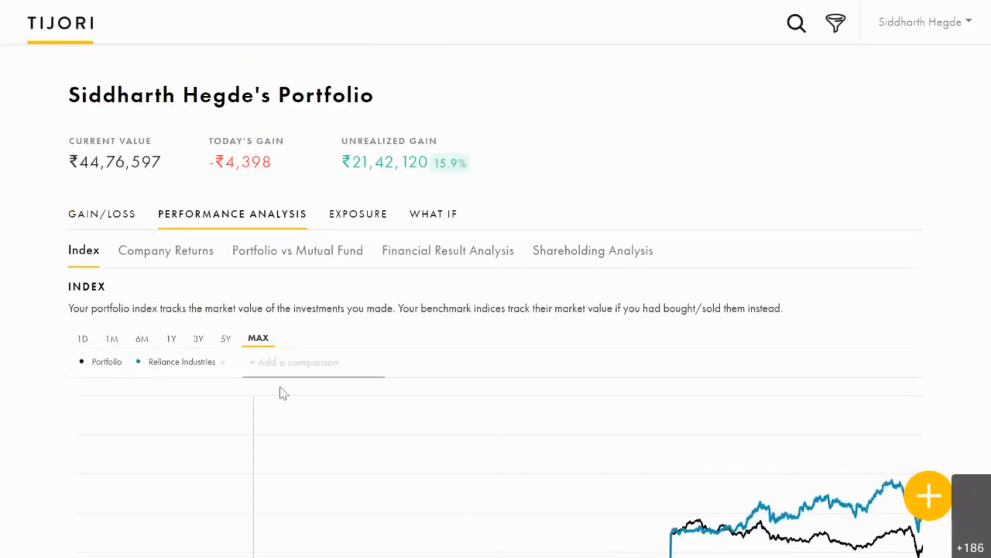
scroll(737, 345, "down", 5)
scroll(737, 345, "up", 5)
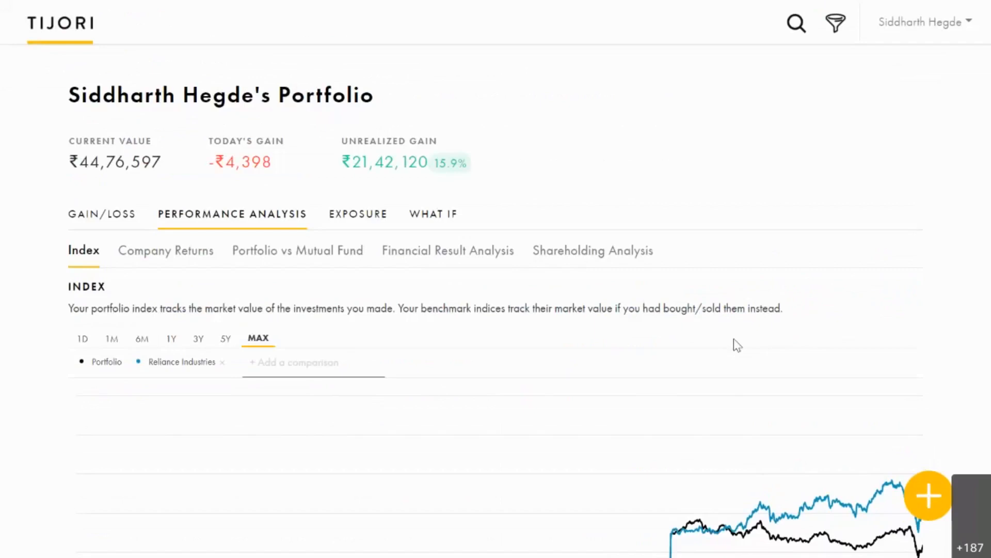
Open the portfolio's Exposure analysis at its Key Highlights
scroll(734, 339, "down", 2)
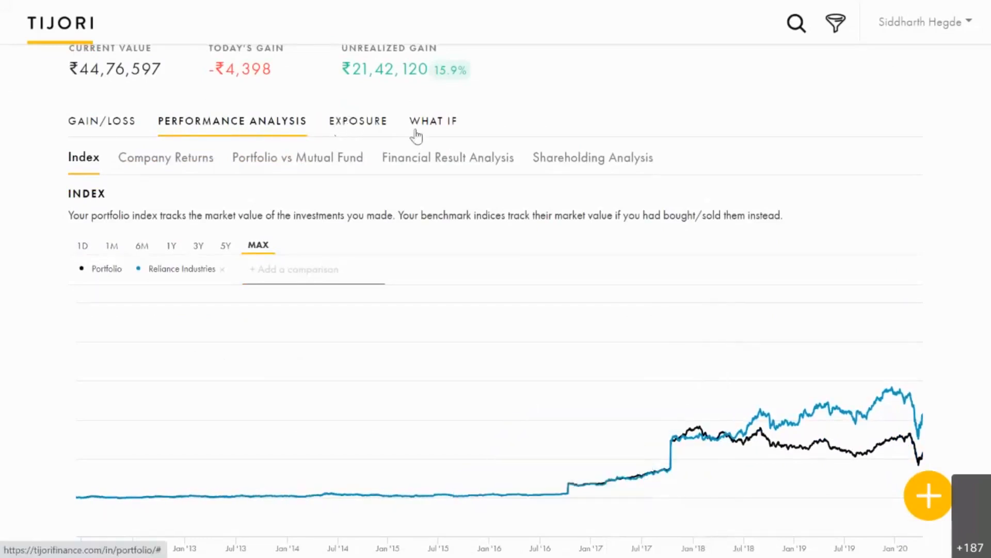
left_click(362, 129)
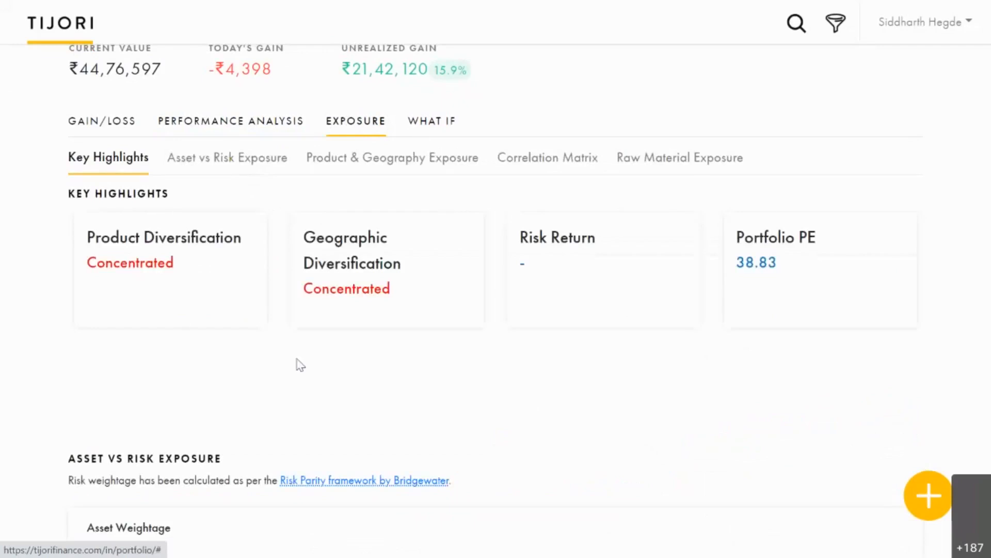
View the portfolio's Product & Geography Exposure, then reload the page and reopen that section of the Exposure analysis
scroll(418, 356, "down", 15)
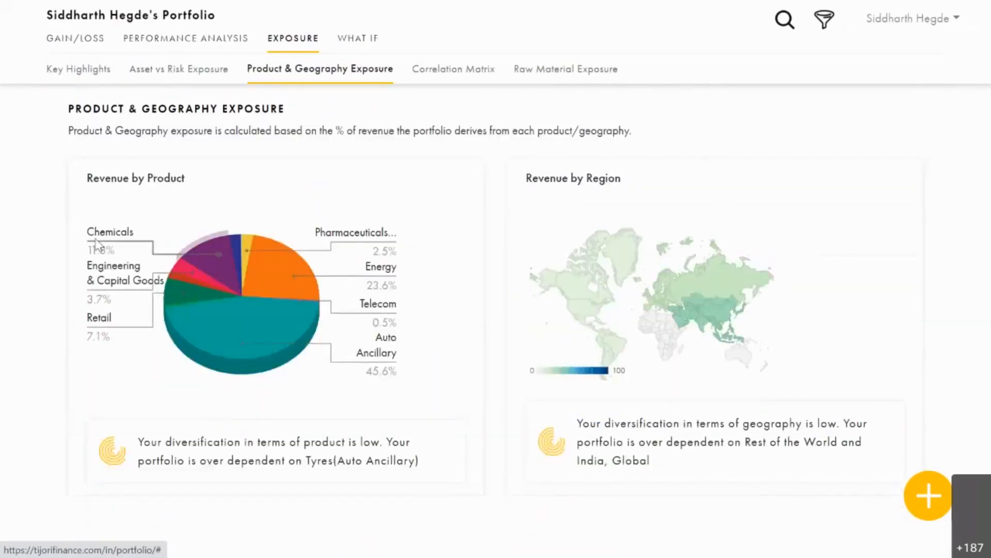
mouse_move(616, 277)
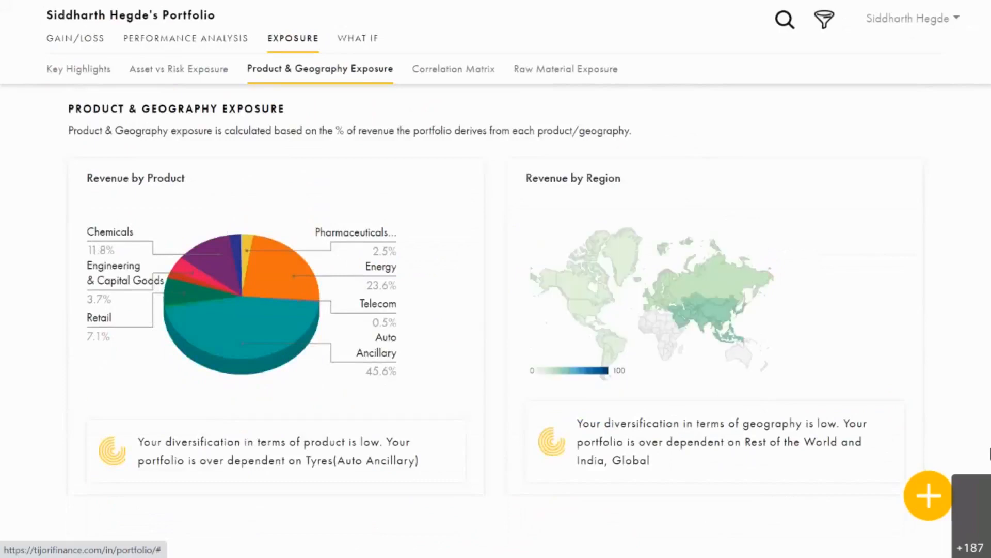
left_click(989, 454)
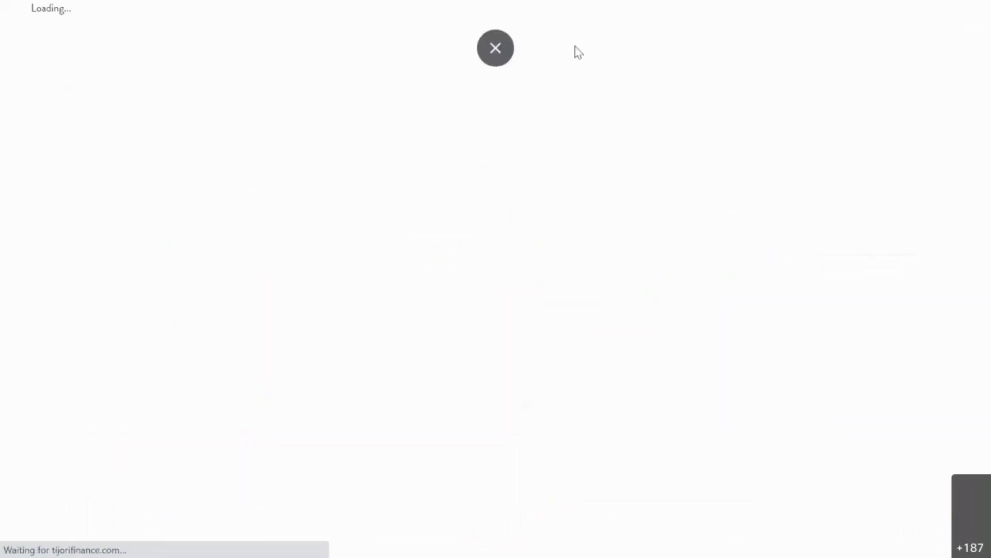
scroll(350, 184, "down", 2)
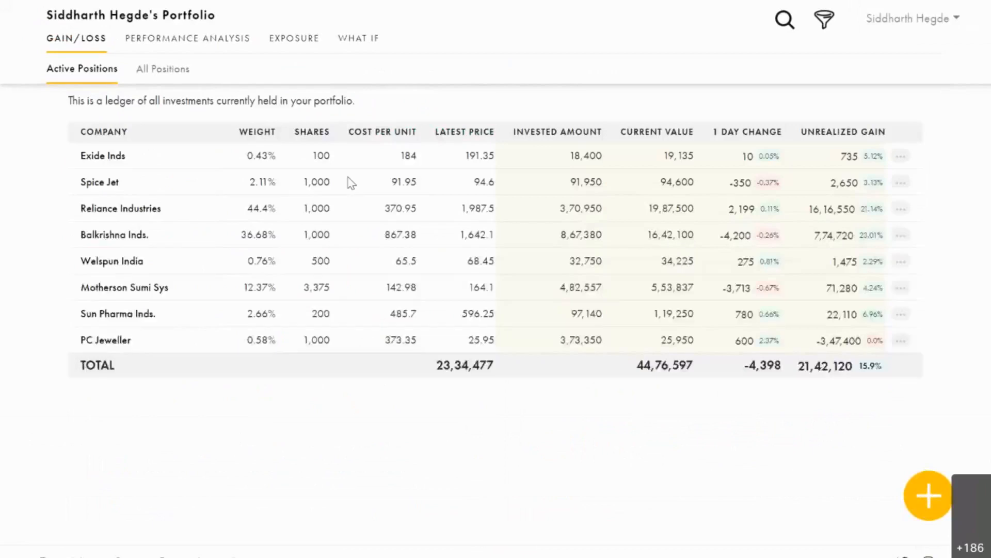
scroll(349, 184, "up", 2)
left_click(353, 219)
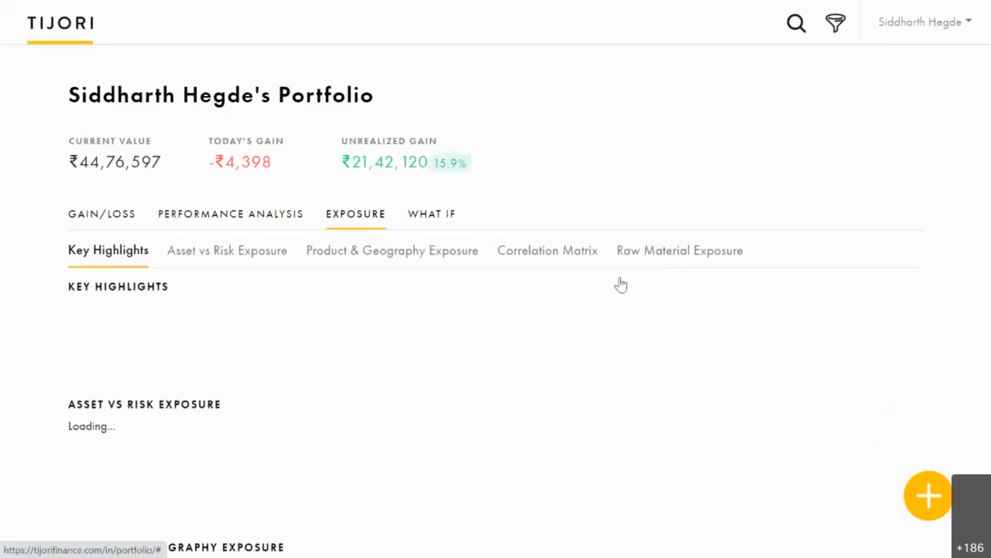
left_click(419, 254)
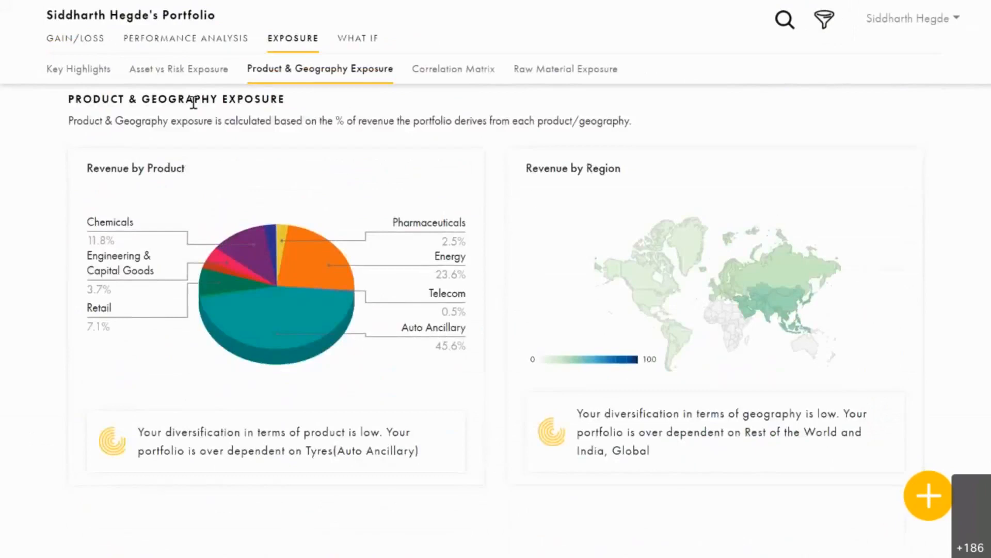
Switch to Gain/Loss and back to Exposure, and look through the Asset vs Risk and Product & Geography Exposure charts
left_click(72, 42)
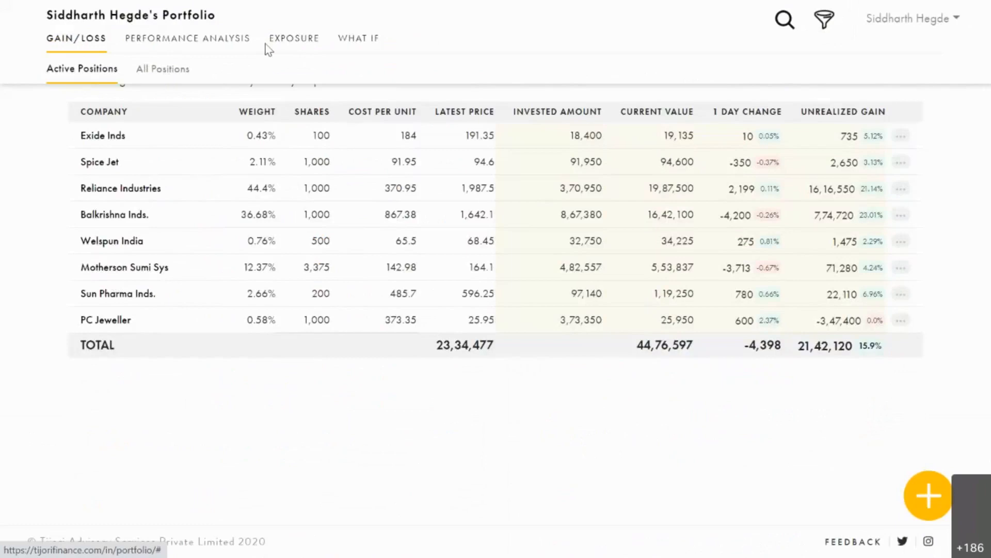
left_click(298, 46)
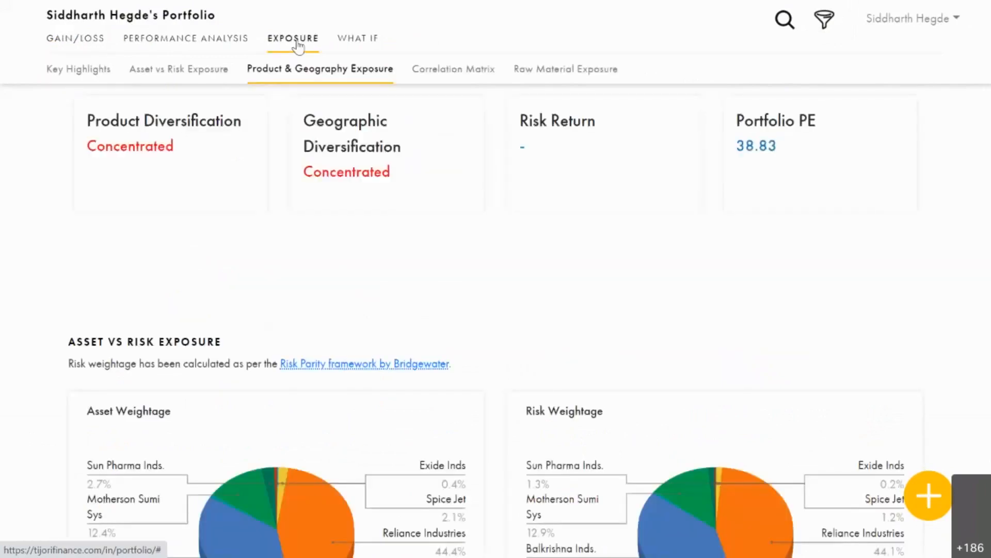
left_click(358, 75)
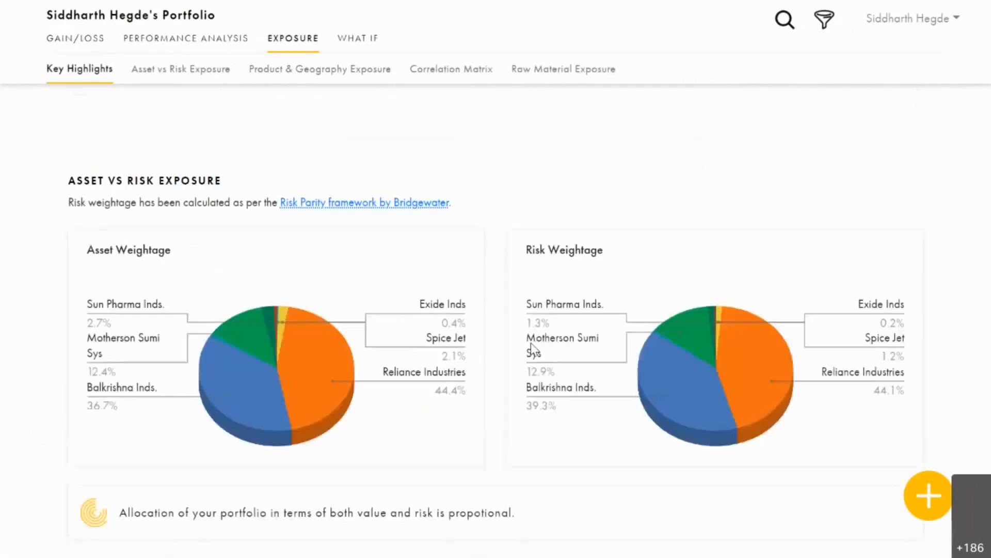
scroll(527, 346, "down", 6)
scroll(527, 346, "up", 6)
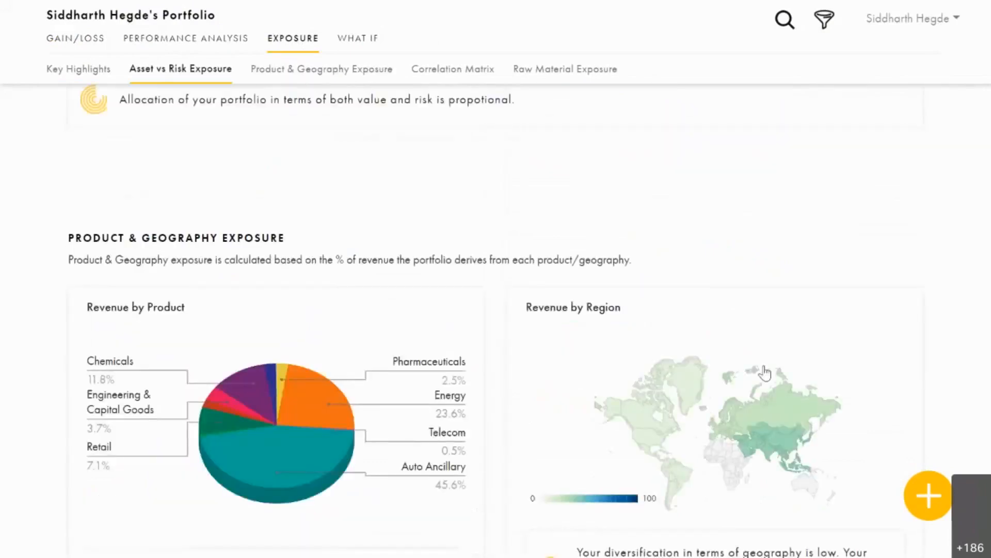
scroll(827, 362, "down", 1)
scroll(828, 367, "down", 1)
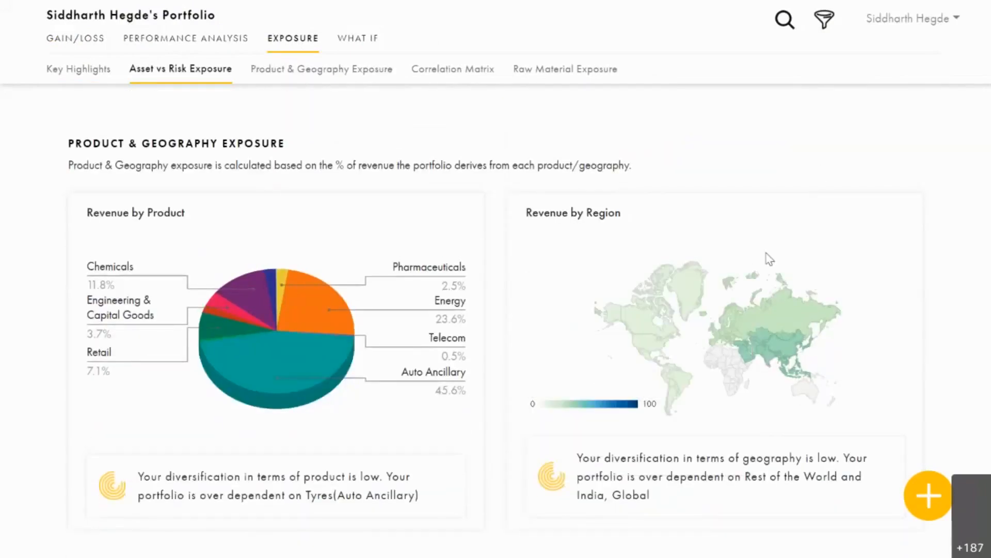
Drill the Revenue by Region map into Europe and Asia to inspect Germany's and India's company exposure, returning to the global map
left_click(728, 333)
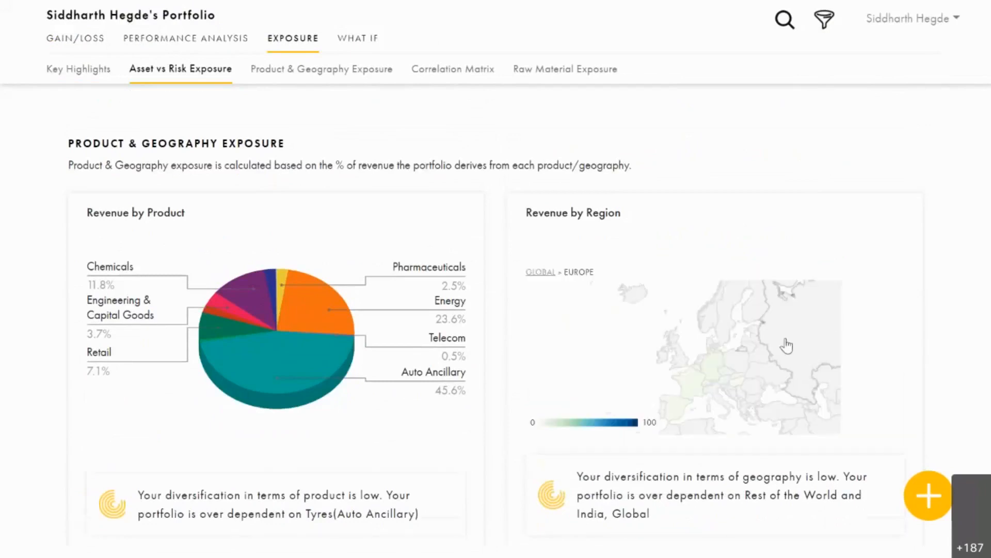
mouse_move(707, 368)
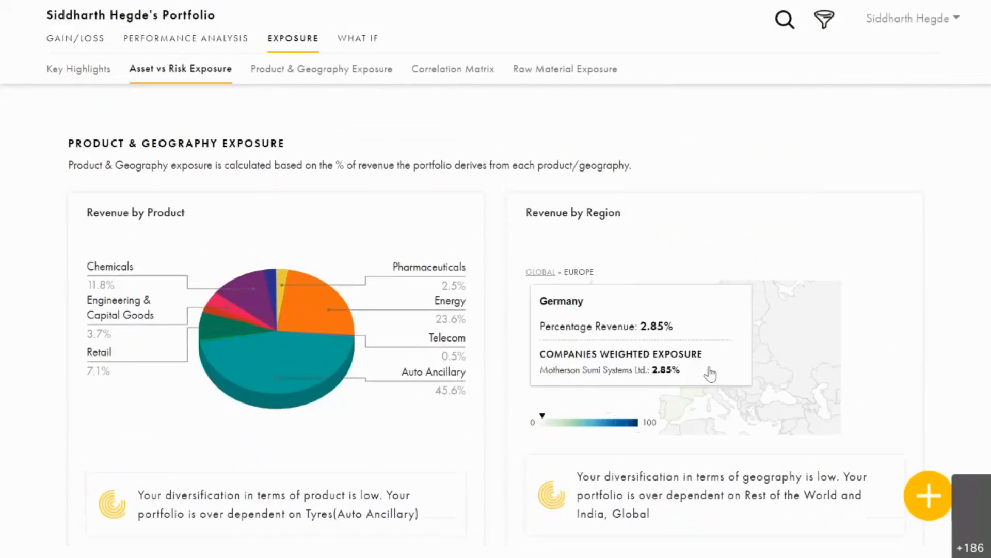
left_click(543, 272)
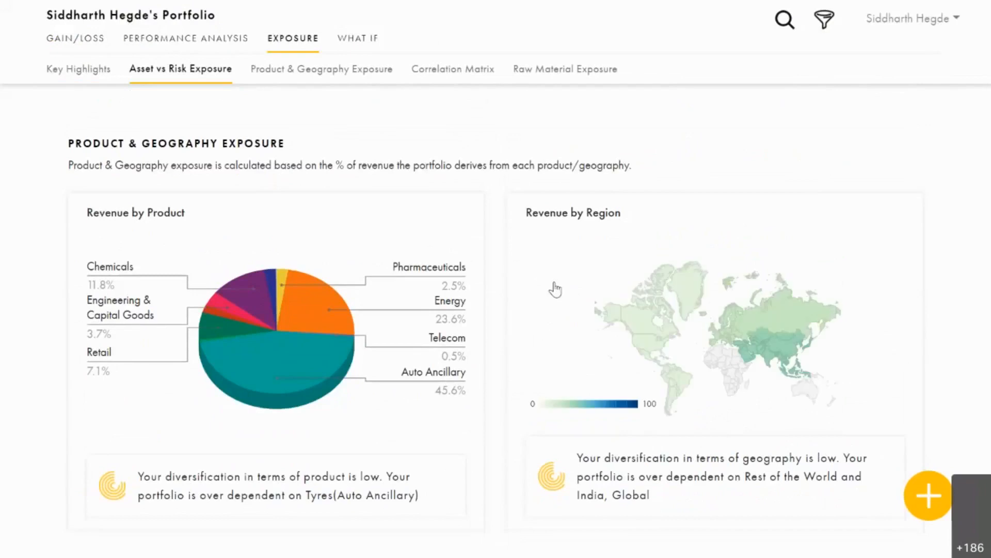
left_click(767, 367)
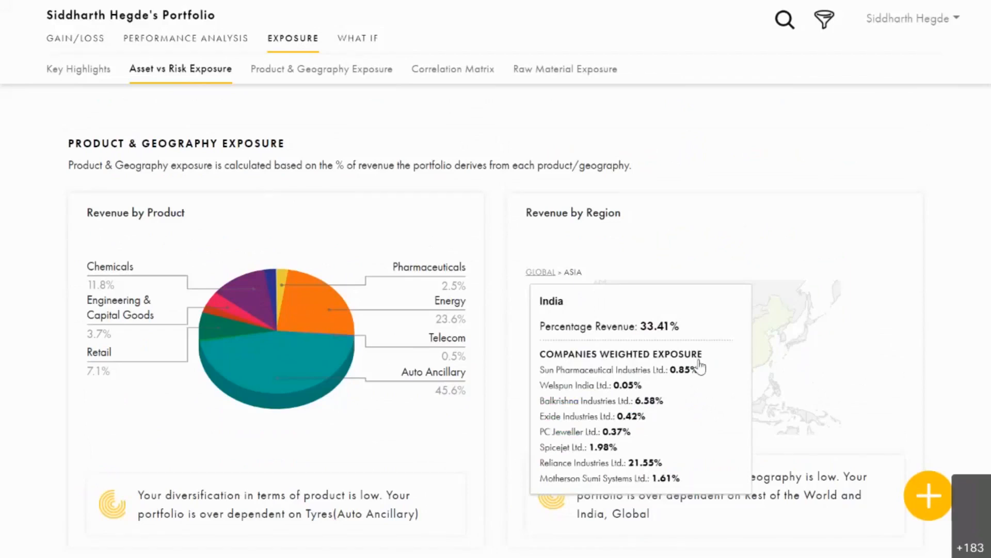
left_click(542, 272)
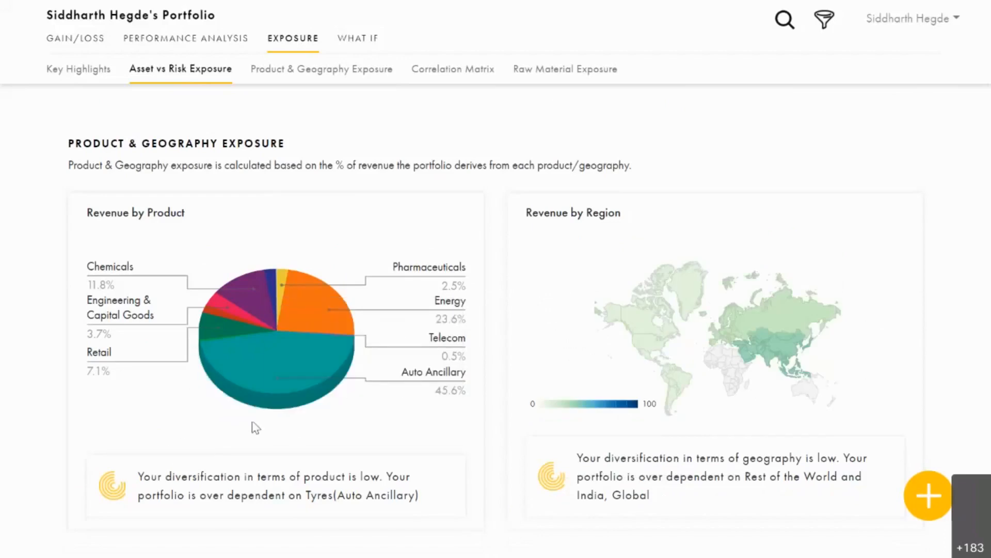
Drill the Revenue by Product pie into Auto Ancillary and its Body segment, and return to all products
left_click(264, 385)
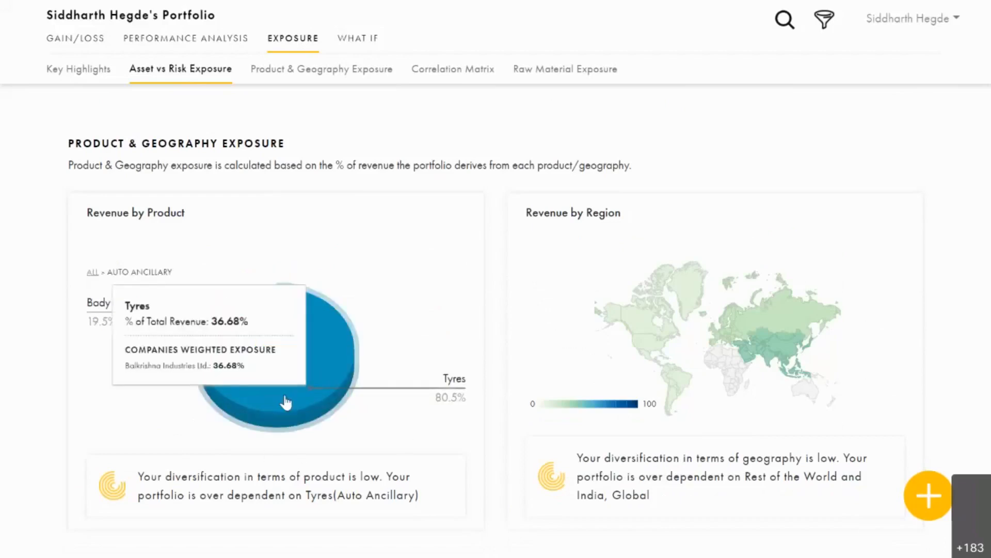
left_click(240, 324)
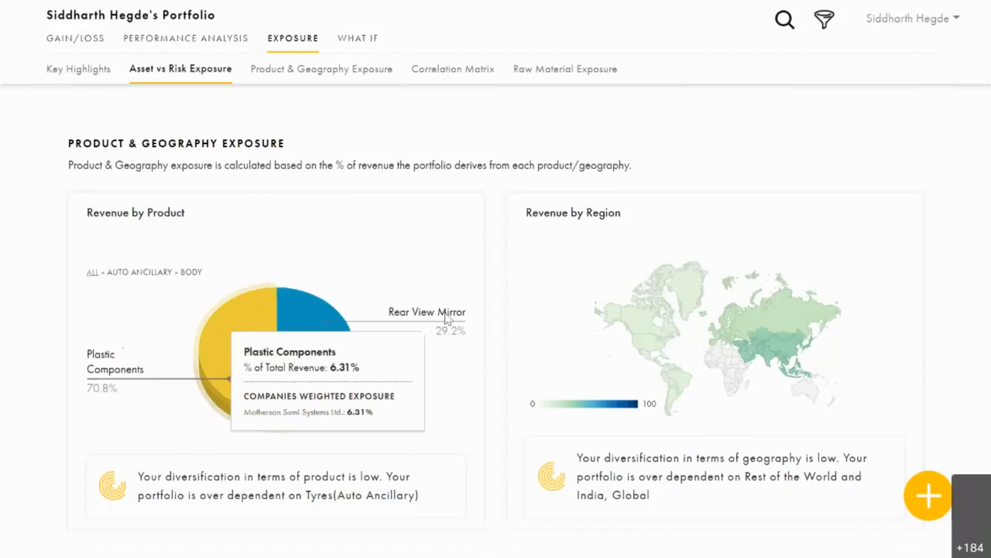
left_click(93, 273)
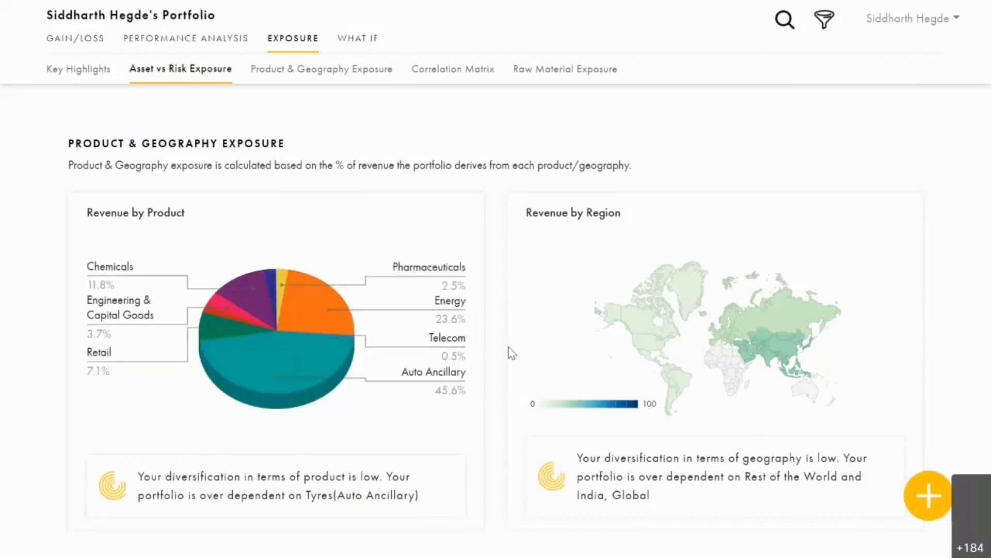
Examine the Correlation Matrix of the portfolio's holdings and return to the Exposure Key Highlights
left_click(446, 73)
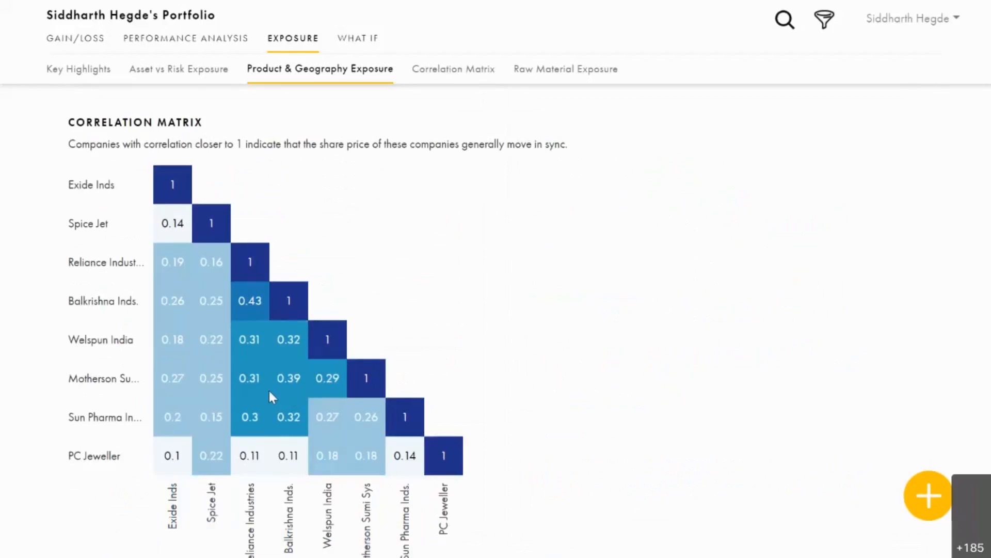
mouse_move(271, 395)
mouse_move(251, 342)
scroll(423, 390, "up", 8)
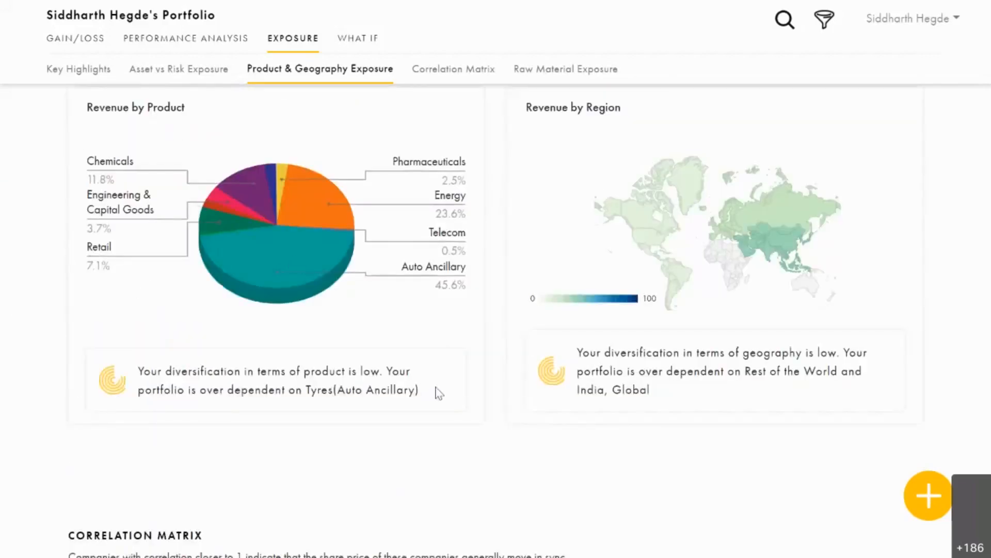
scroll(436, 388, "up", 8)
scroll(436, 389, "up", 10)
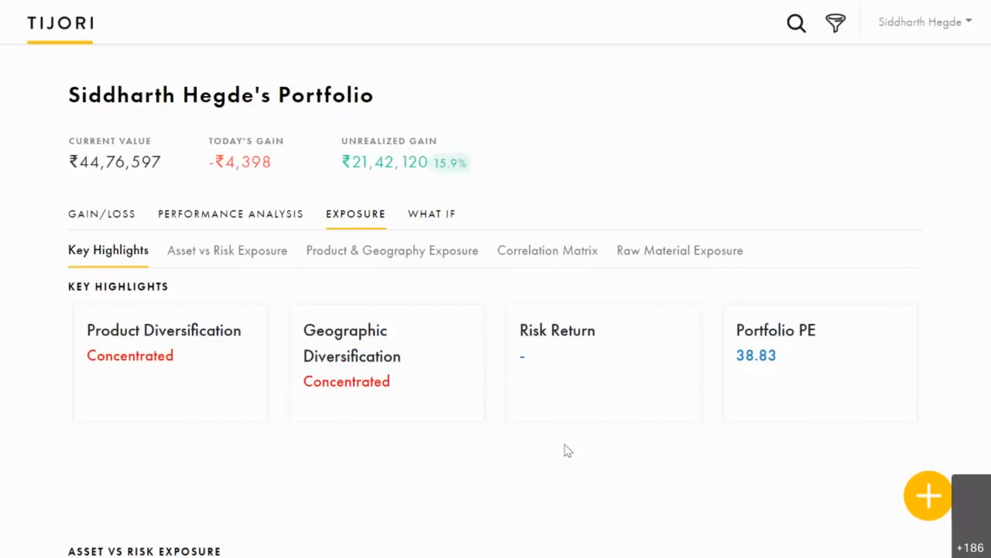
Check the Raw Material Exposure section and go back up to the Key Highlights
left_click(624, 258)
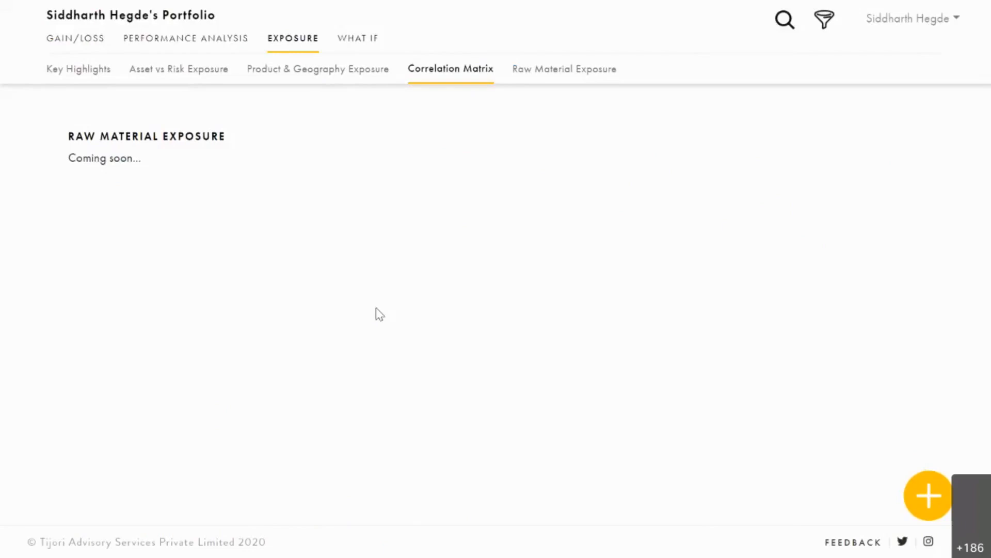
scroll(376, 308, "up", 15)
scroll(379, 315, "up", 10)
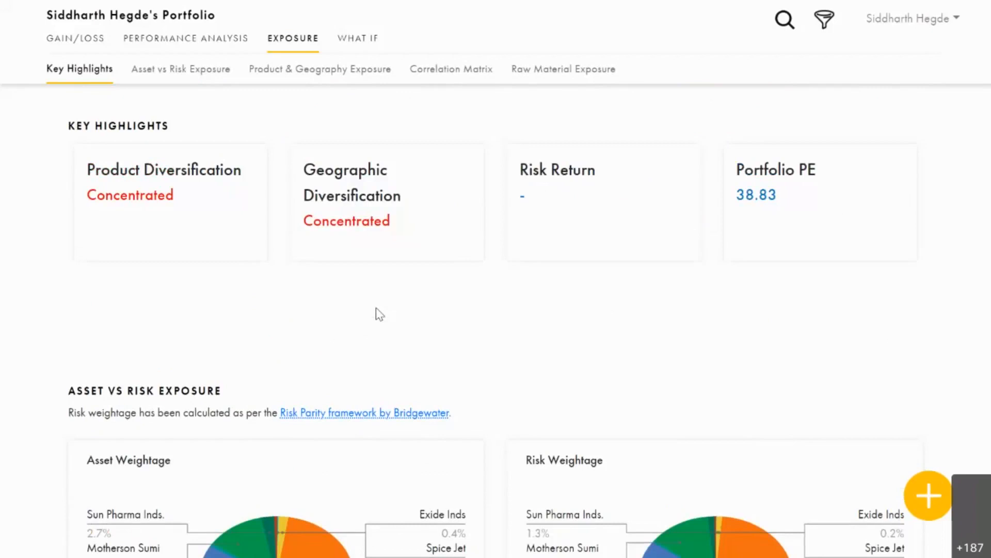
Leave full-screen view, switch to the already open Market Monitor page and go from it to the Tijori home page
key("F11")
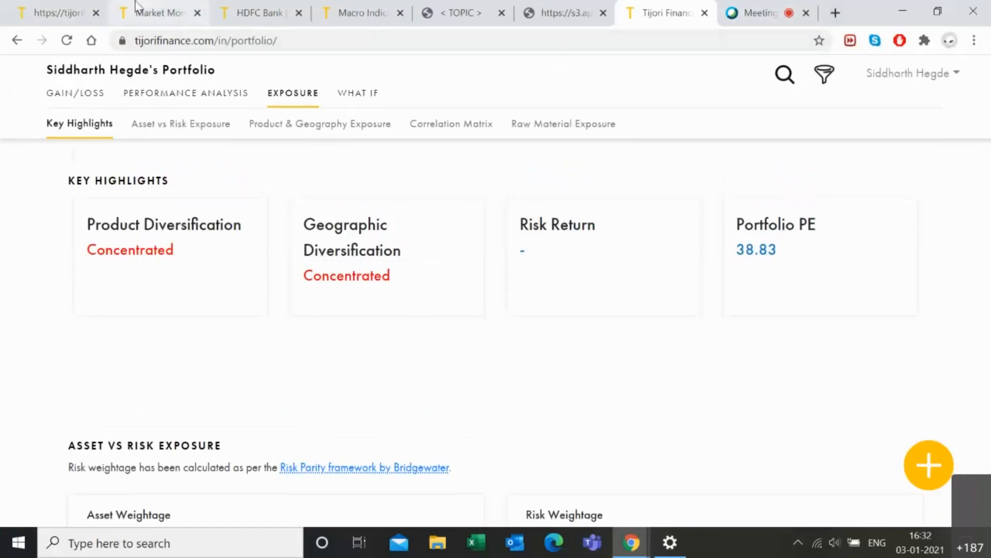
left_click(155, 13)
scroll(53, 143, "up", 15)
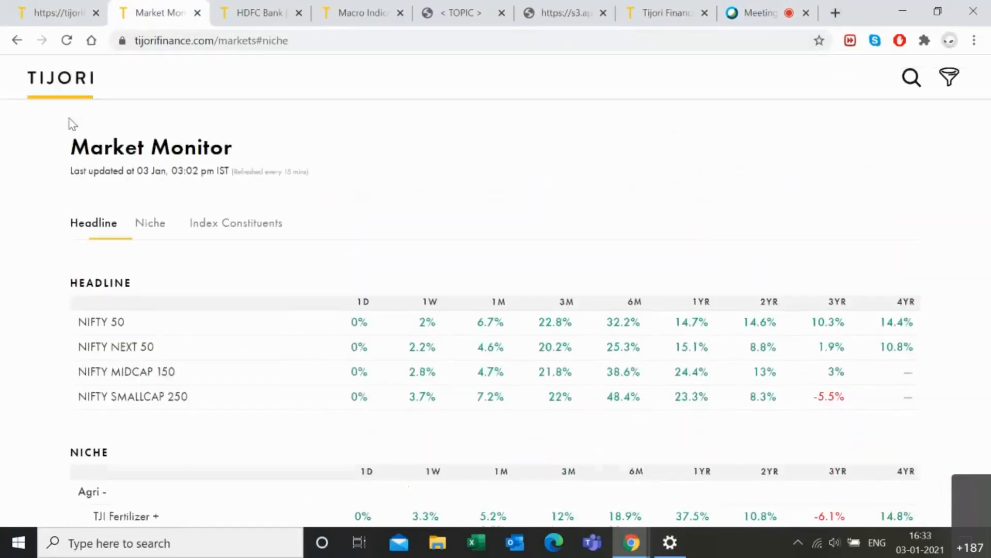
left_click(61, 85)
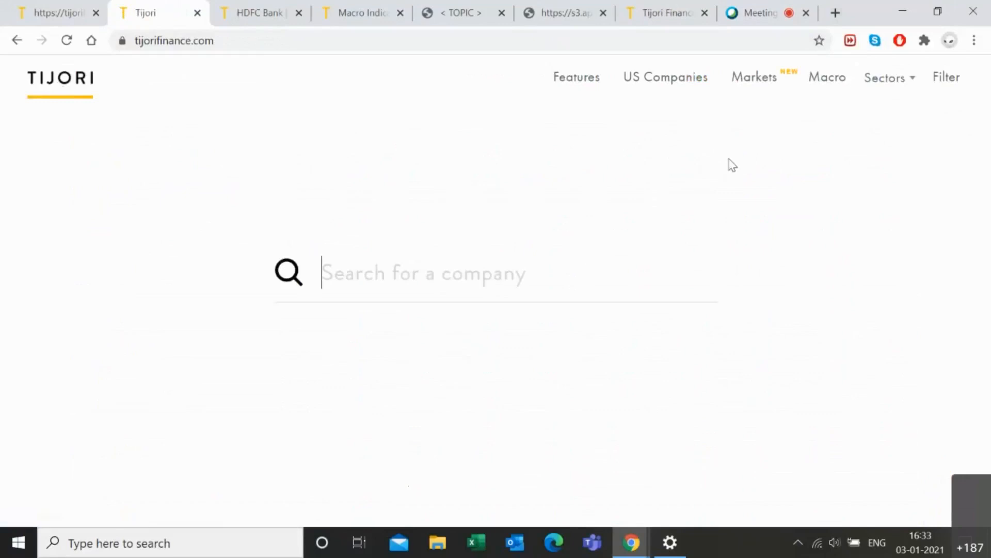
Open the US Companies search and load the company page for Tesla Inc
left_click(650, 78)
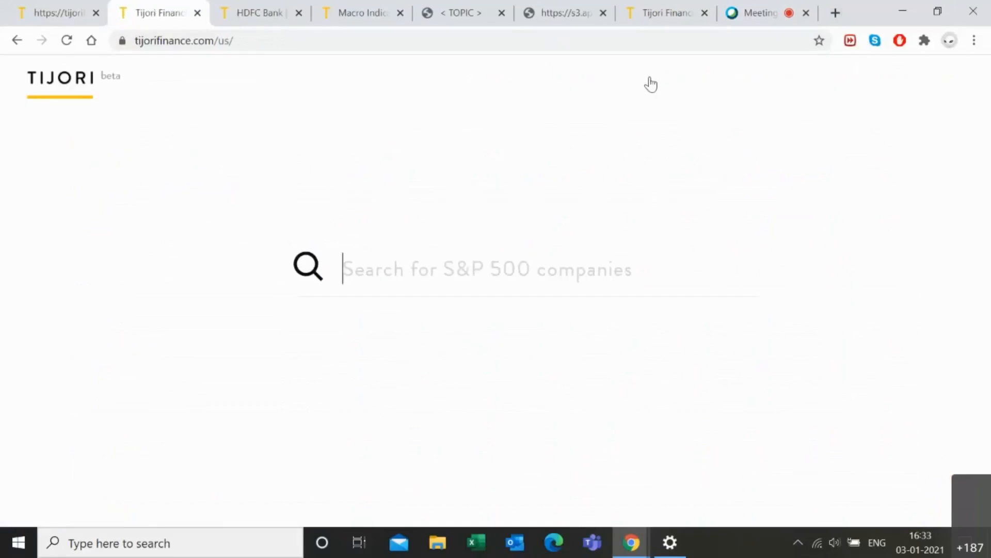
type("tesa")
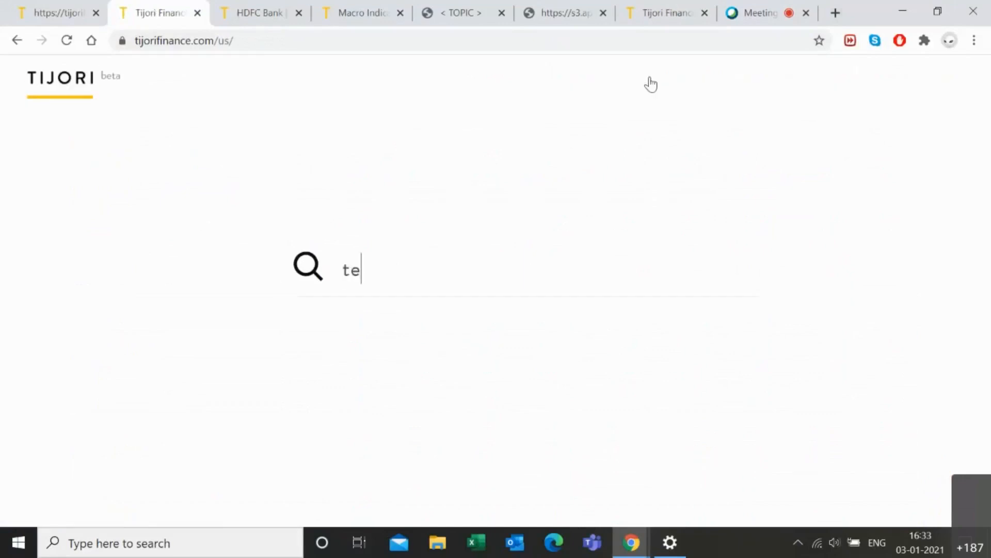
key("BackSpace")
key("Down")
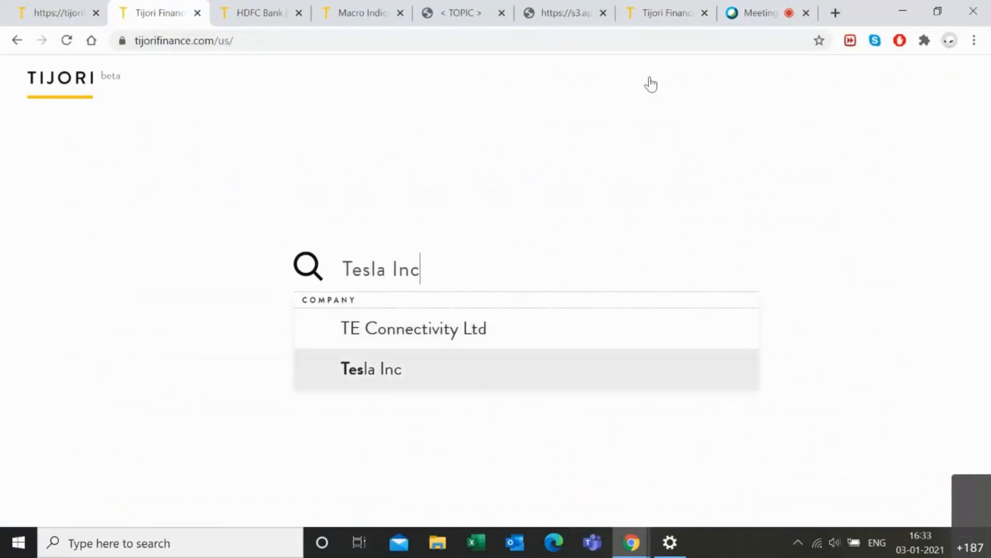
key("Return")
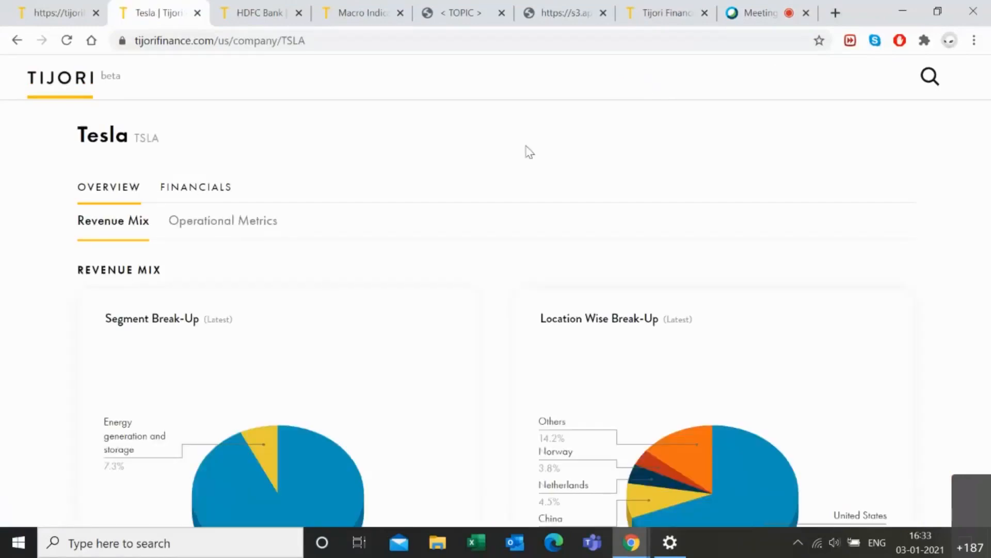
Look through Tesla's Revenue Mix break-ups down to Operational Metrics, and switch to Financials and back to Overview
scroll(529, 191, "down", 10)
scroll(528, 195, "down", 10)
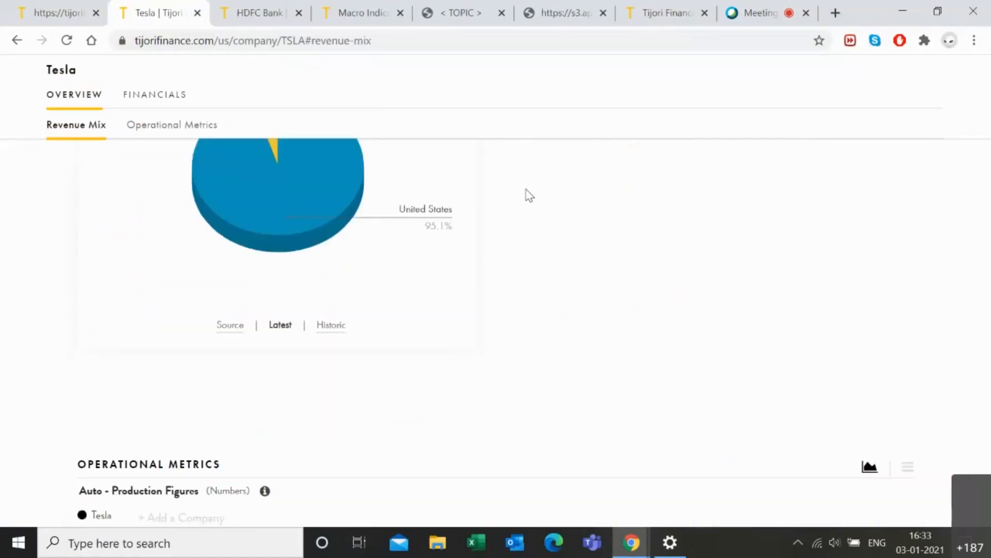
scroll(589, 301, "up", 20)
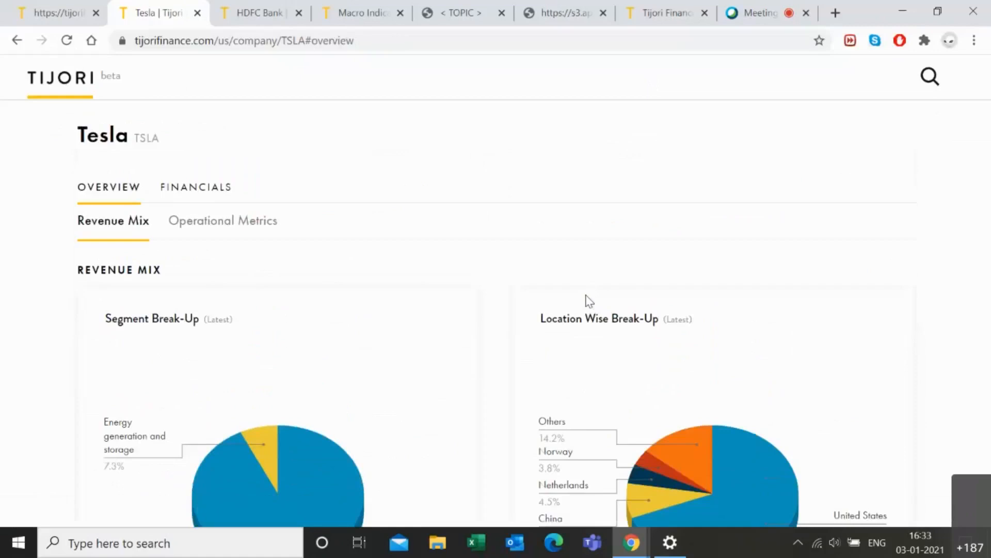
left_click(188, 203)
left_click(122, 203)
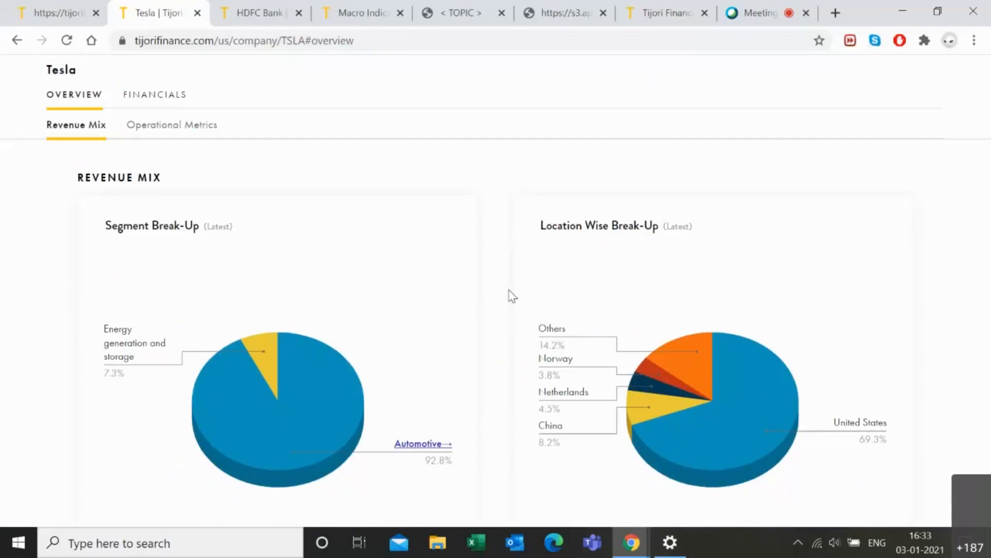
scroll(513, 305, "down", 4)
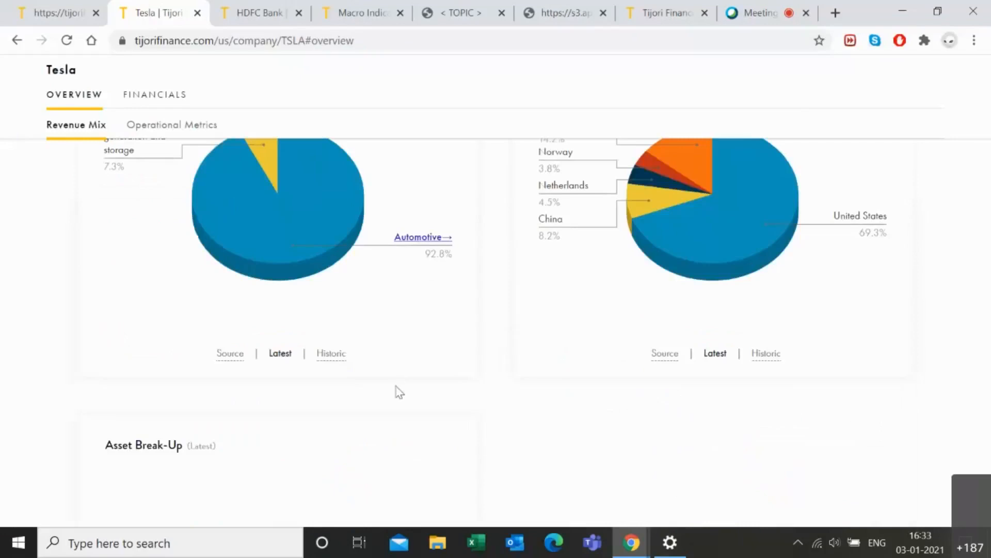
Leave the Tesla company page and switch to the already open Webex meeting page
scroll(399, 392, "up", 5)
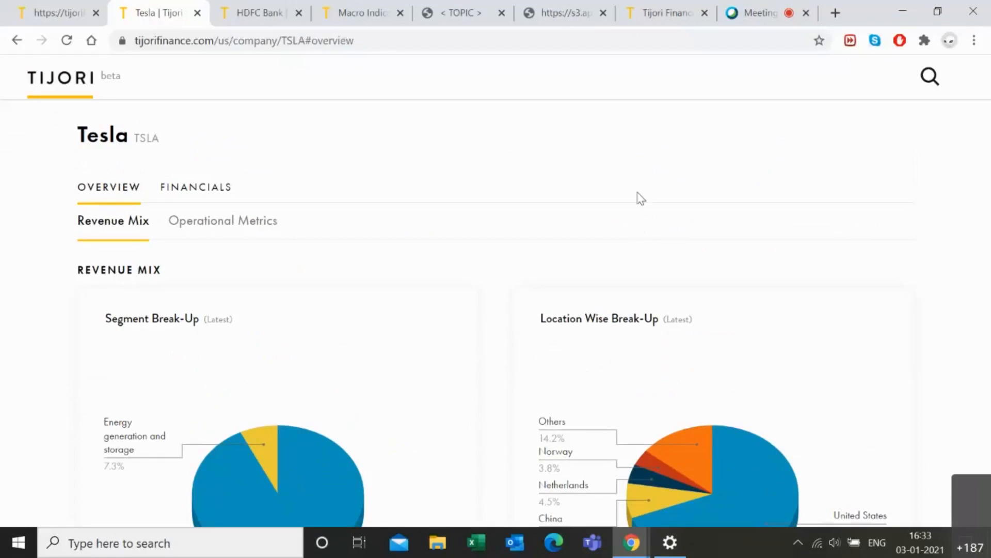
left_click(759, 13)
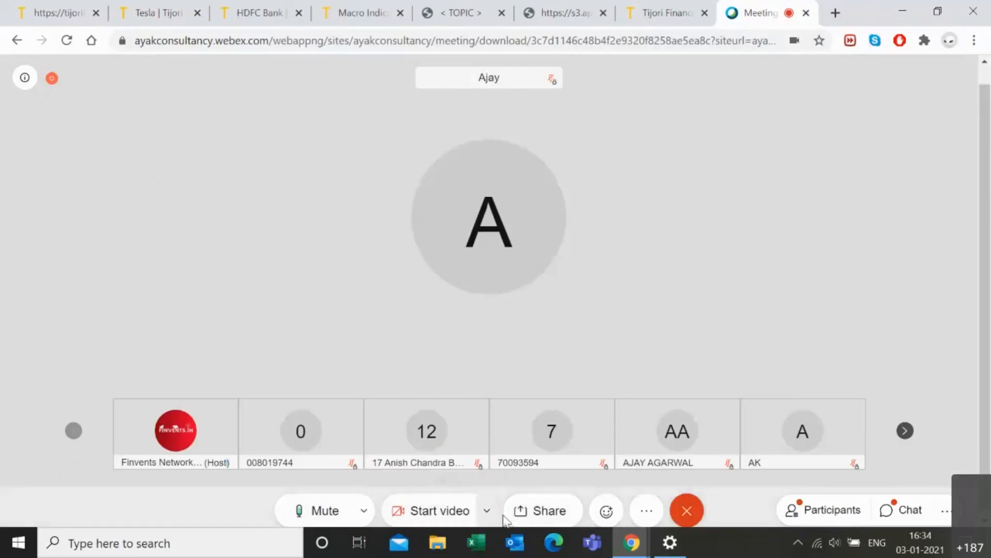
left_click(248, 6)
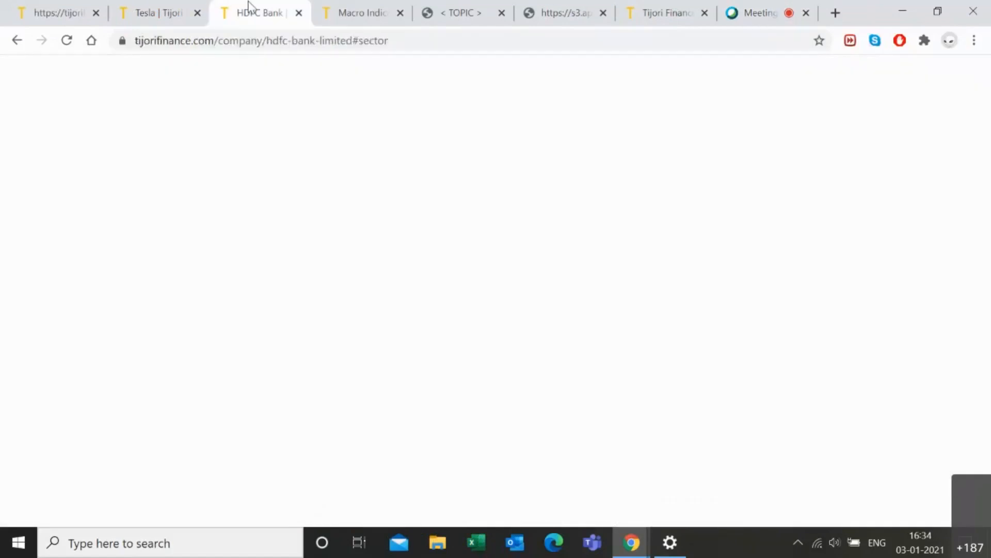
left_click(663, 13)
left_click(759, 12)
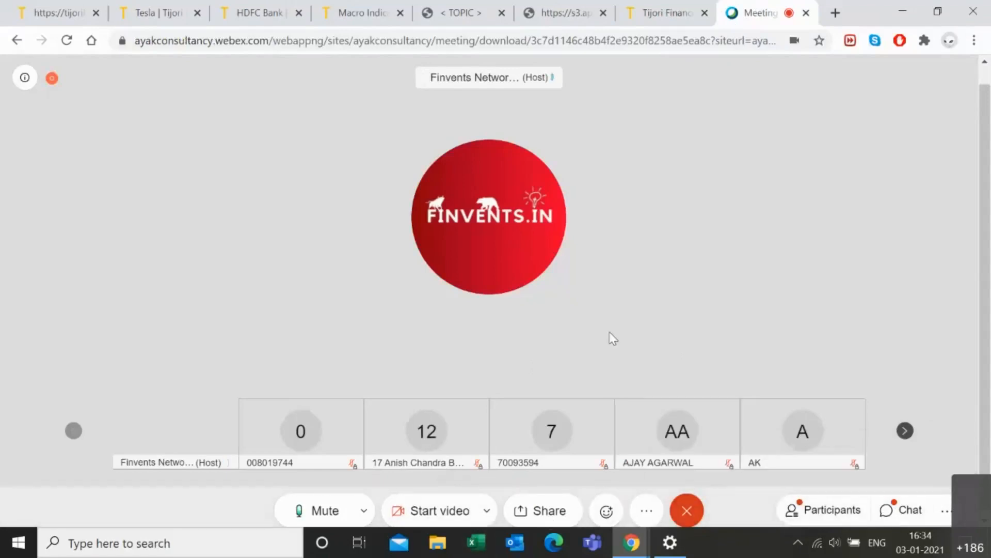
left_click(81, 6)
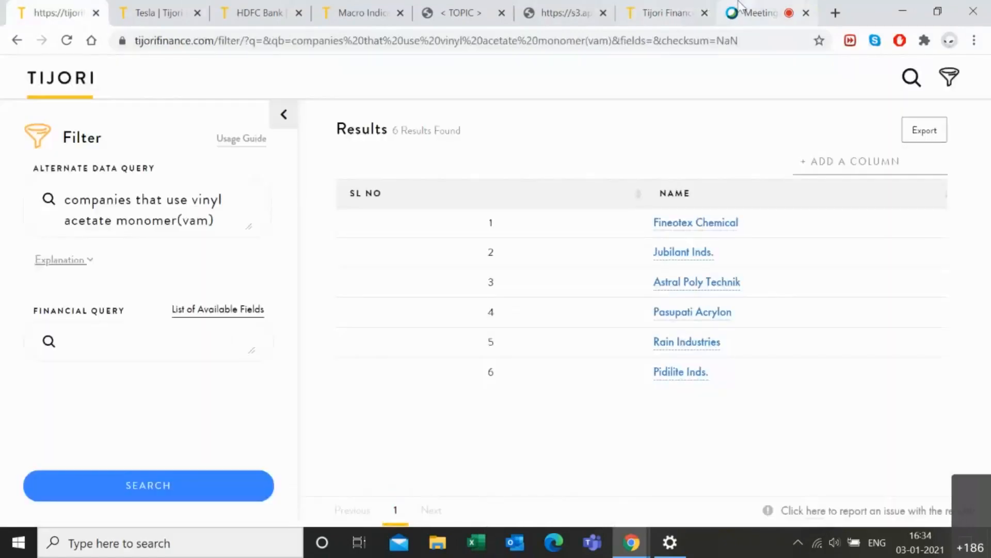
left_click(754, 13)
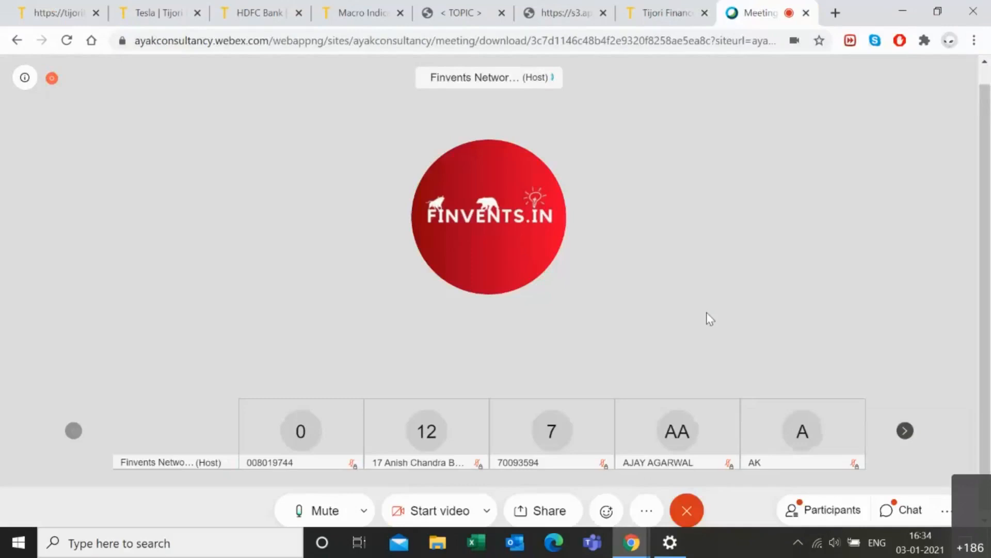
left_click(654, 512)
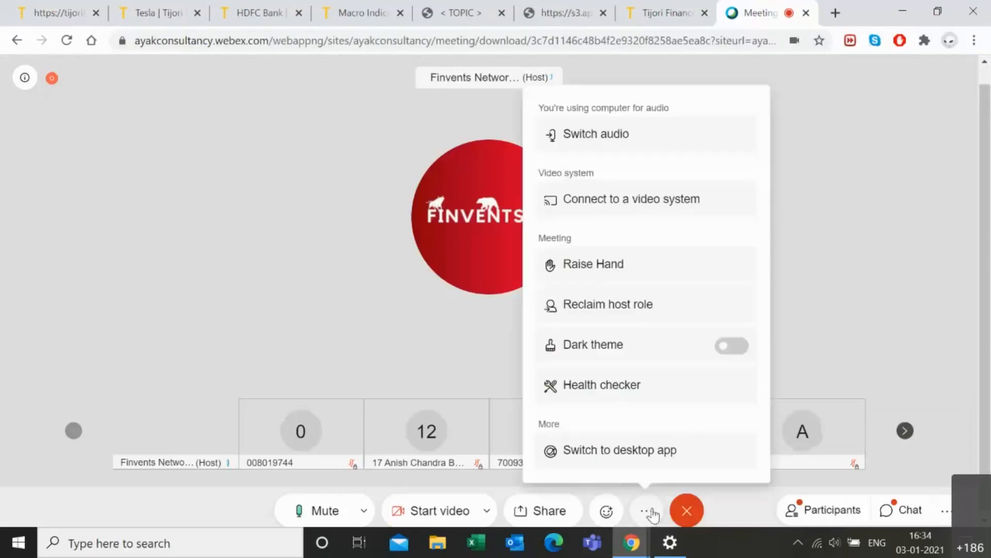
left_click(838, 253)
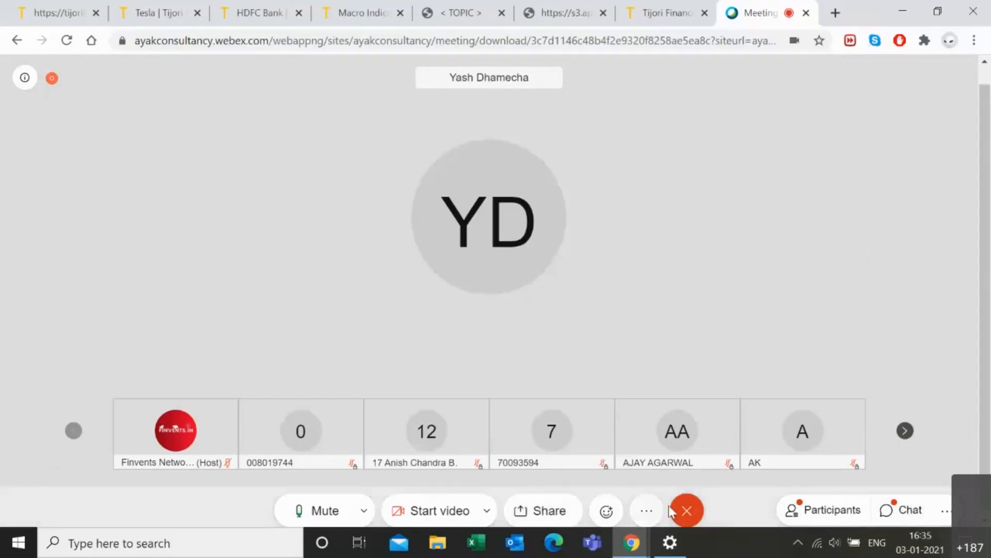
Stop sharing the screen in the Webex meeting
left_click(568, 513)
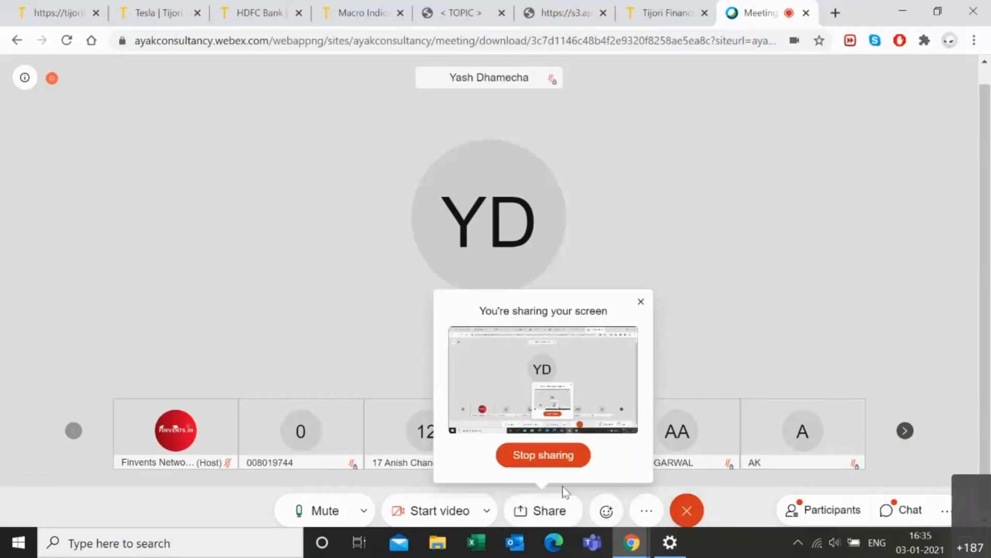
left_click(543, 455)
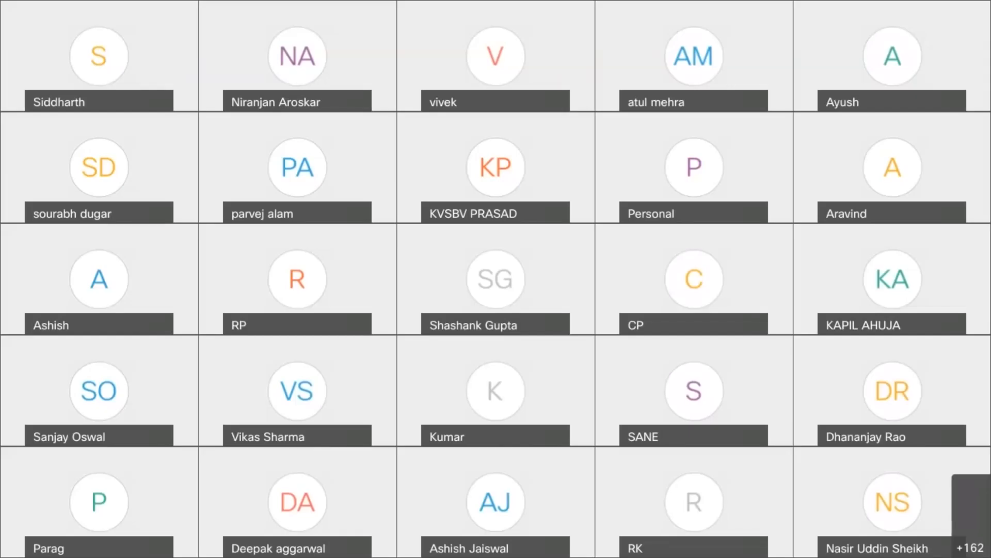